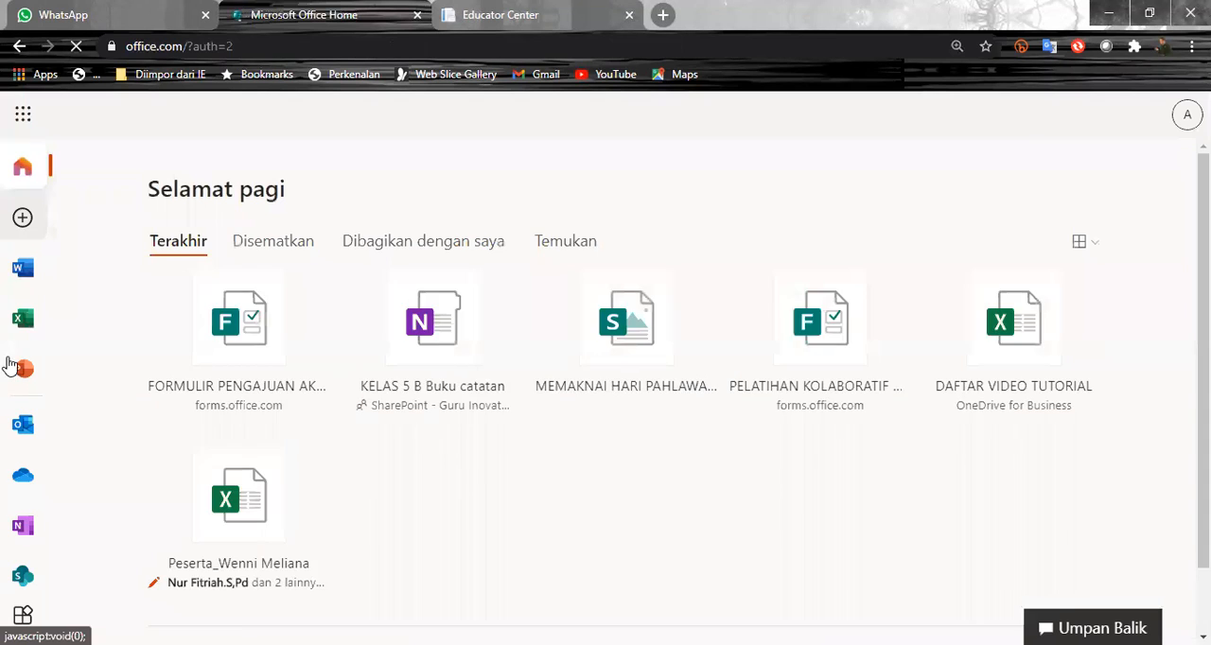
# - Open Microsoft Forms from the Office 365 home page
pyautogui.scroll(-2, 13, 464)
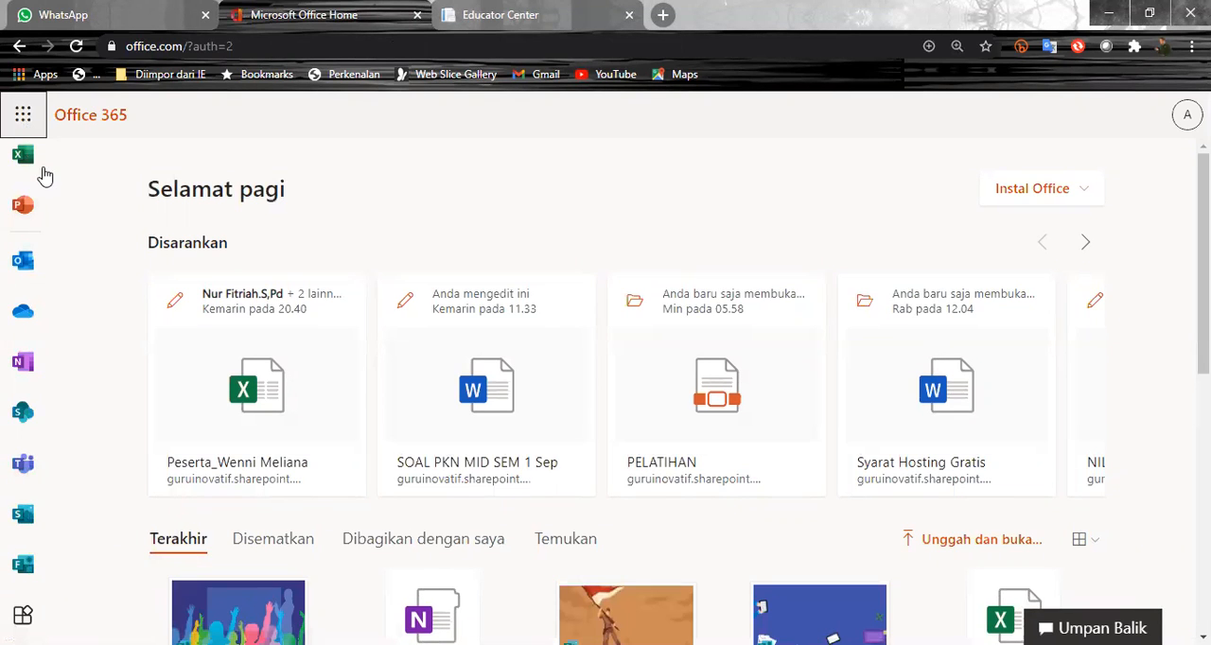
pyautogui.click(27, 119)
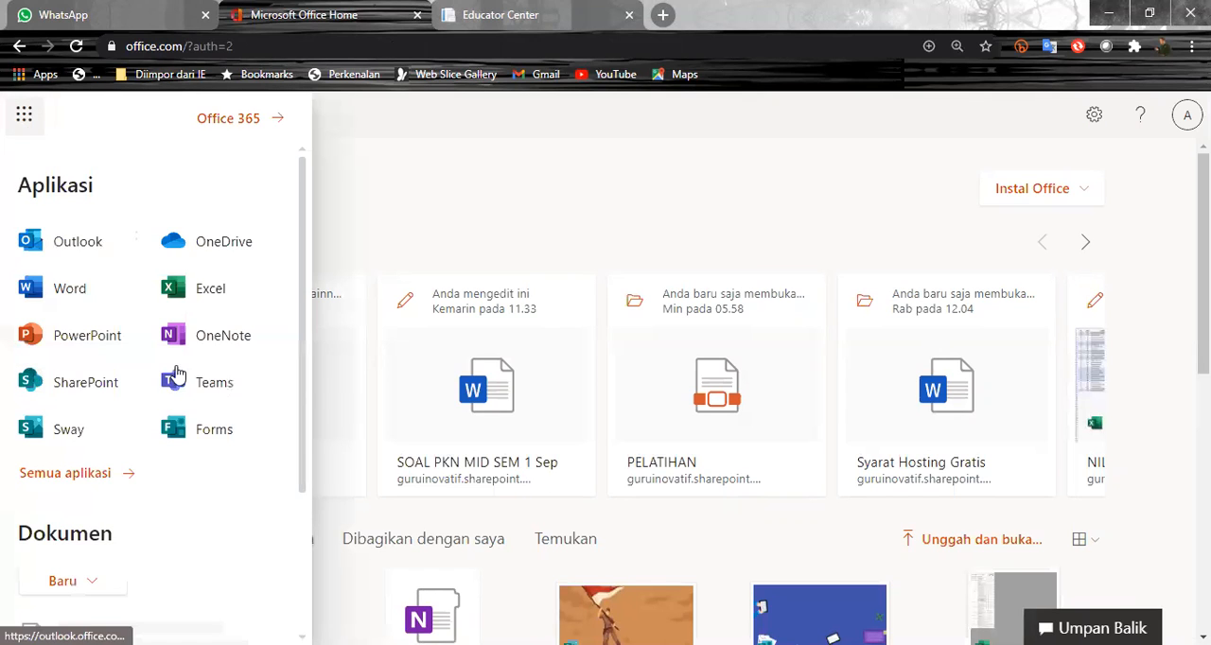
pyautogui.click(198, 441)
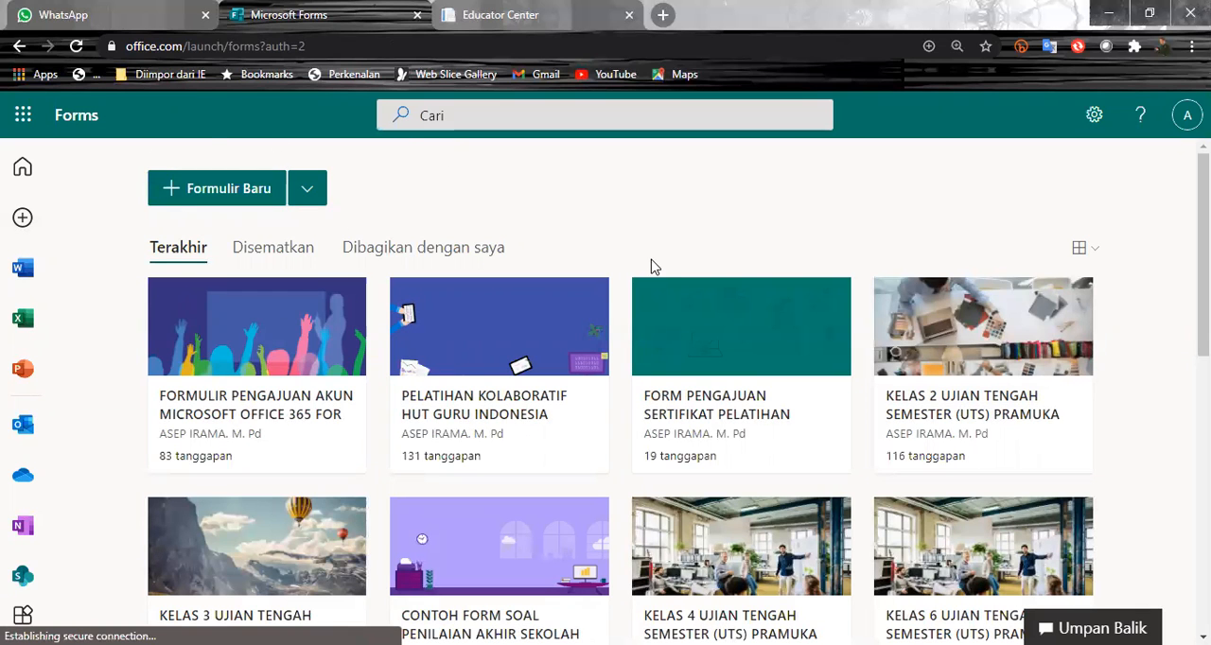
# - Create a new blank quiz (Kuis Baru) rather than a regular form
pyautogui.click(317, 203)
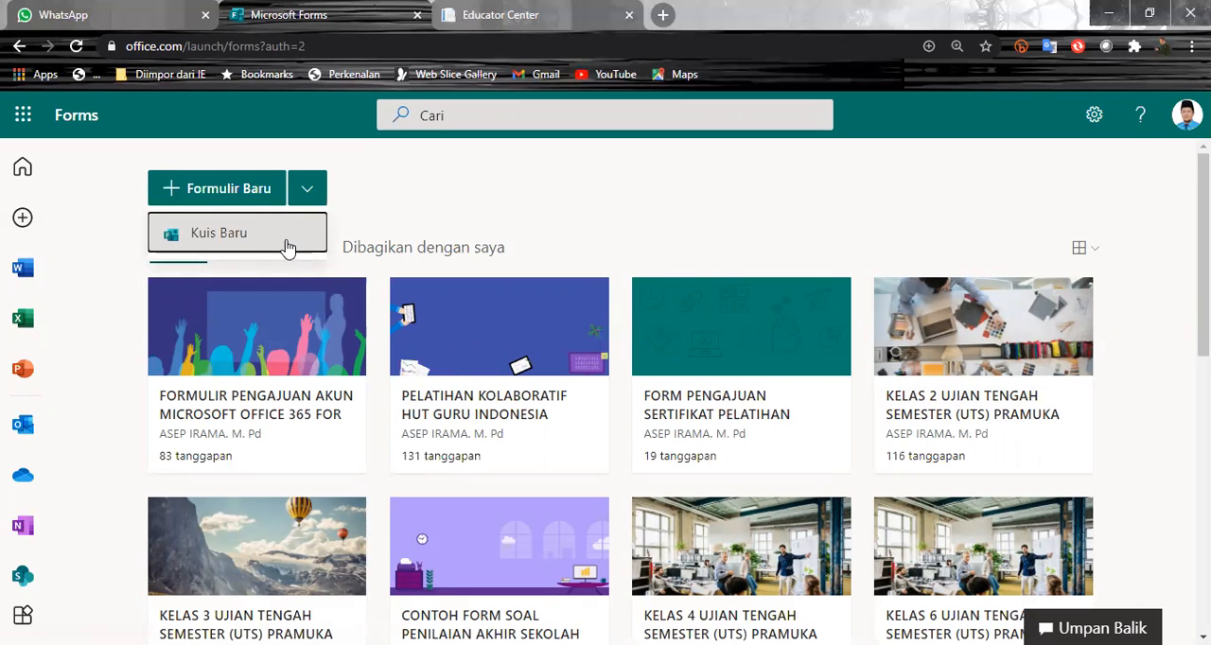
pyautogui.scroll(-1, 315, 223)
pyautogui.scroll(1, 315, 223)
pyautogui.click(395, 206)
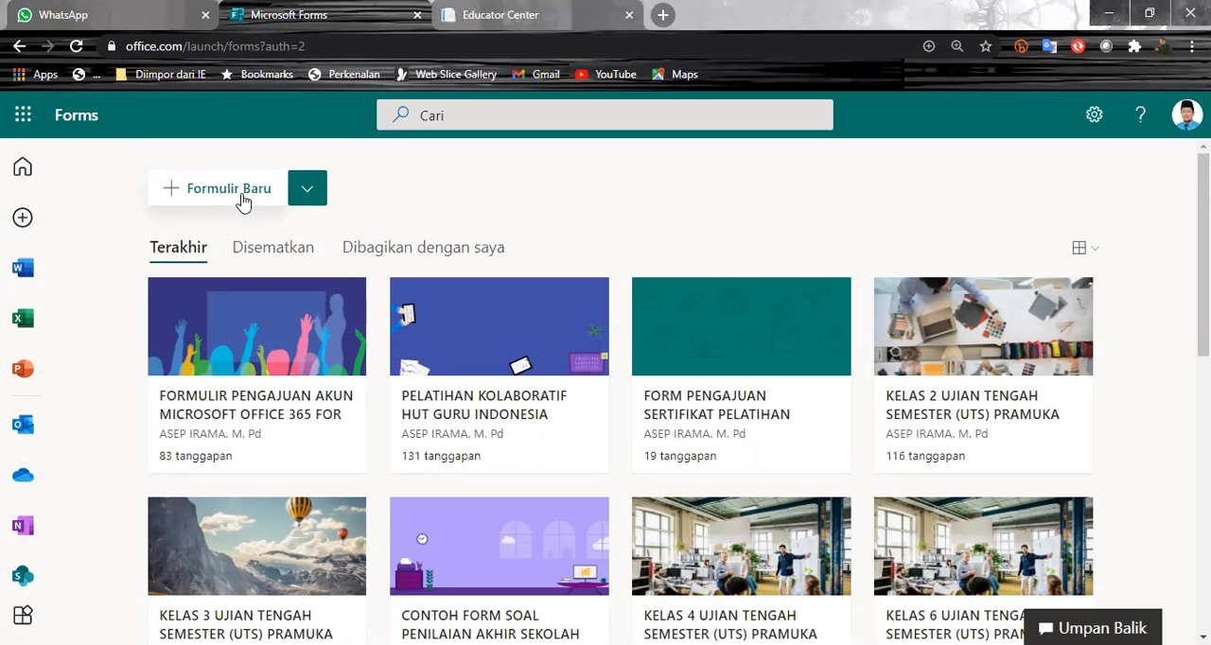
pyautogui.click(306, 192)
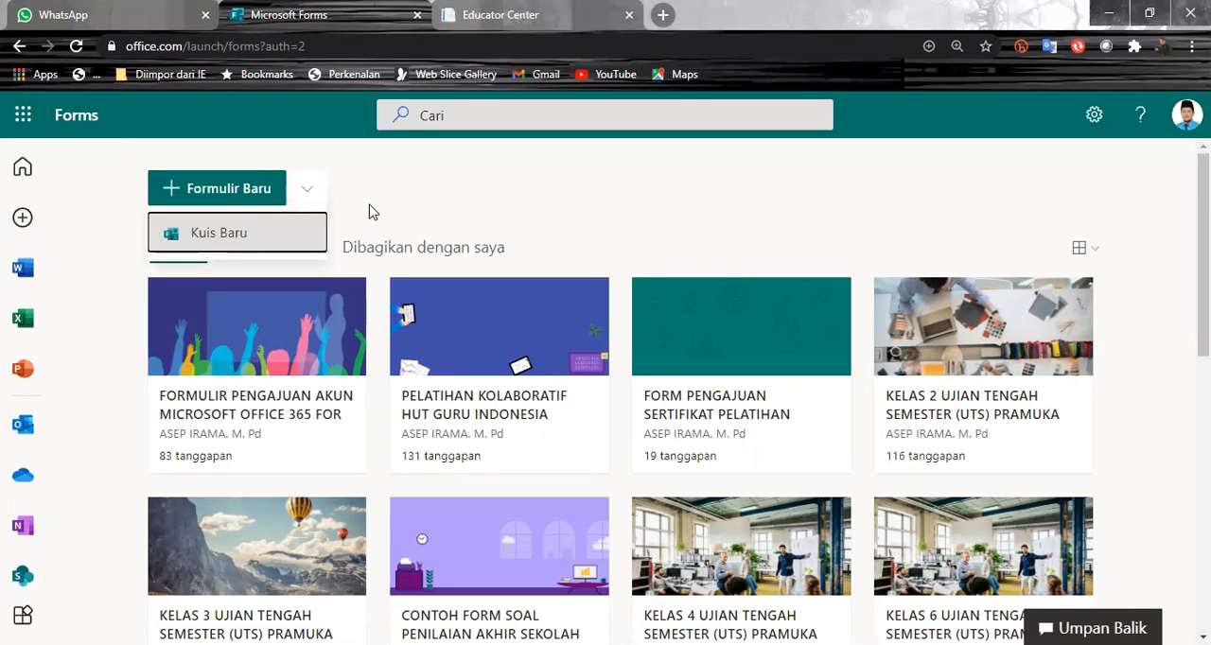
pyautogui.click(484, 190)
pyautogui.click(308, 191)
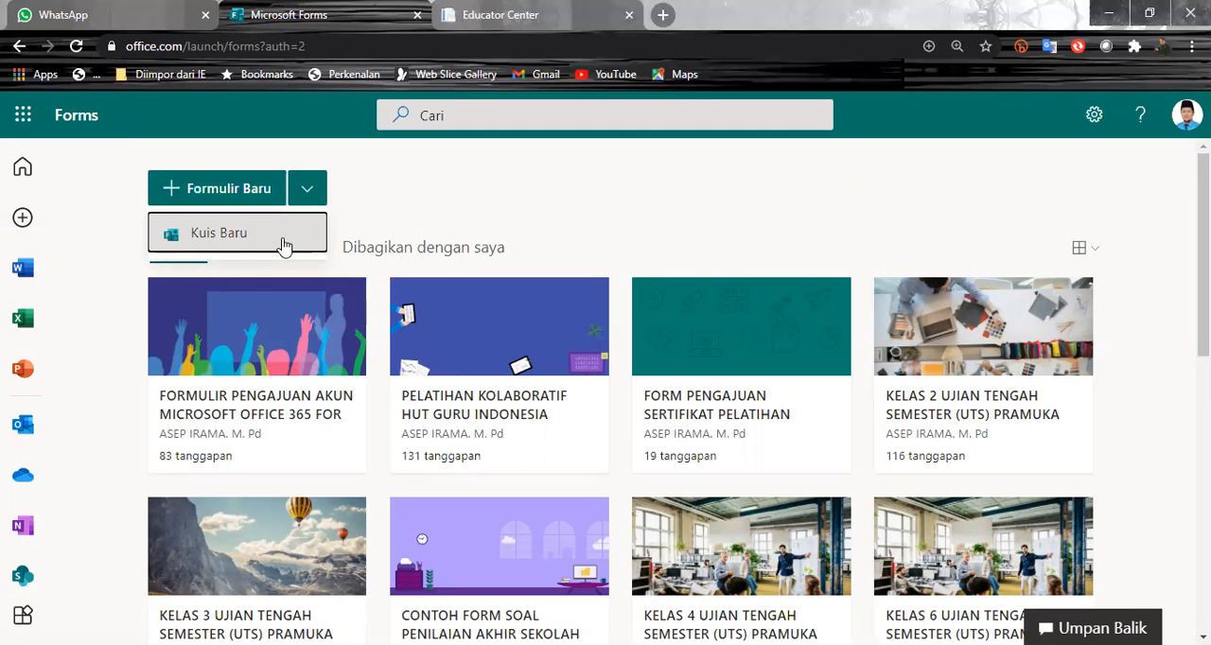
pyautogui.click(284, 236)
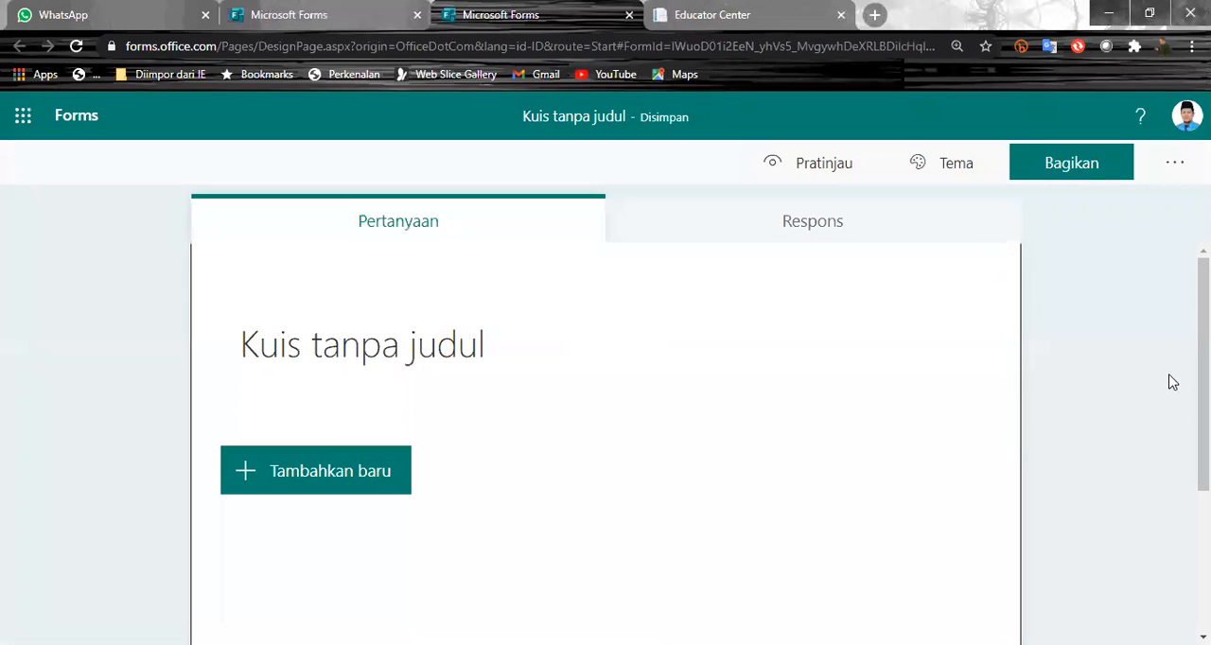
# - Title the quiz "ULANGAN PPK SDIT AL QUDWAH MUSI RAWAS"
pyautogui.click(500, 351)
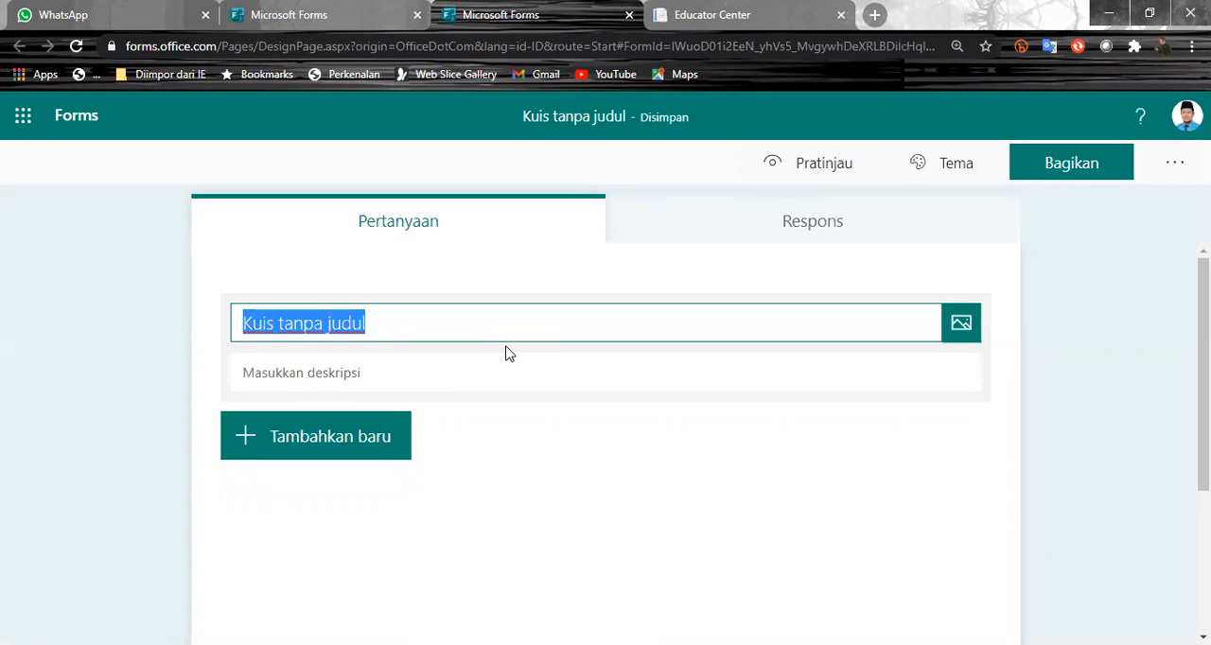
pyautogui.write('ulng')
pyautogui.press('BackSpace')
pyautogui.press('BackSpace')
pyautogui.press('BackSpace')
pyautogui.press('BackSpace')
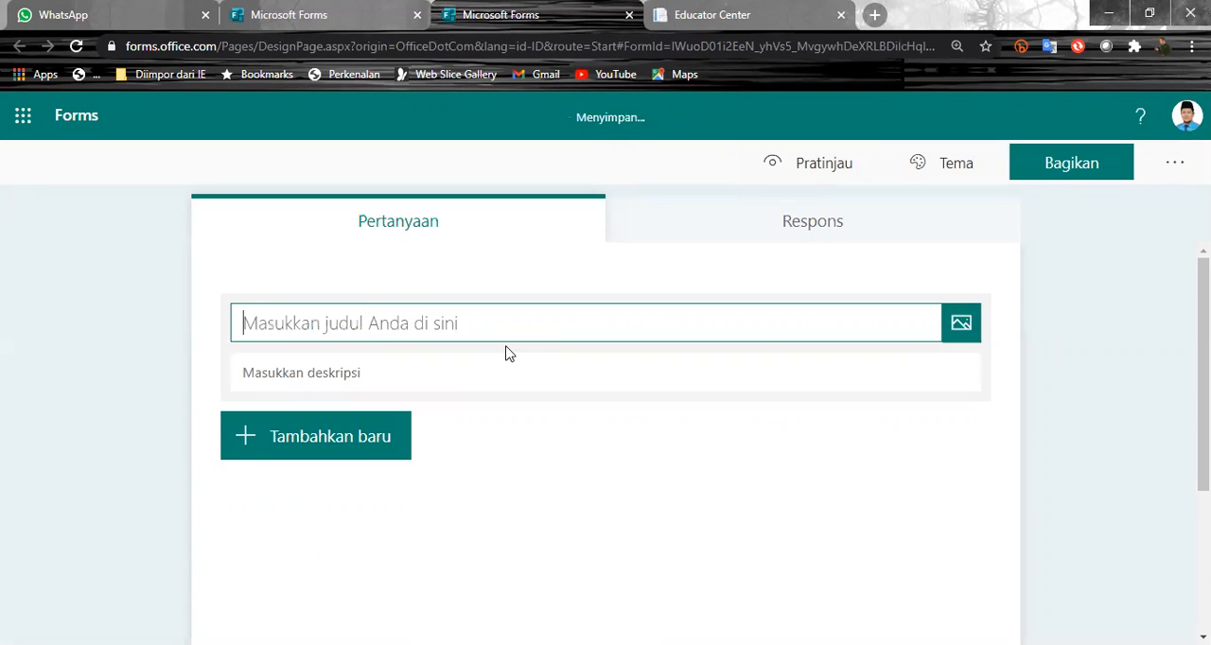
pyautogui.write('ULAAGN')
pyautogui.press('BackSpace')
pyautogui.press('BackSpace')
pyautogui.press('BackSpace')
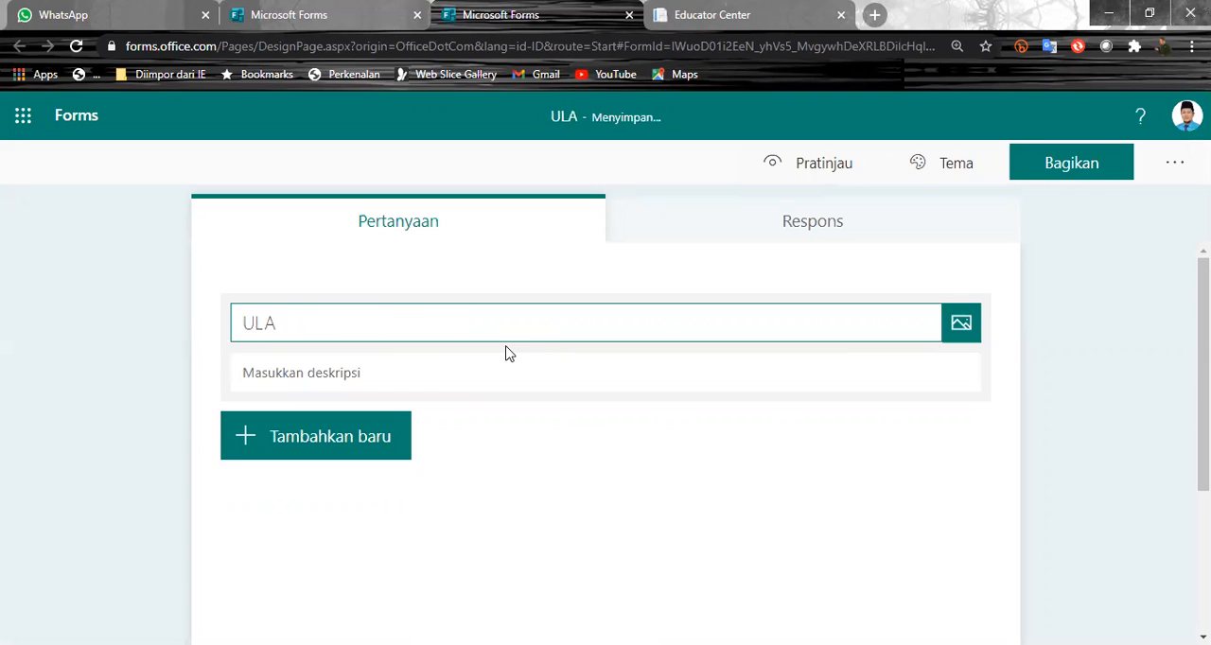
pyautogui.write('G')
pyautogui.press('BackSpace')
pyautogui.write('NGN')
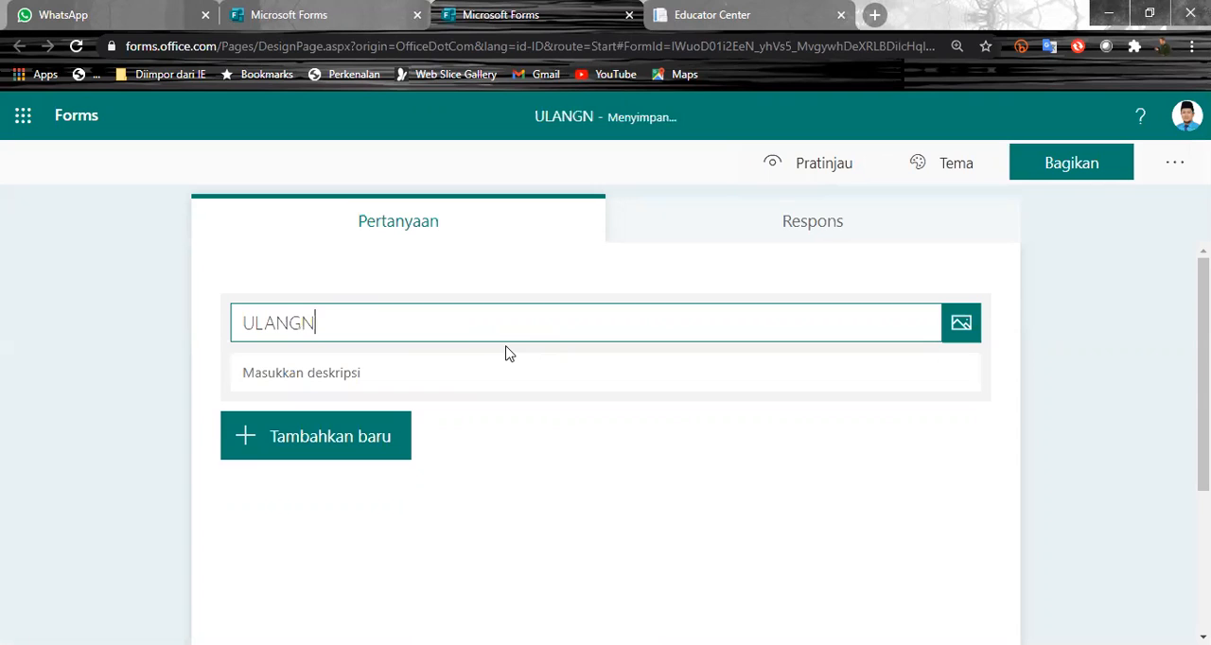
pyautogui.press('BackSpace')
pyautogui.write('AN I')
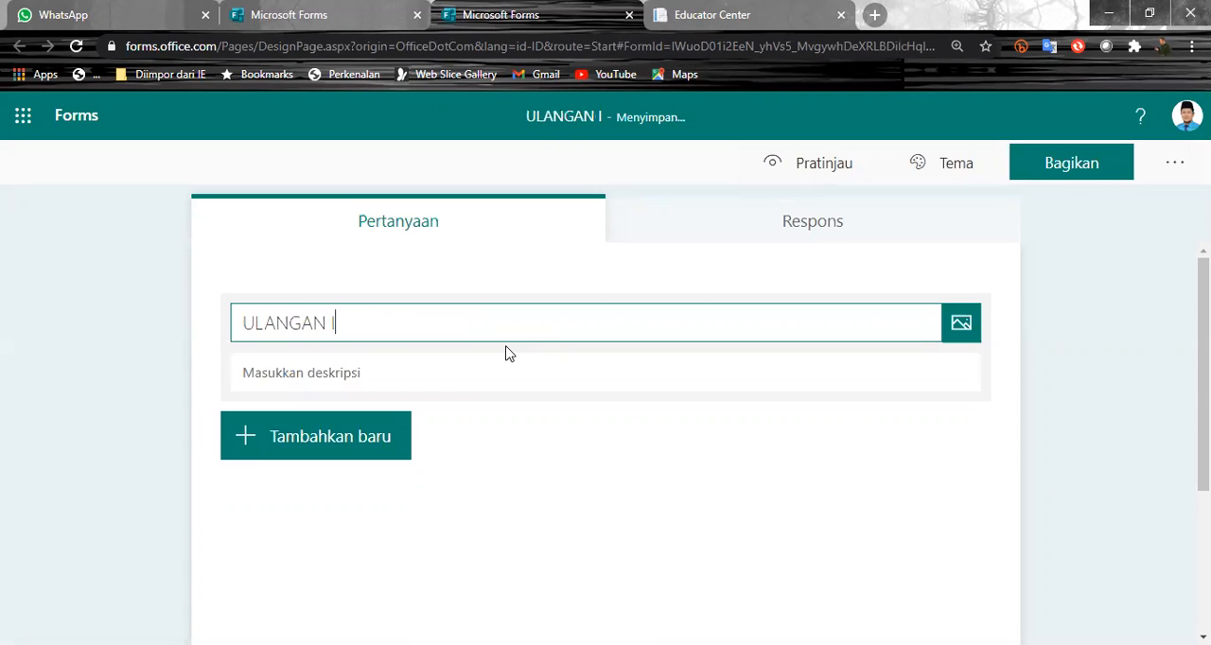
pyautogui.write('PS')
pyautogui.press('BackSpace')
pyautogui.press('BackSpace')
pyautogui.press('BackSpace')
pyautogui.write('PPK')
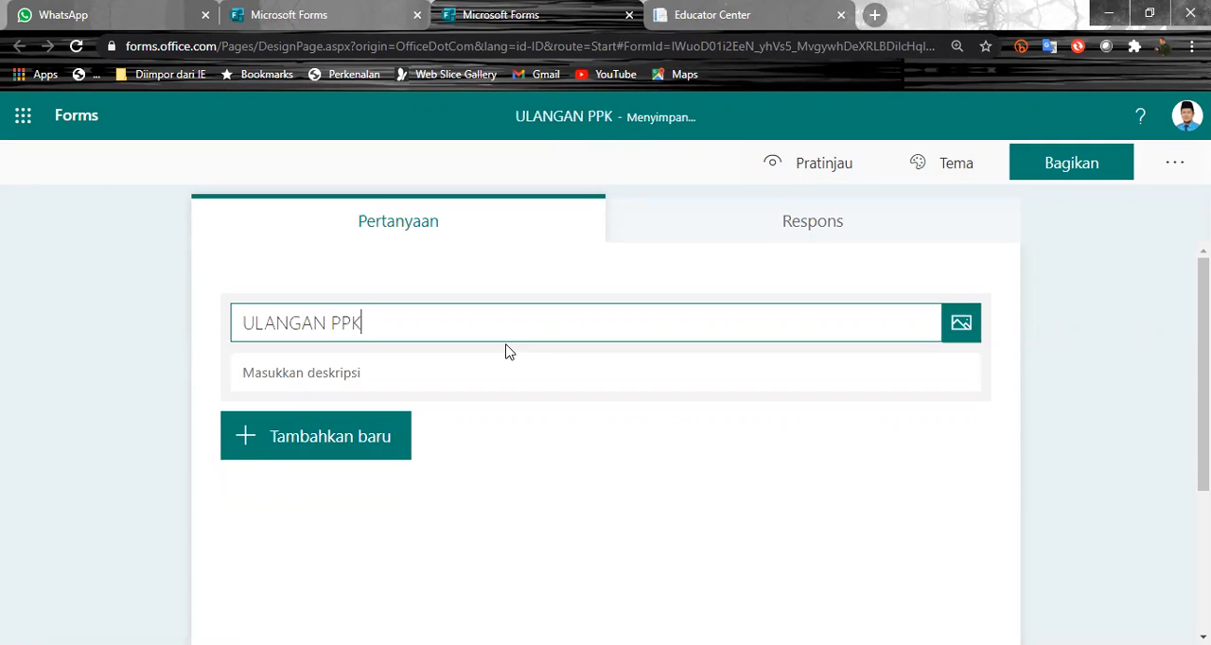
pyautogui.write(' SDIT A')
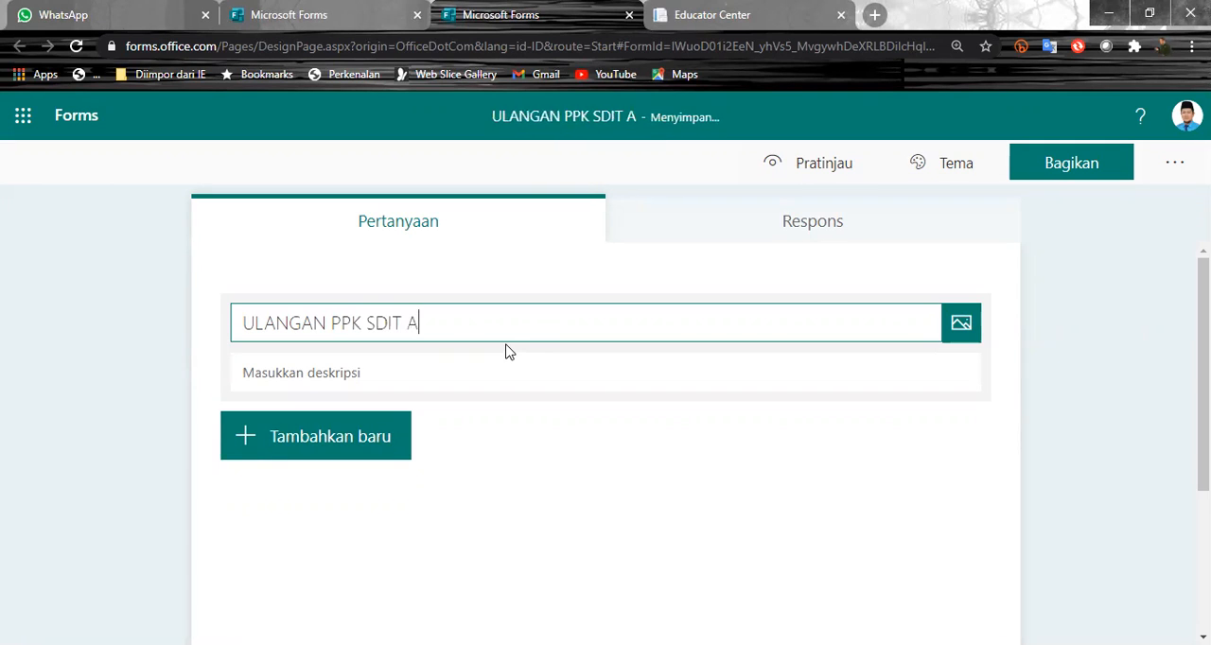
pyautogui.write('L QUDWAH M')
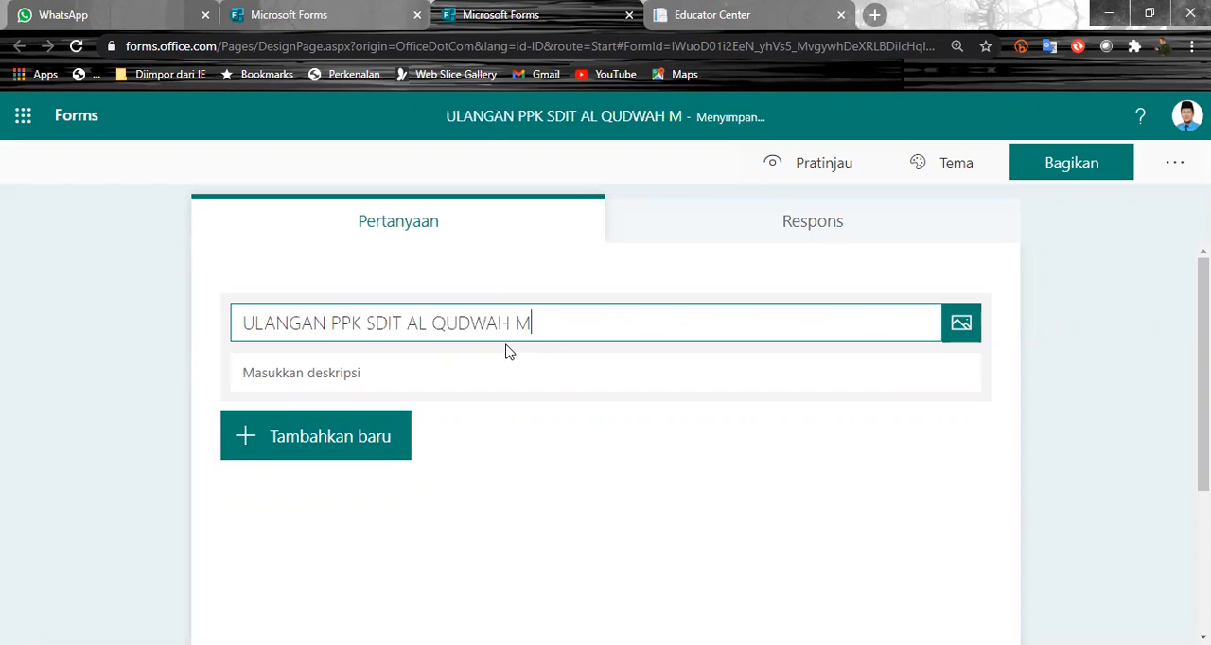
pyautogui.write('USI RAWAS')
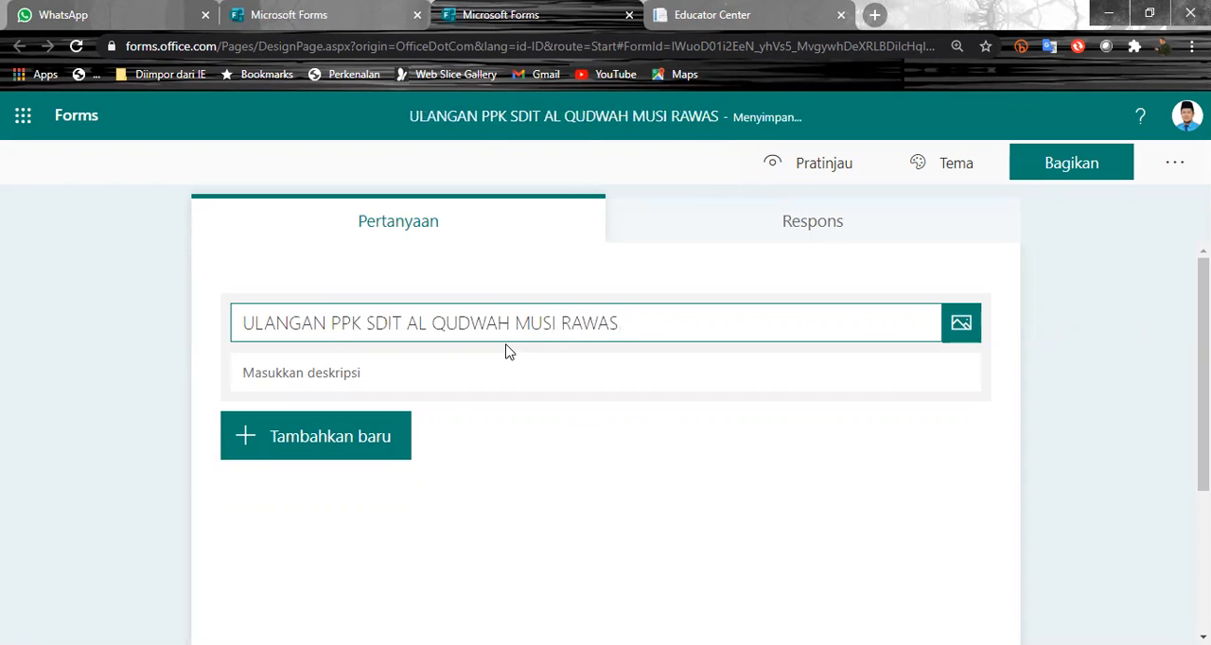
pyautogui.click(1065, 327)
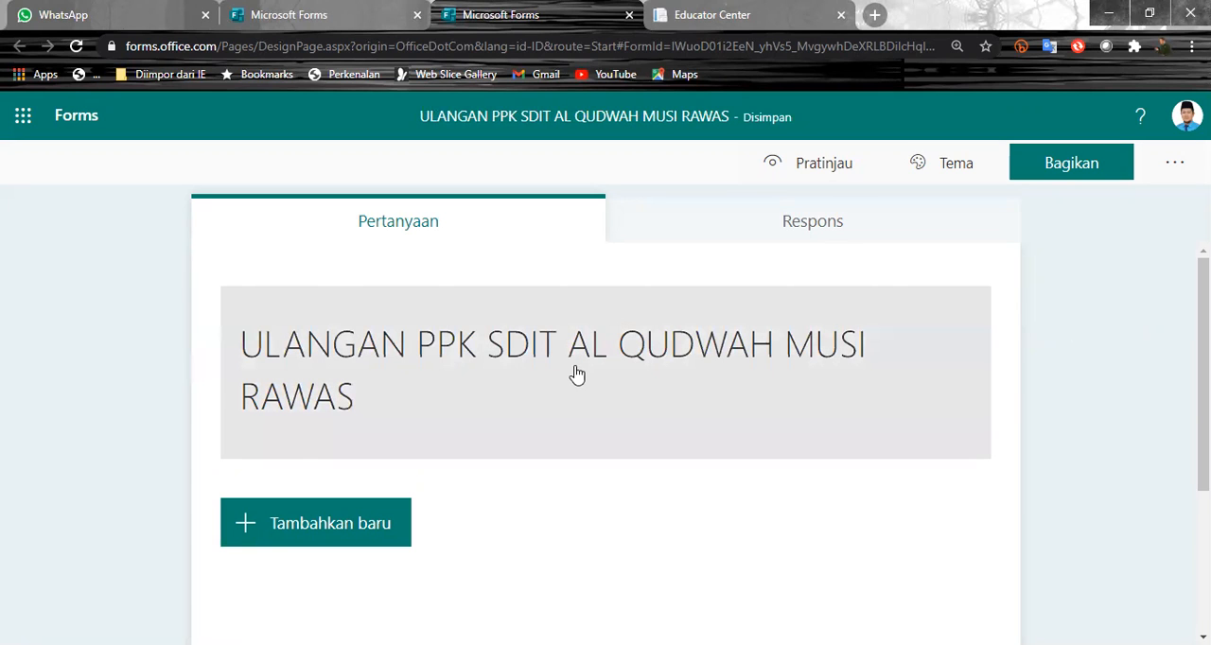
# - Open the quiz title for editing and bring up its image insertion options
pyautogui.click(465, 356)
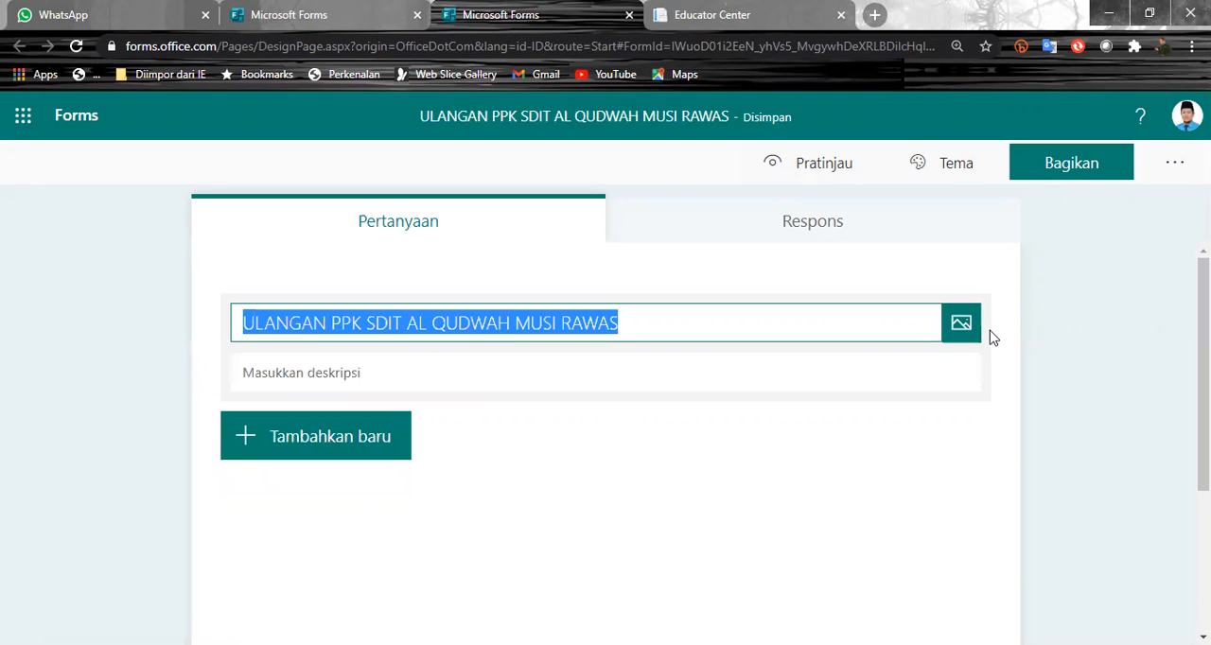
pyautogui.click(697, 325)
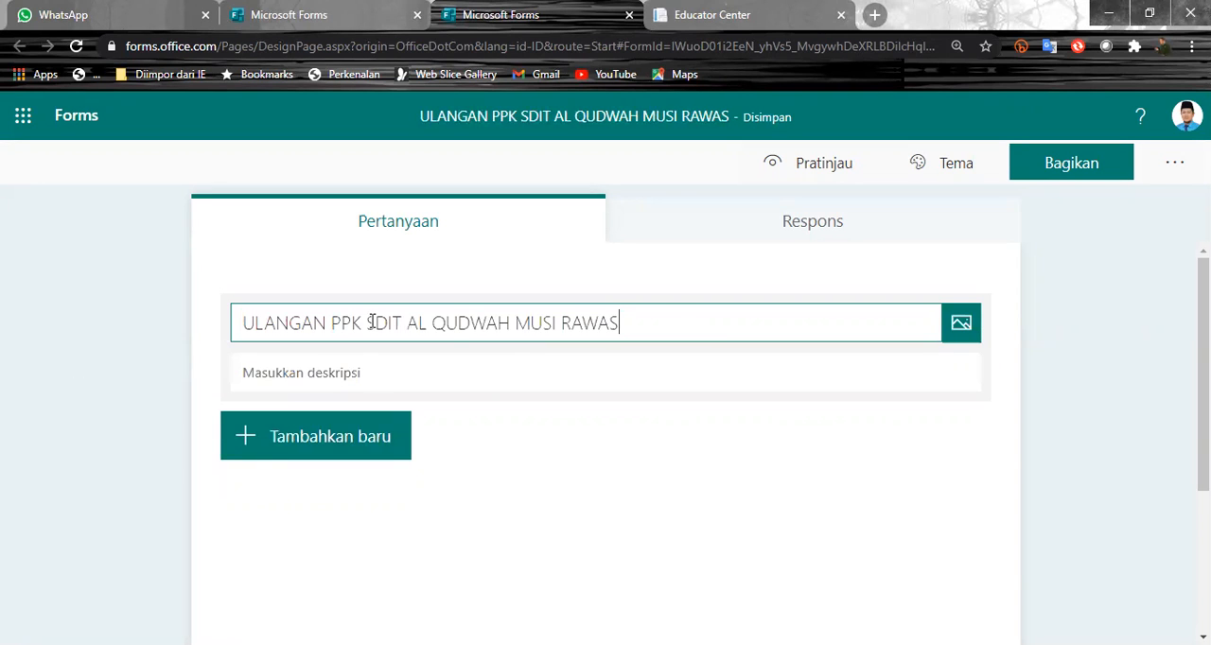
pyautogui.click(1147, 338)
pyautogui.click(527, 365)
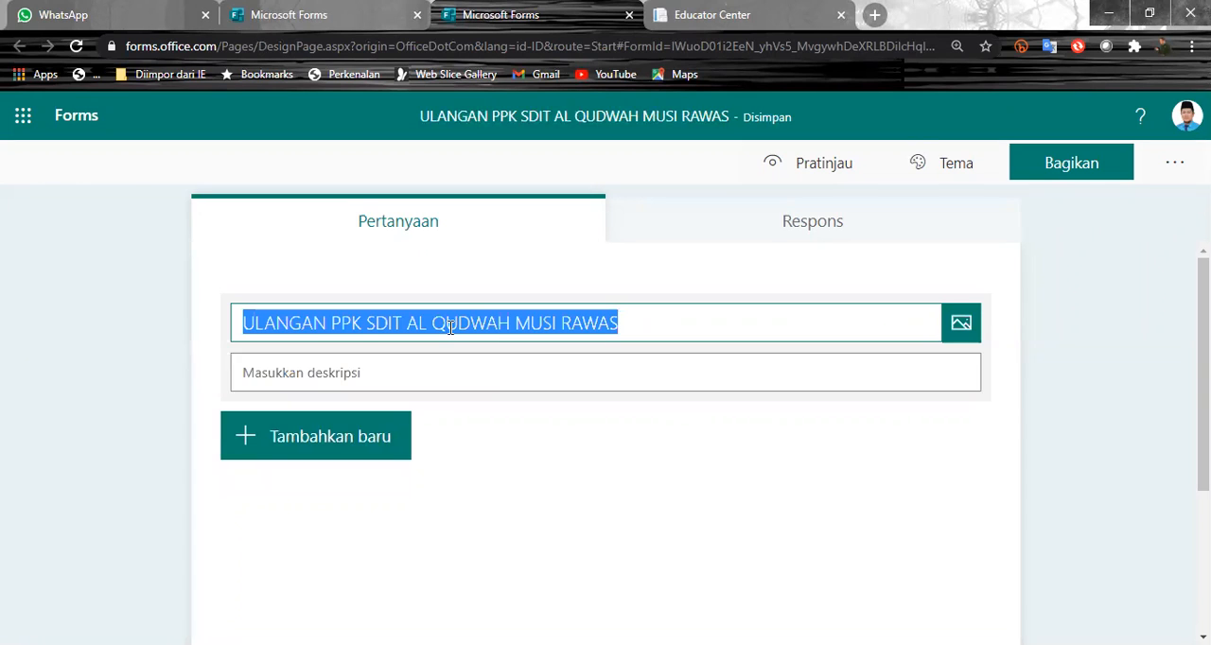
pyautogui.click(961, 325)
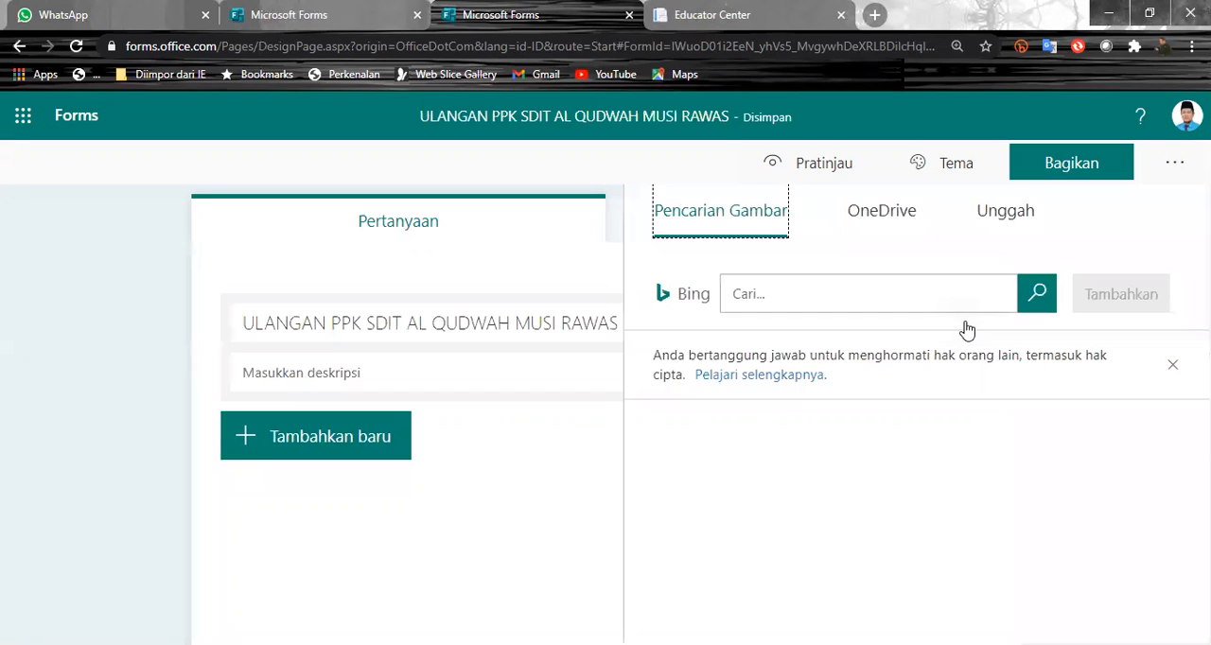
# - Search Bing images for "INDONESIA" and turn off the Creative Commons licence filter
pyautogui.click(776, 294)
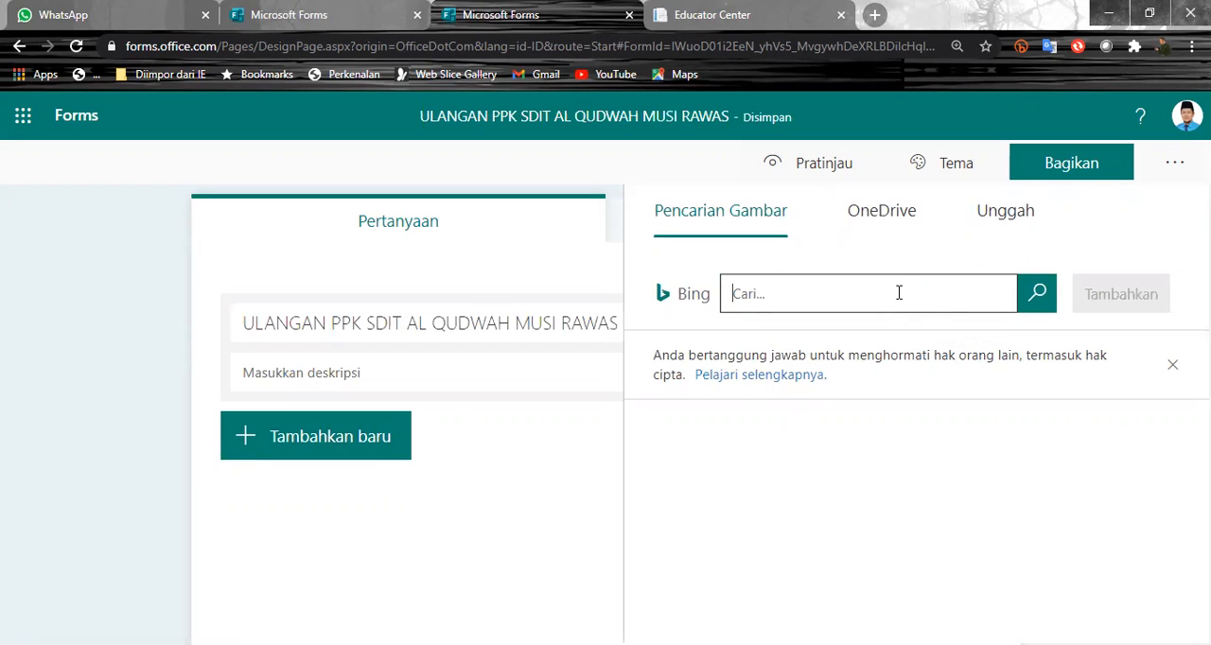
pyautogui.write('lNDONESIA')
pyautogui.click(1037, 293)
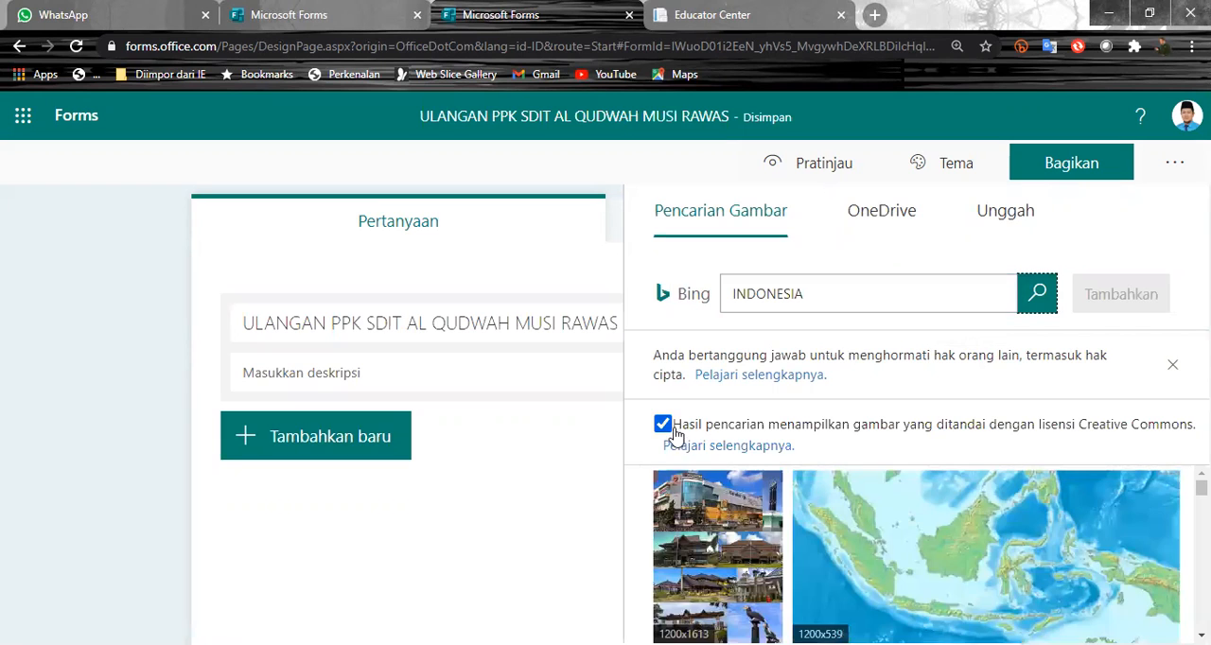
pyautogui.scroll(-1, 1020, 469)
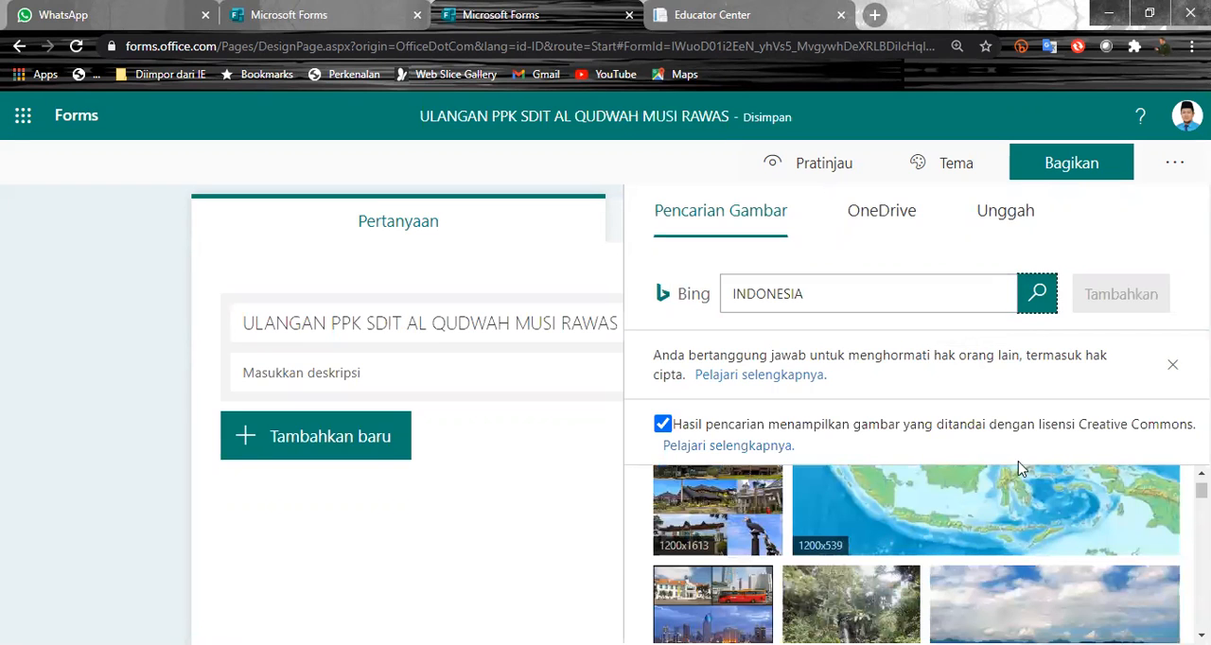
pyautogui.click(662, 424)
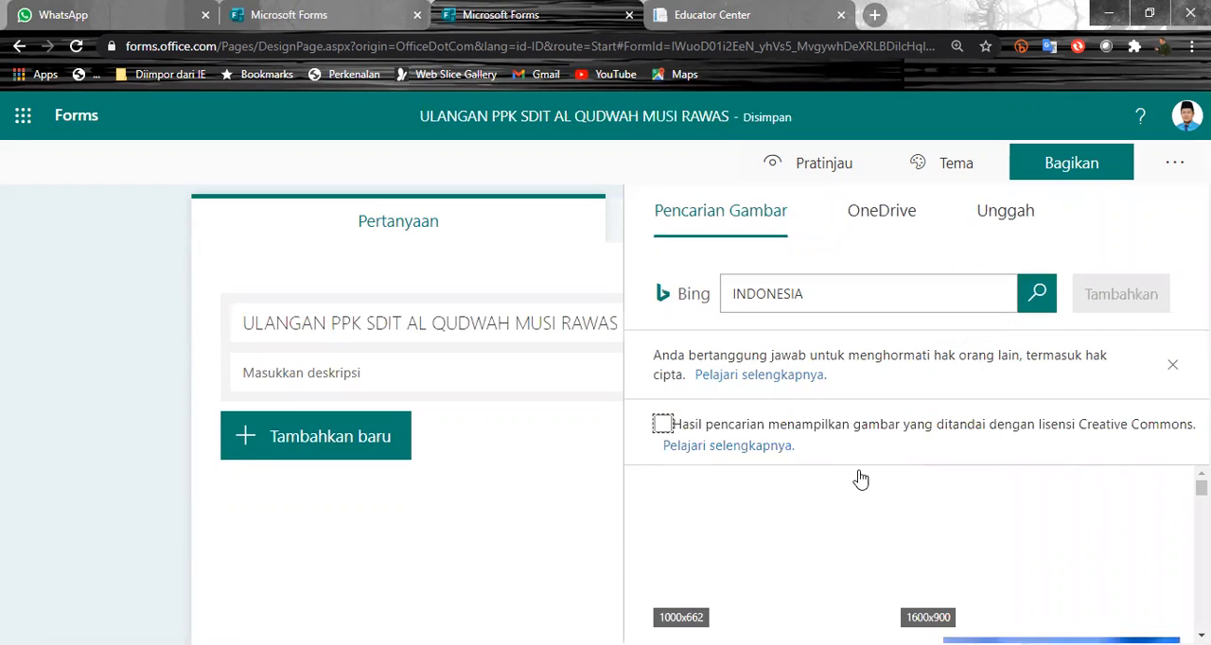
pyautogui.scroll(2, 1010, 535)
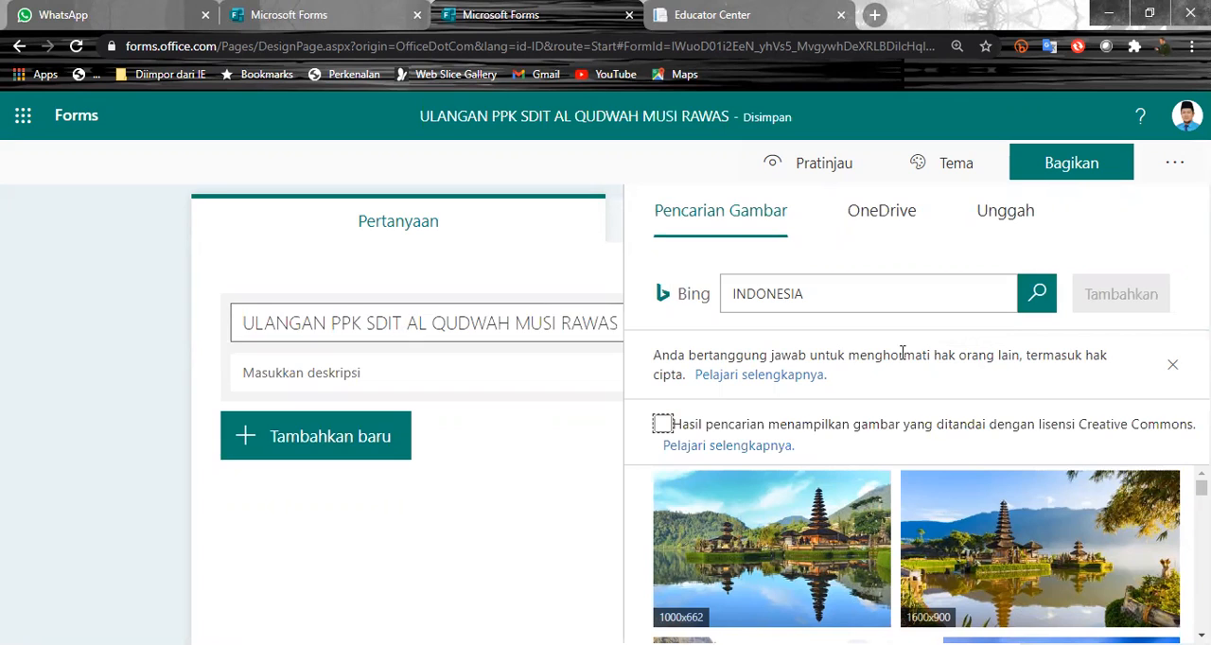
# - Upload the SDIT Al Qudwah school logo from the Gambar folder as the quiz title's image
pyautogui.click(1001, 214)
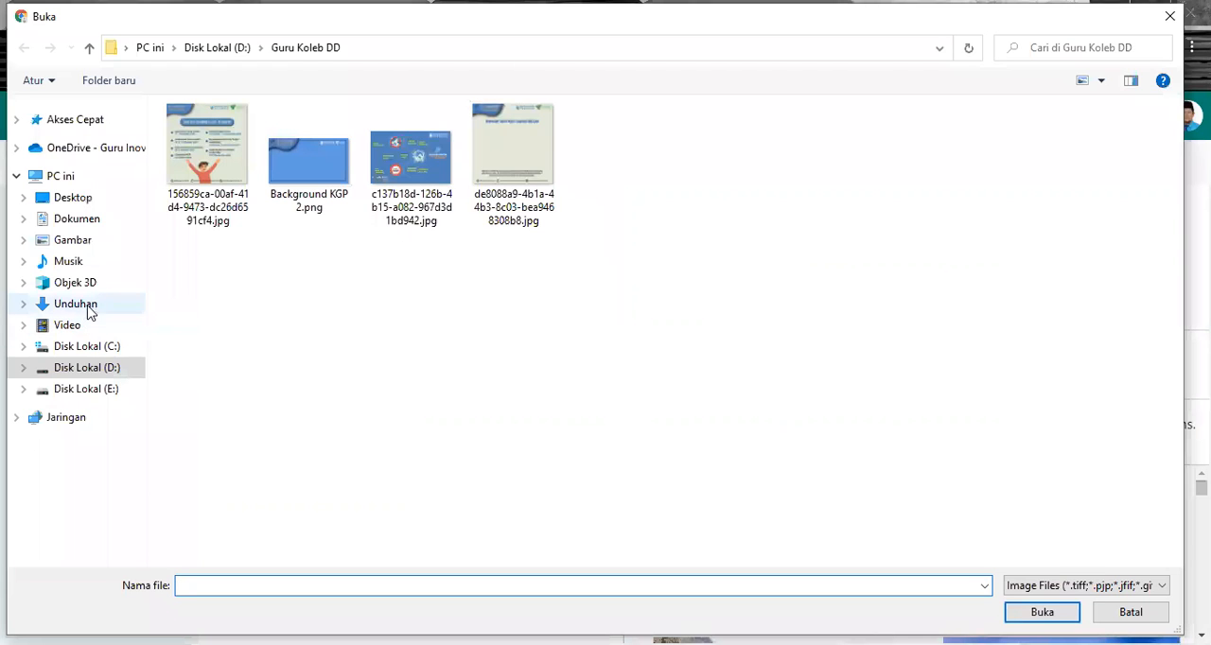
pyautogui.click(81, 244)
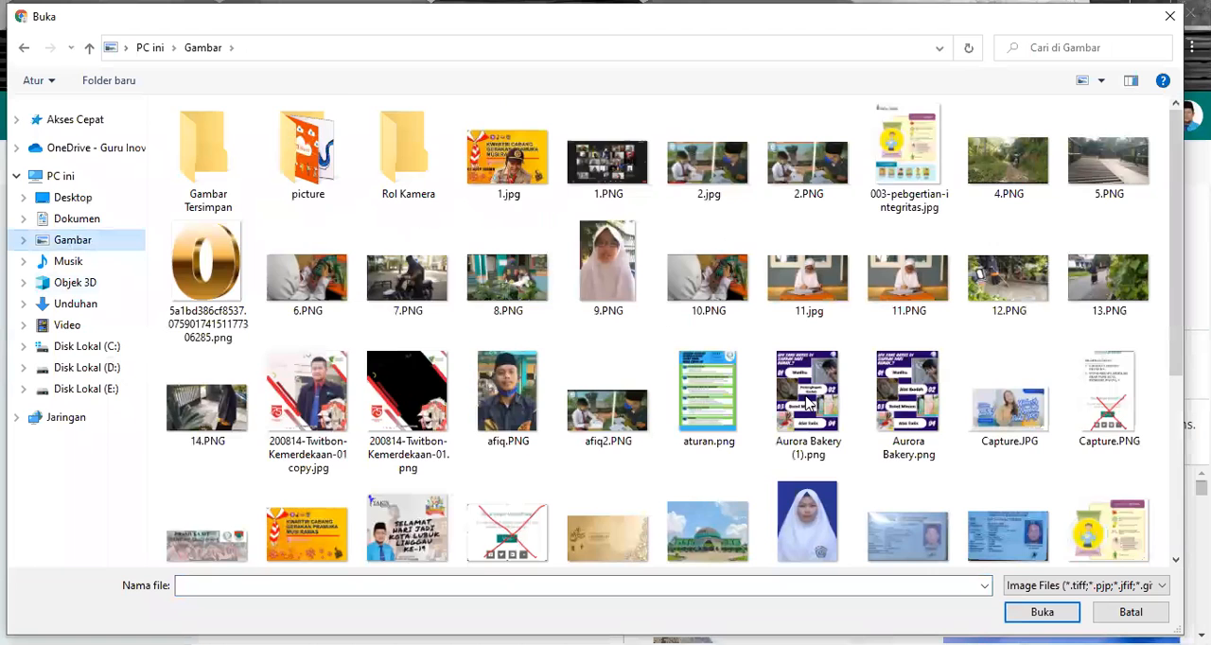
pyautogui.scroll(-3, 810, 403)
pyautogui.click(611, 374)
pyautogui.click(1042, 613)
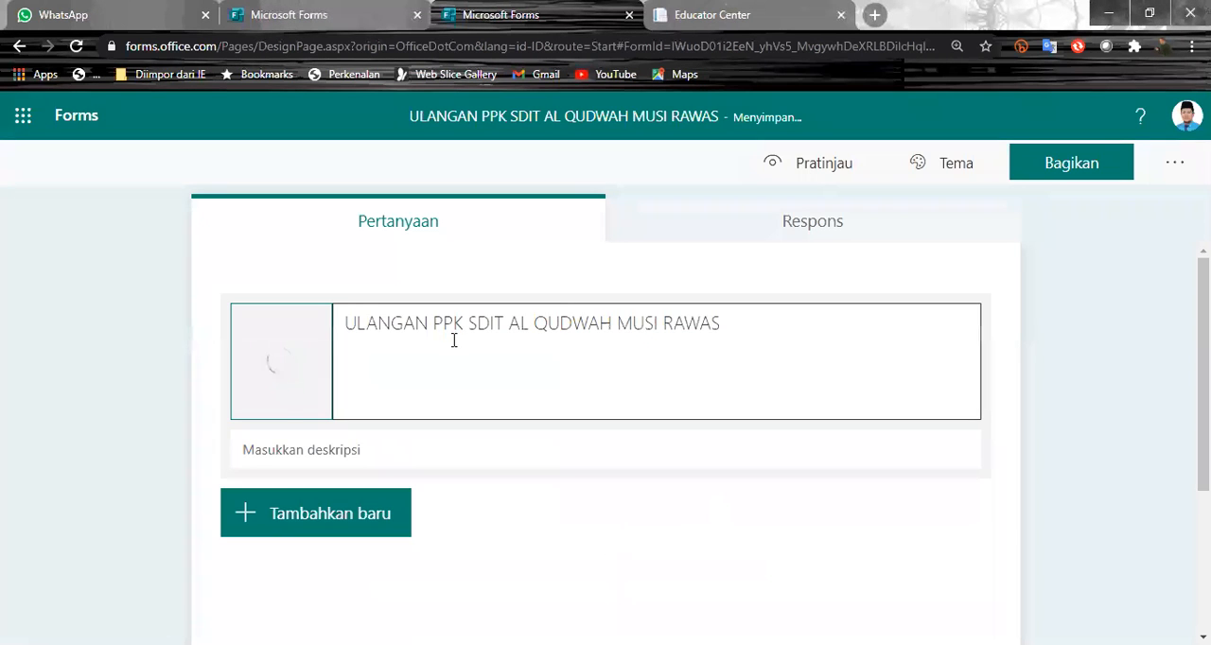
pyautogui.click(200, 424)
# - Preview the quiz header with its logo and title, and return to the question editor
pyautogui.click(821, 165)
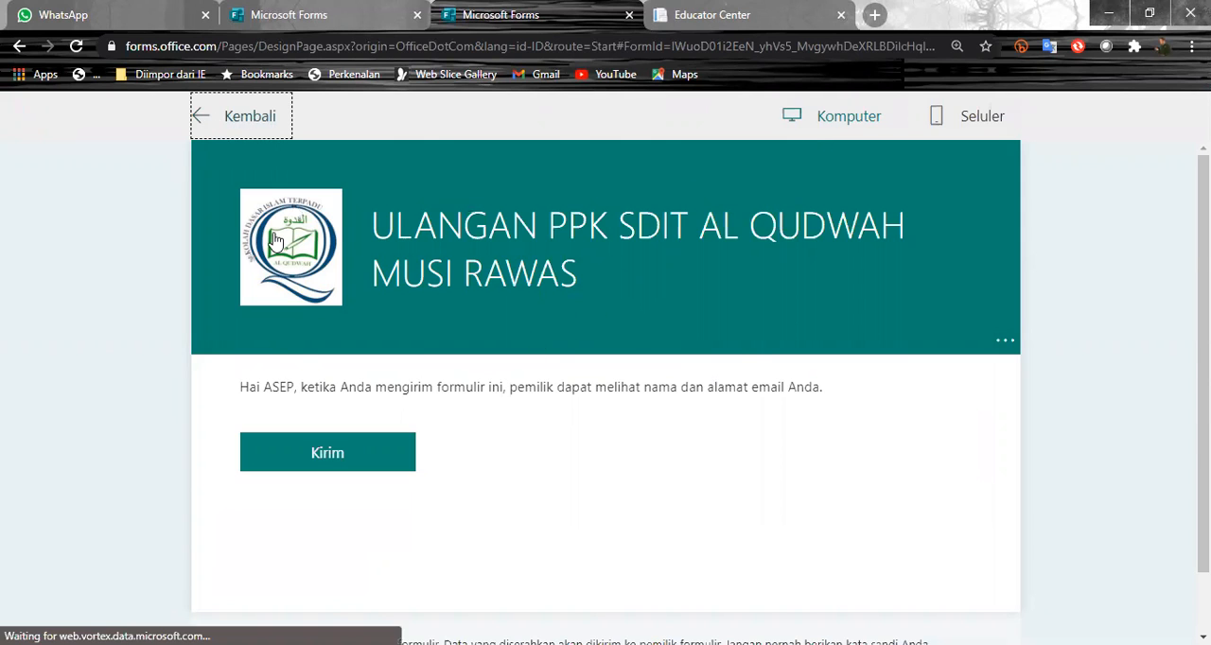
pyautogui.scroll(-2, 461, 398)
pyautogui.scroll(2, 498, 351)
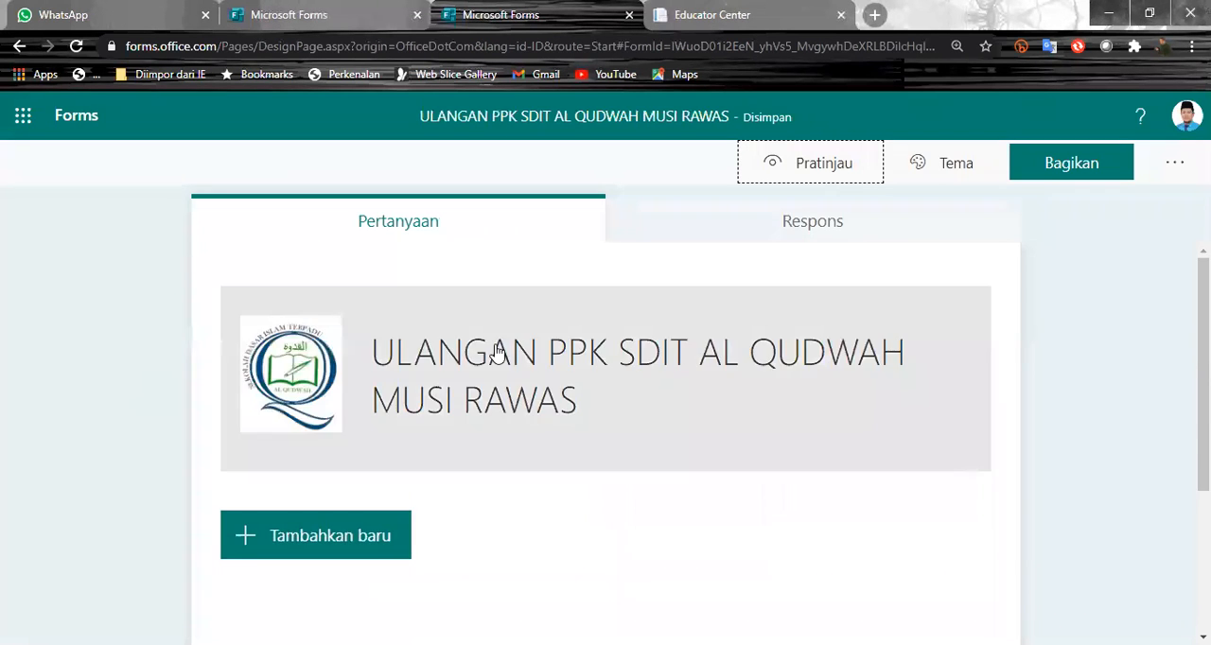
# - Enter the quiz description "1. ISILAH IDENTITAS ANDA DENGAN BENAR" below the title
pyautogui.click(451, 467)
pyautogui.click(447, 462)
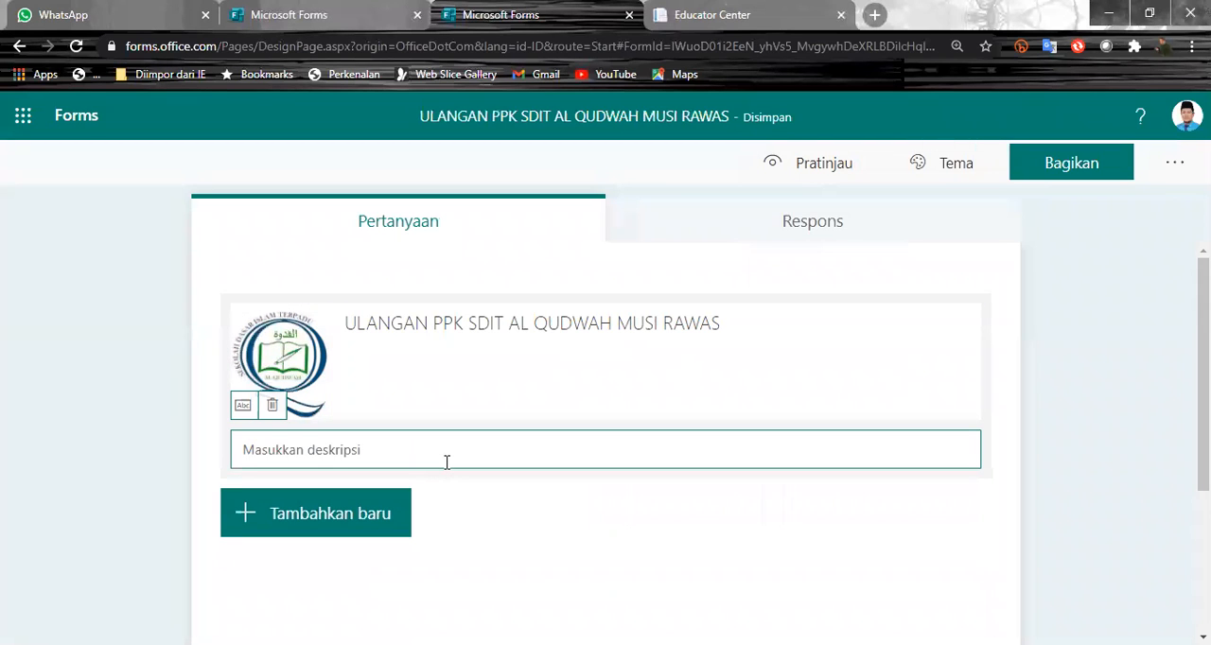
pyautogui.write('1')
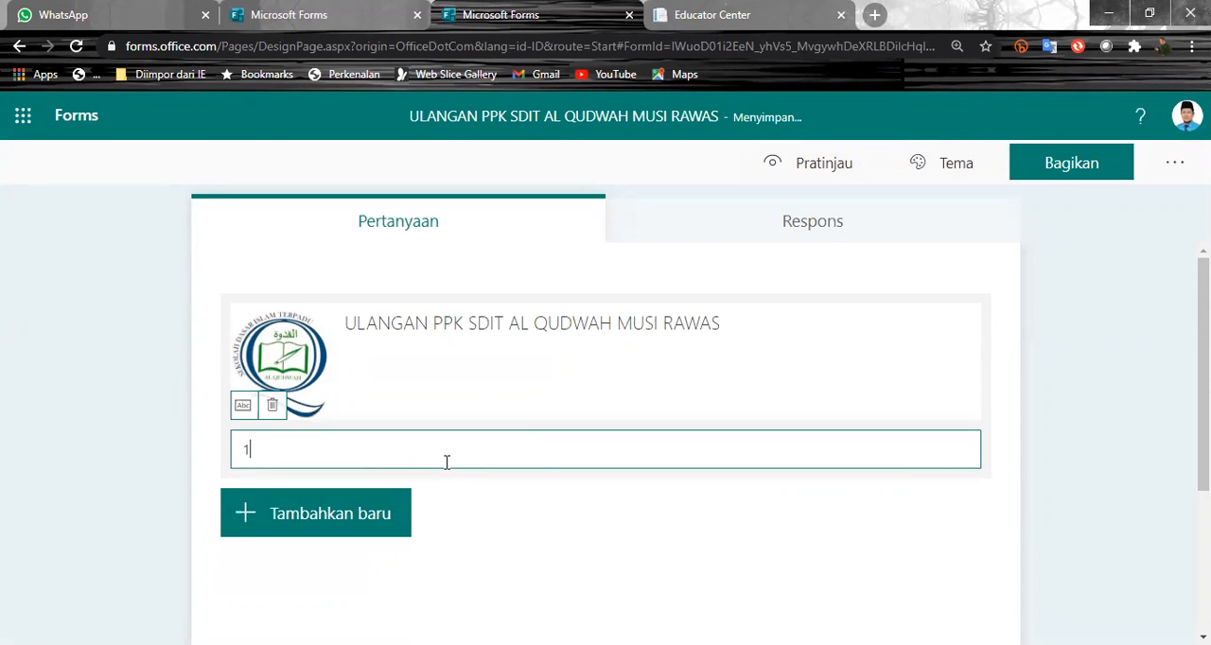
pyautogui.write('. ISILAH IDENTITAS ANDA DENGAN ')
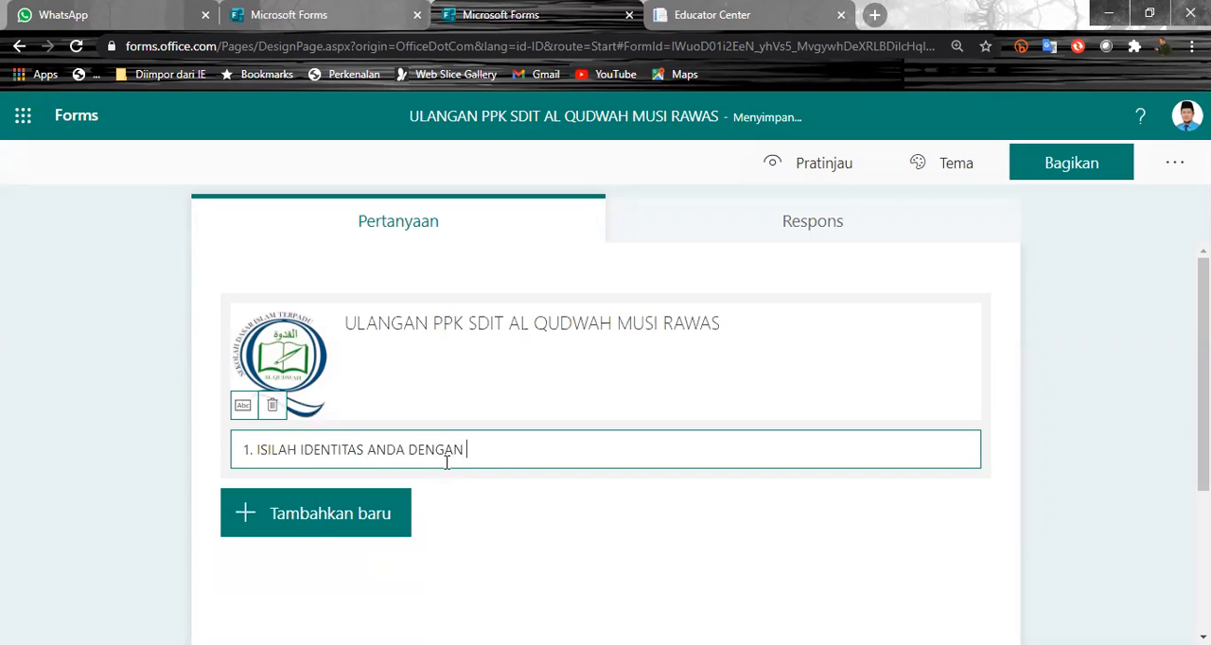
pyautogui.write('BENAR')
pyautogui.click(577, 517)
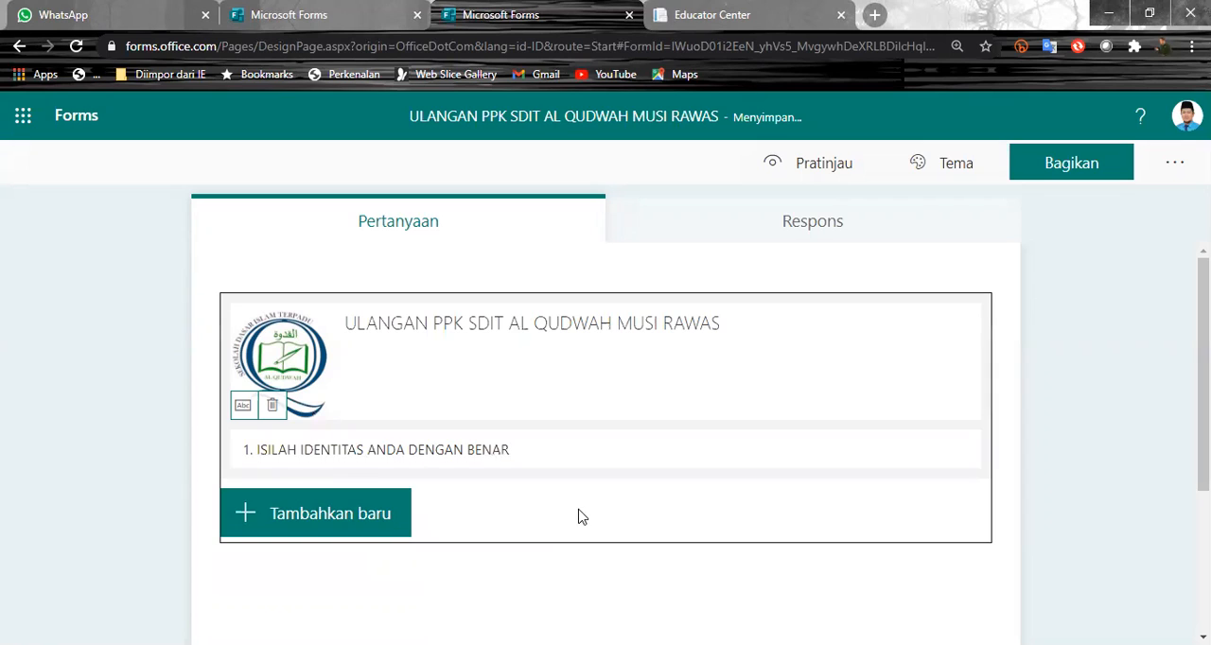
# - Examine the question types available for a new quiz item, including the additional types such as Likert and Bagian
pyautogui.click(316, 527)
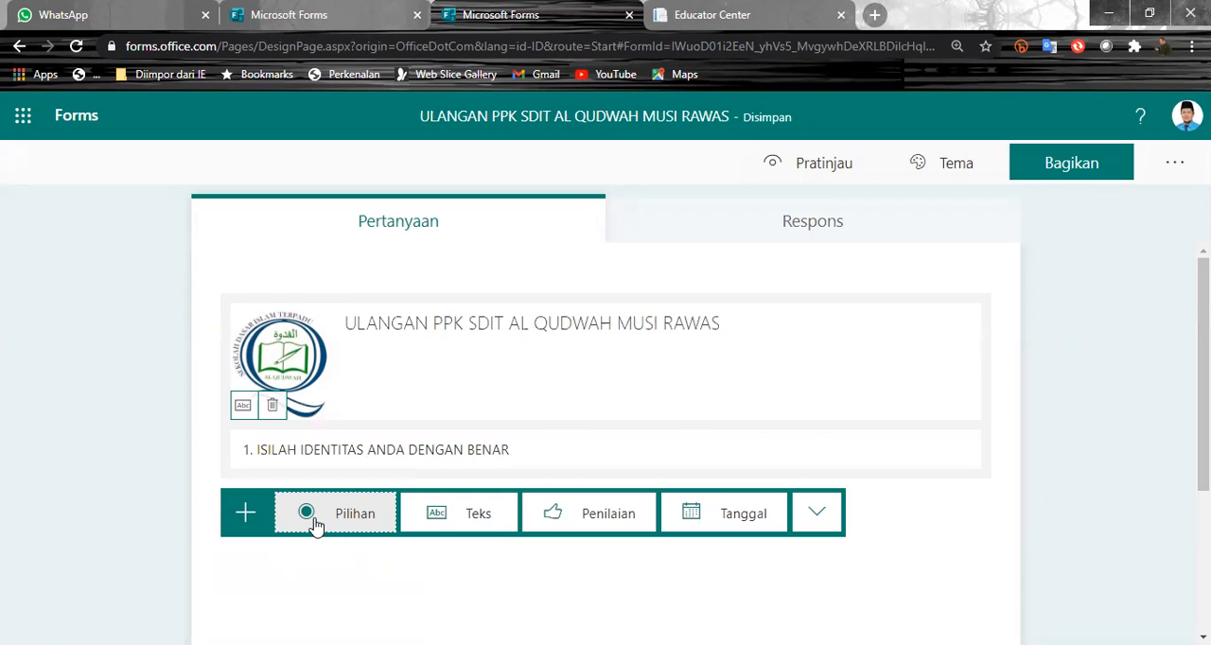
pyautogui.scroll(-1, 317, 526)
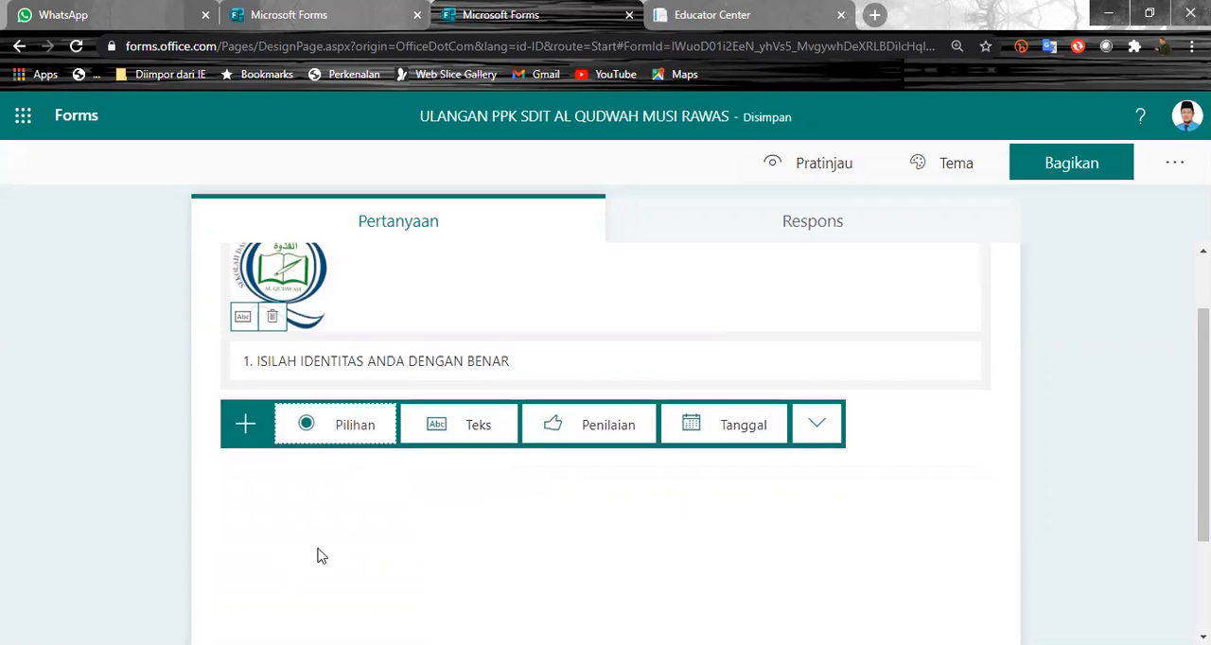
pyautogui.click(307, 426)
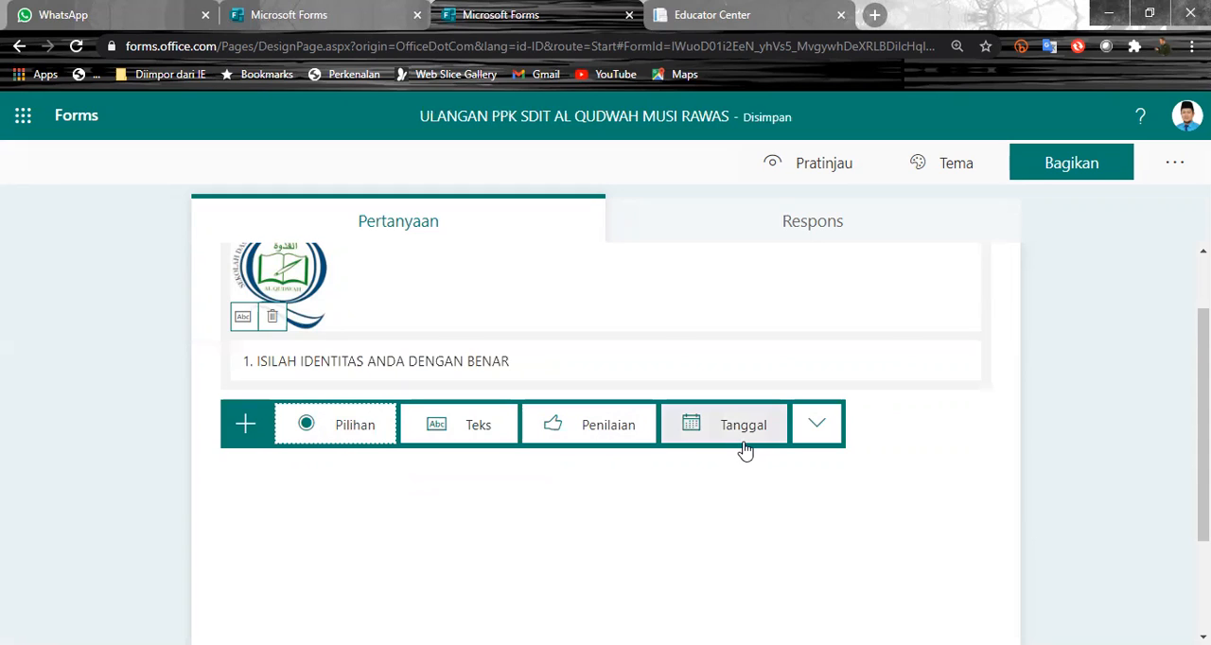
pyautogui.click(816, 425)
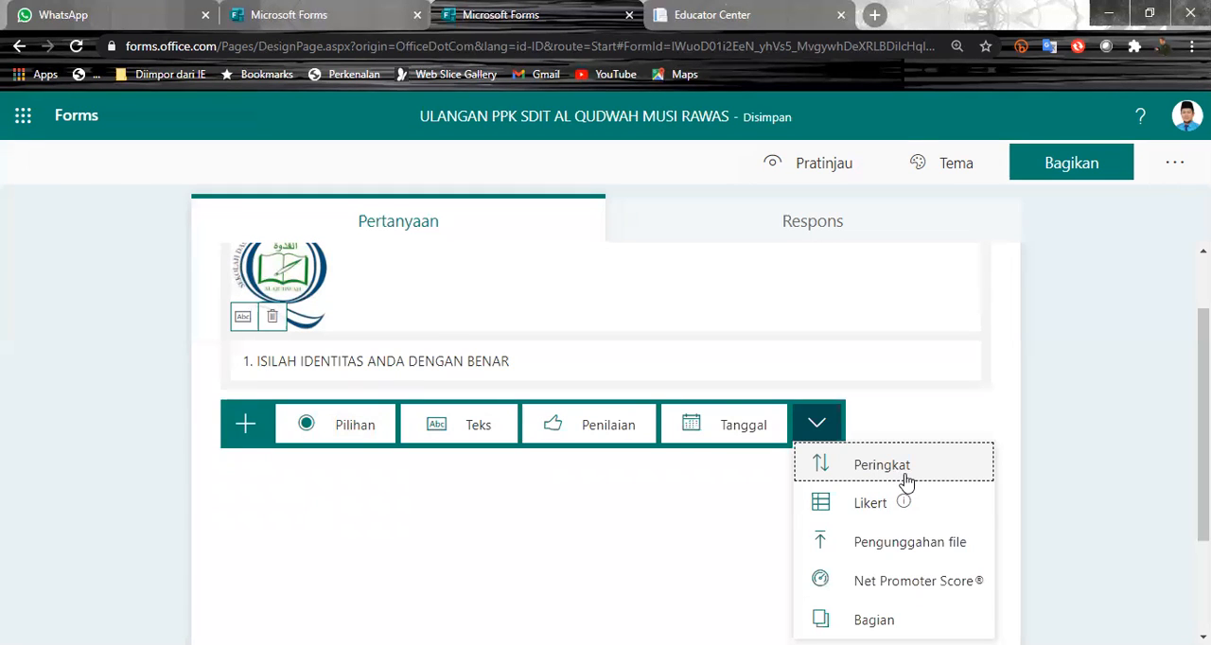
pyautogui.moveTo(907, 502)
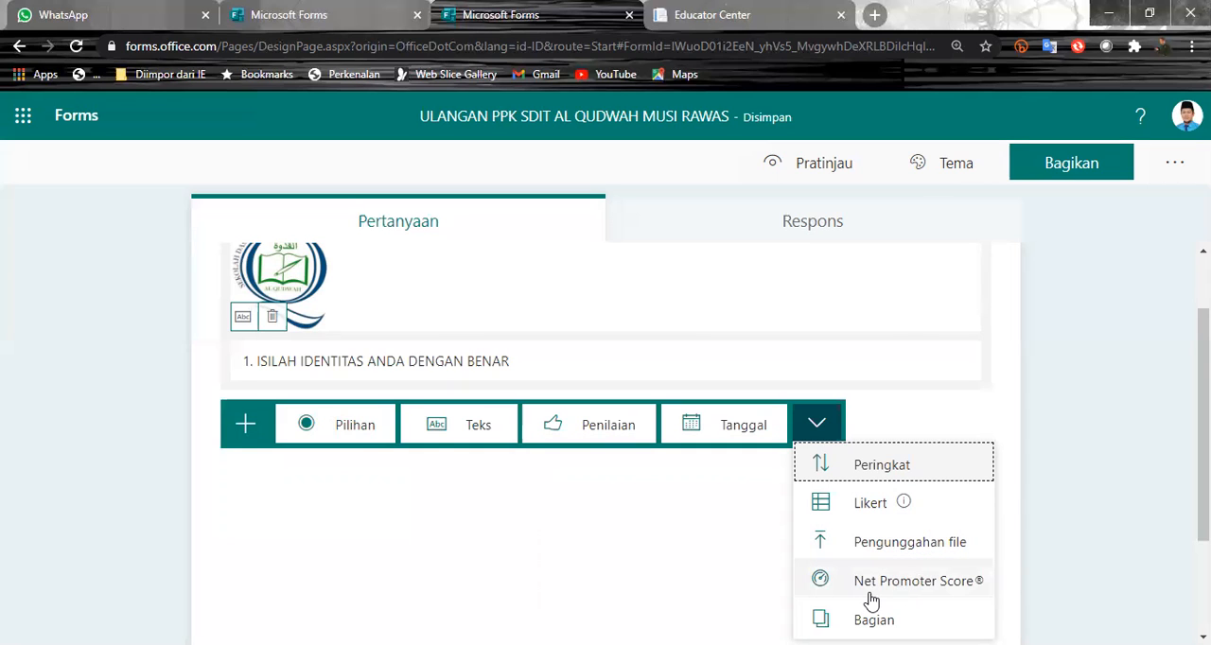
pyautogui.scroll(-1, 872, 602)
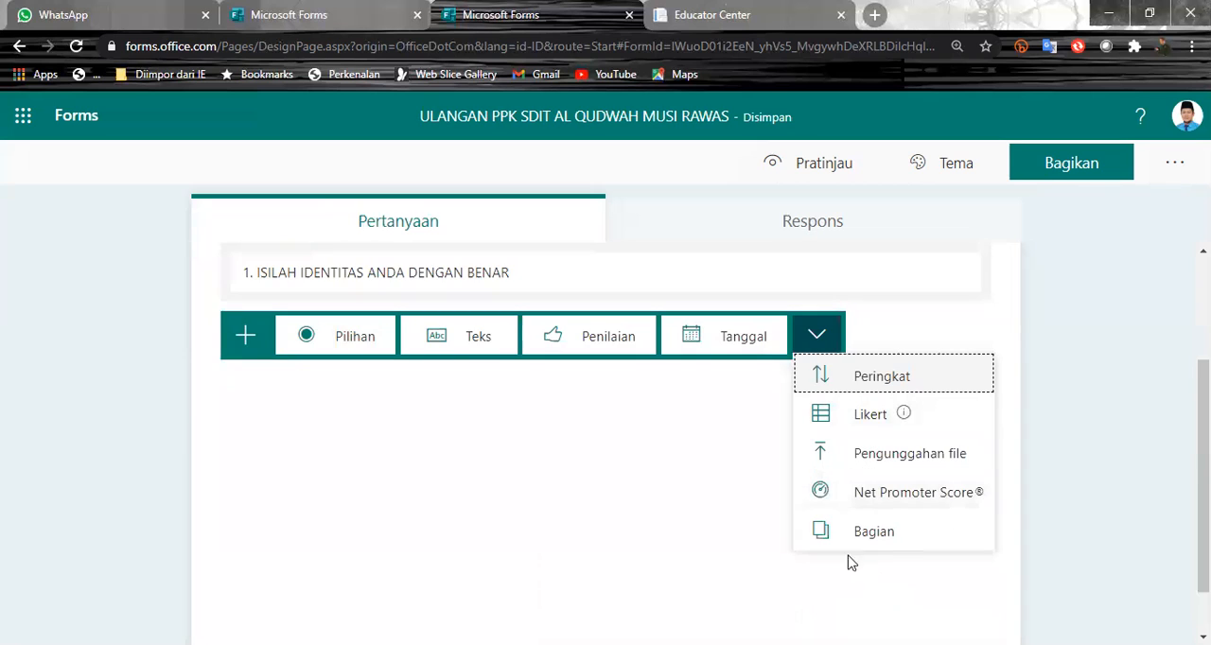
pyautogui.click(1072, 399)
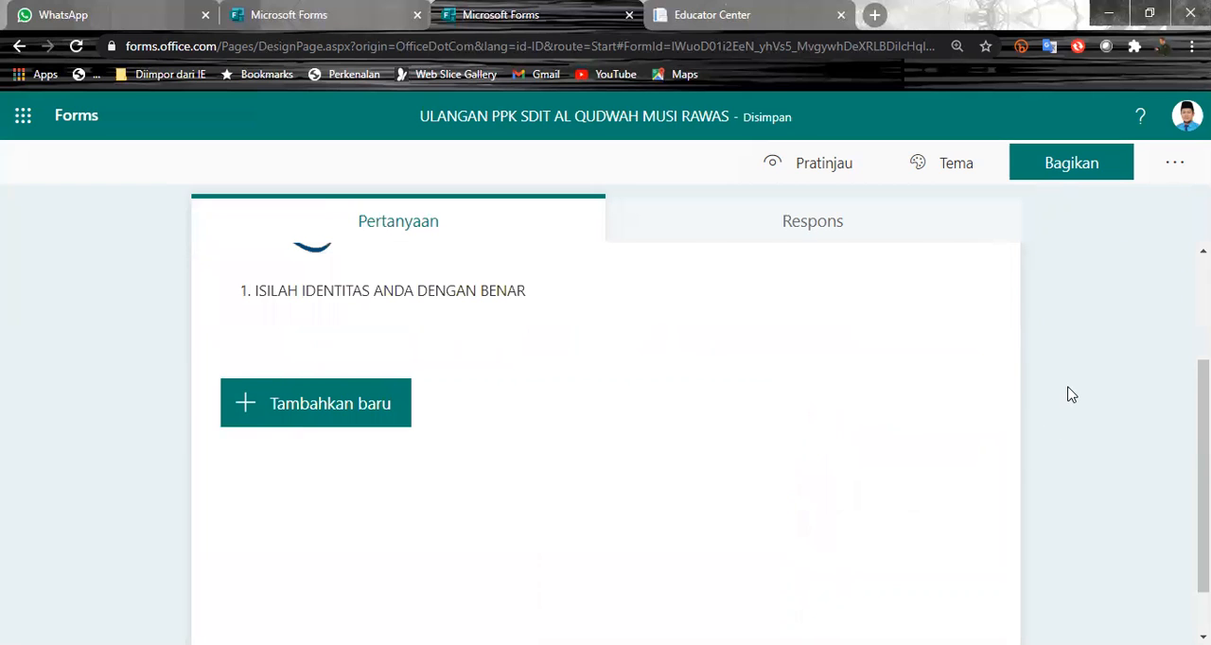
# - Add a text question titled "NAMA LENGKAP" as the first question and make it required
pyautogui.click(333, 404)
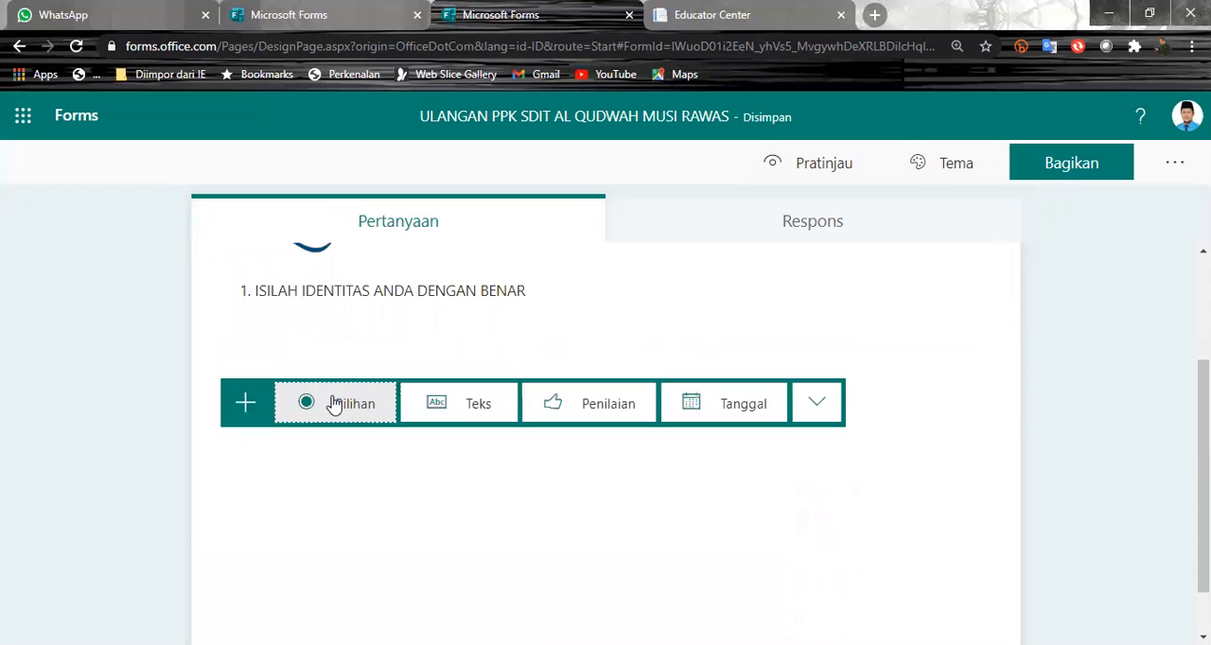
pyautogui.click(466, 421)
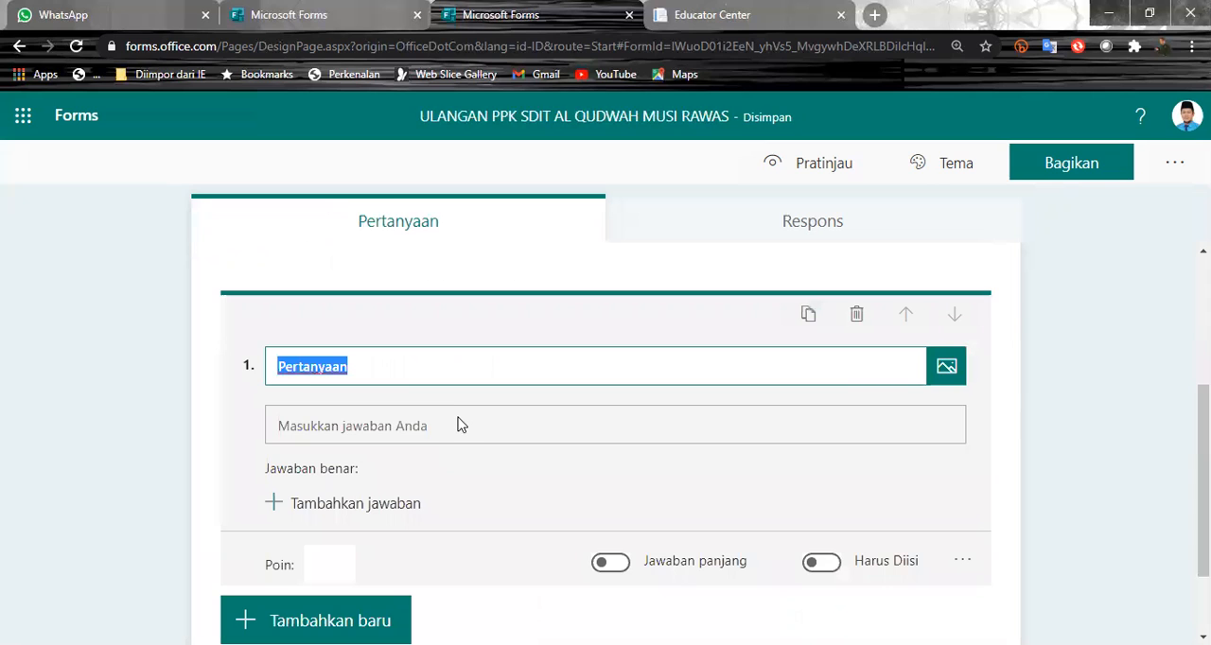
pyautogui.write('NAA')
pyautogui.write('MA LEG')
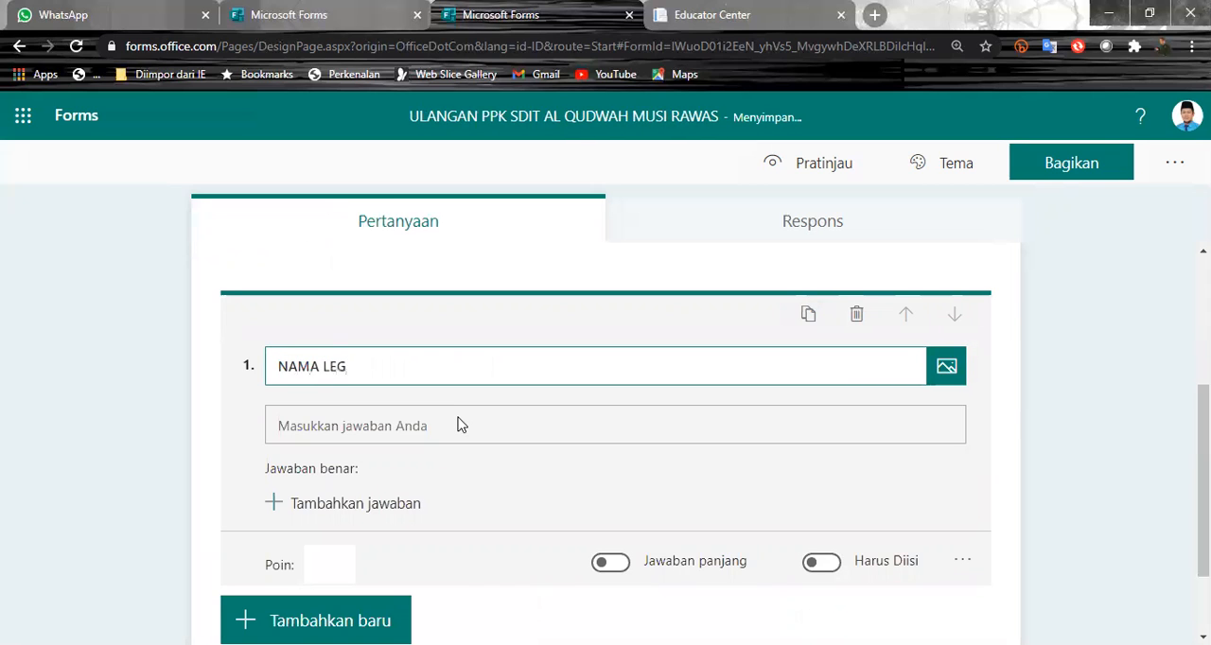
pyautogui.press('BackSpace')
pyautogui.write('NGKAP')
pyautogui.click(822, 564)
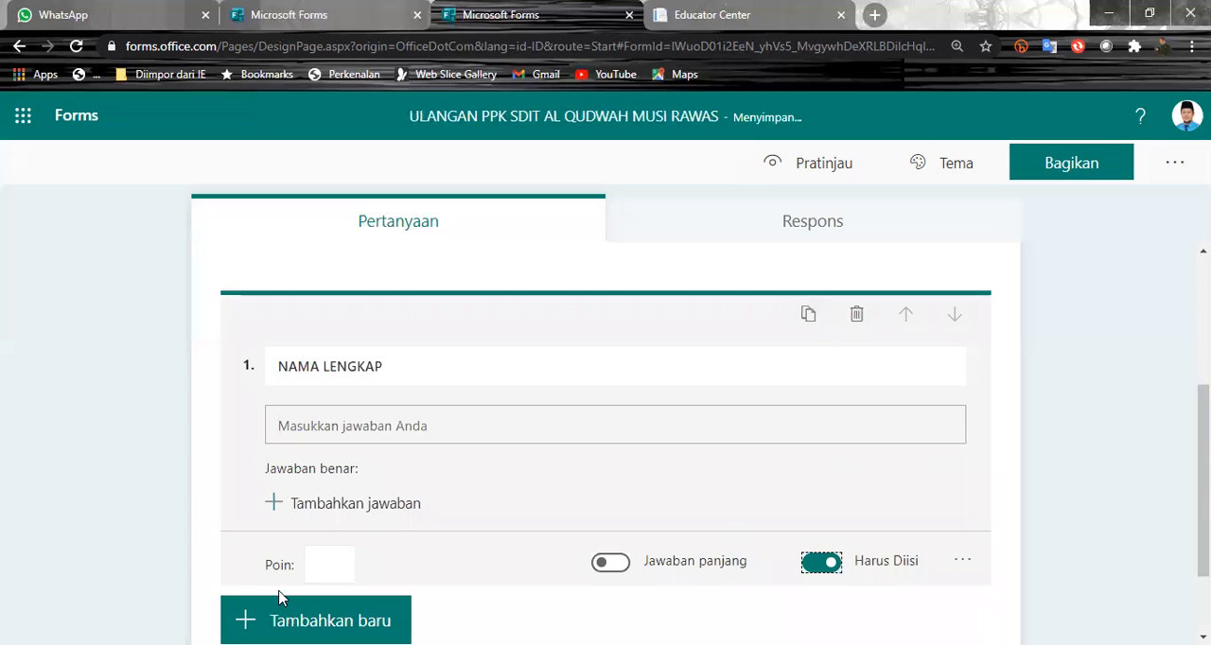
pyautogui.click(342, 561)
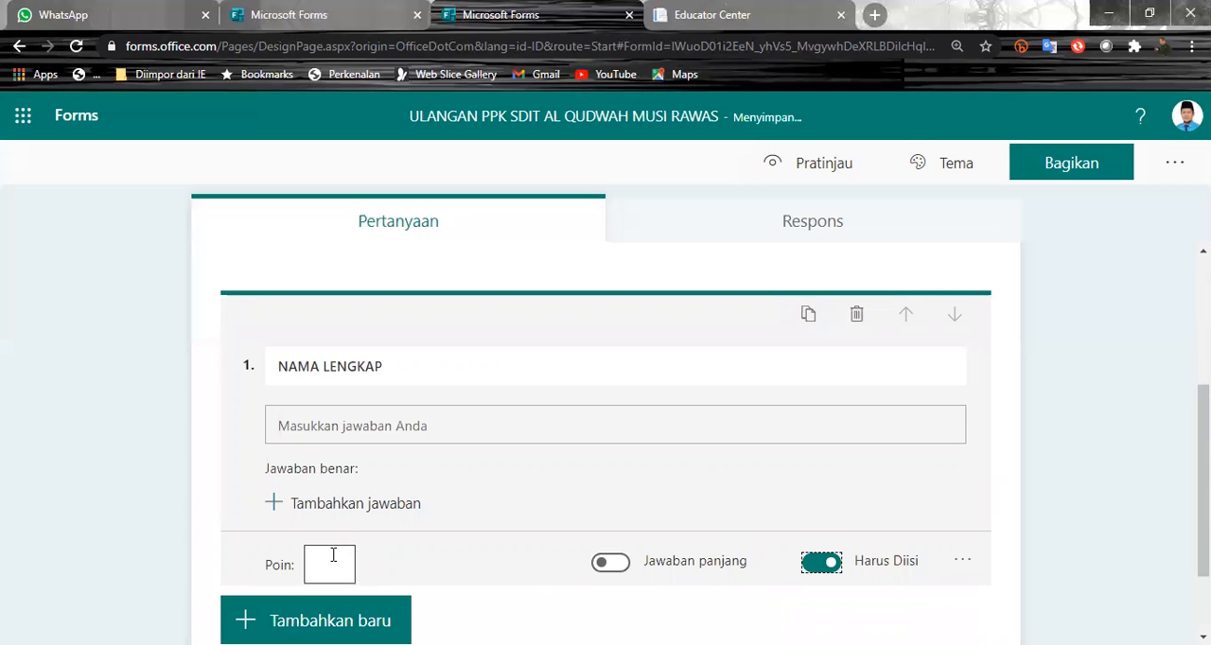
pyautogui.click(639, 487)
pyautogui.scroll(-1, 393, 563)
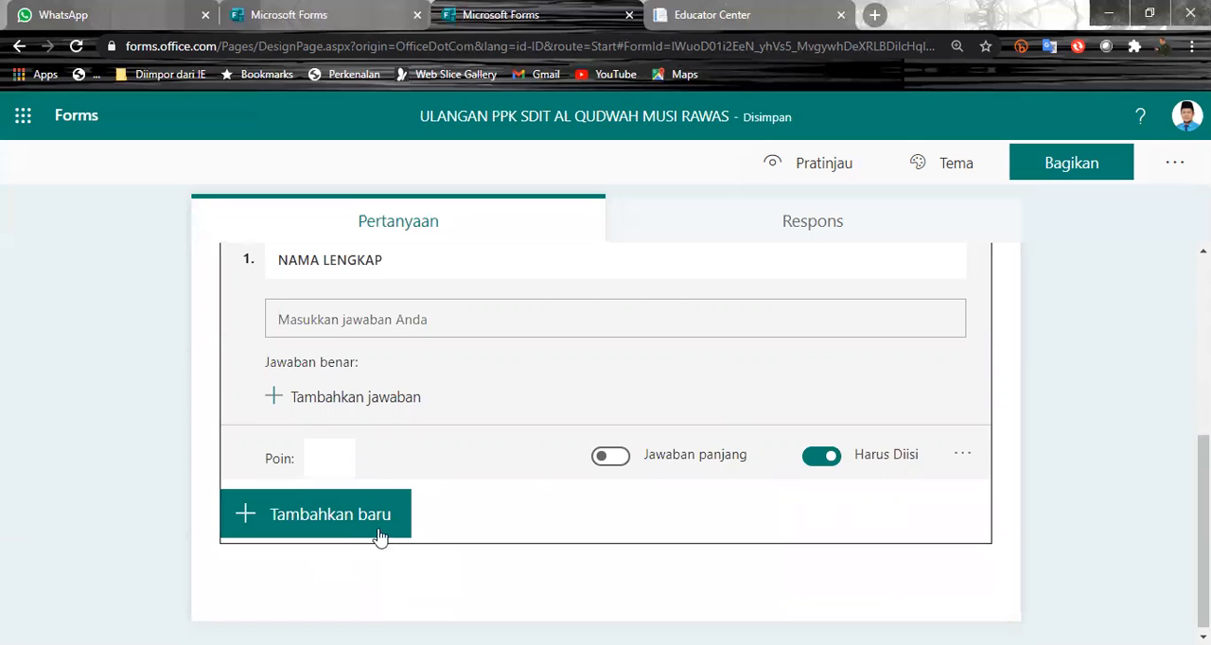
# - Add a second text question titled "KELAS" and dismiss the branching tip
pyautogui.click(378, 535)
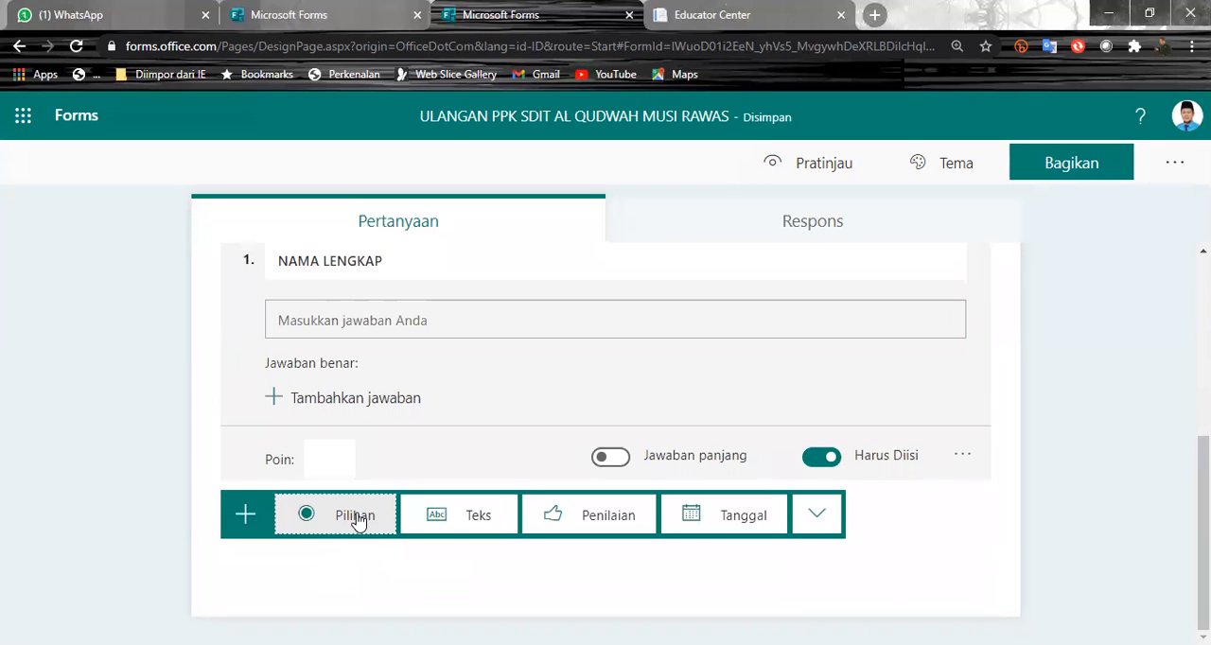
pyautogui.click(483, 533)
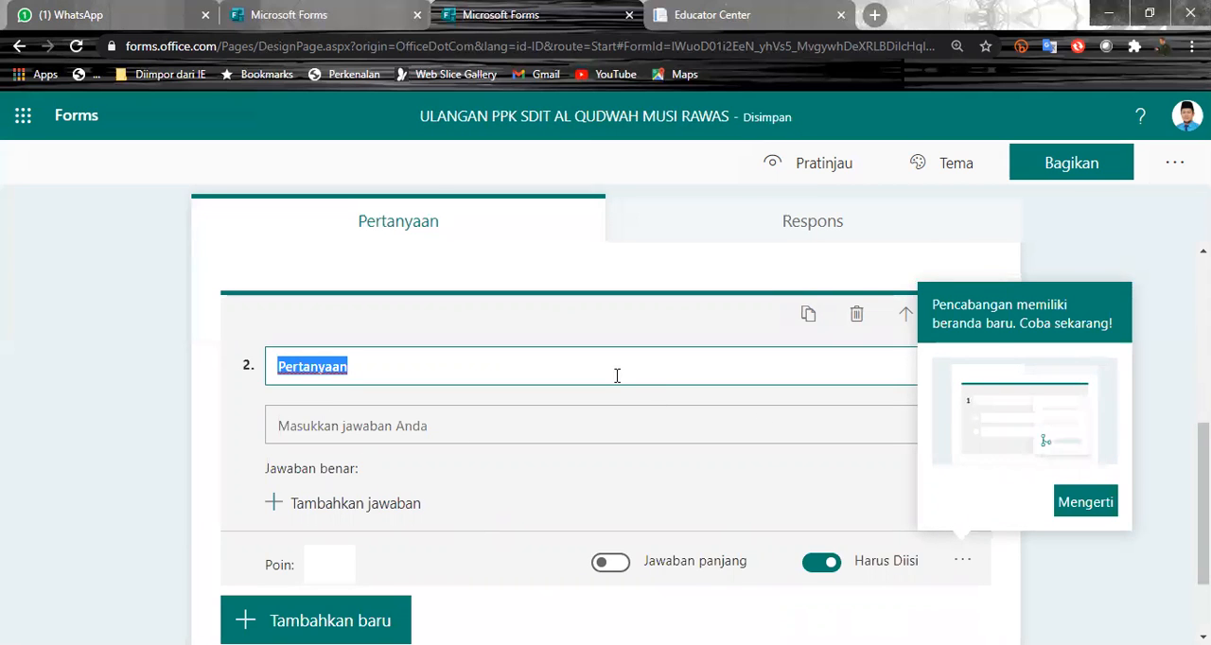
pyautogui.write('E')
pyautogui.press('BackSpace')
pyautogui.write('KELAS')
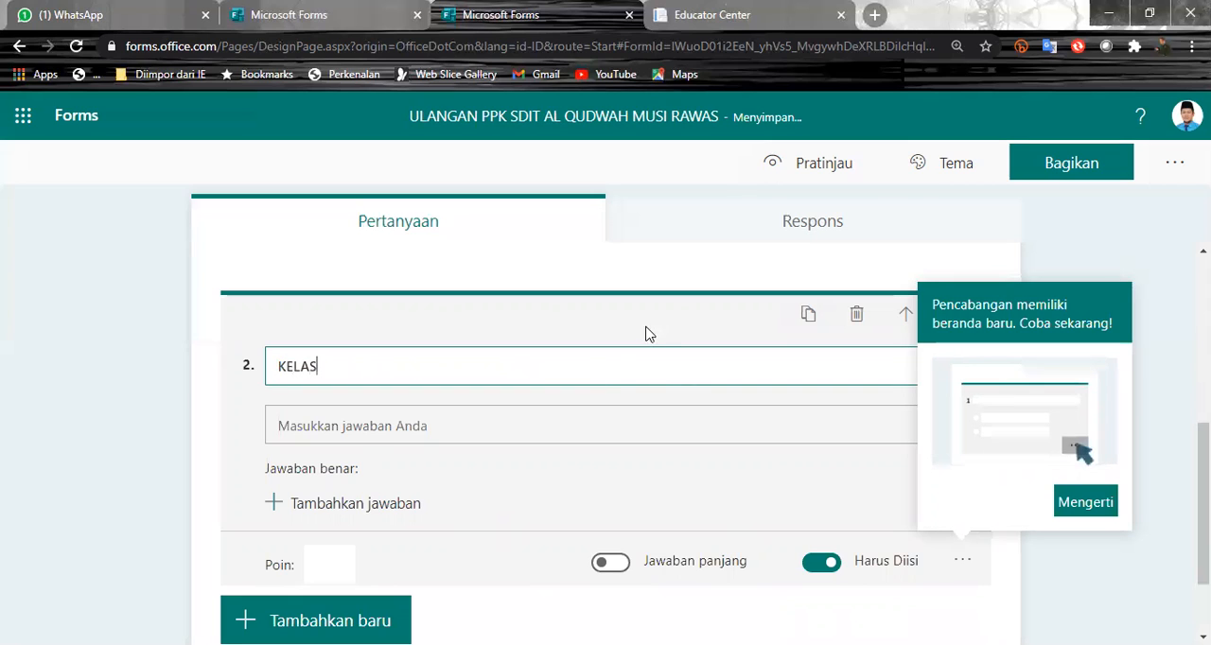
pyautogui.click(1090, 505)
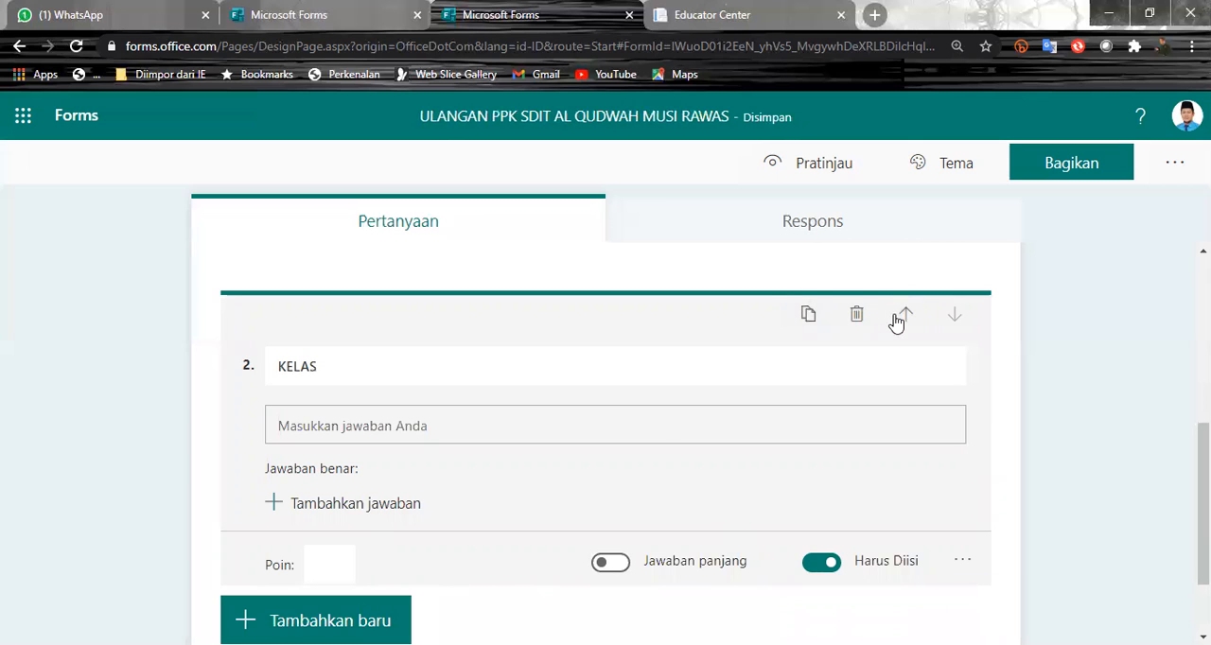
pyautogui.click(1102, 360)
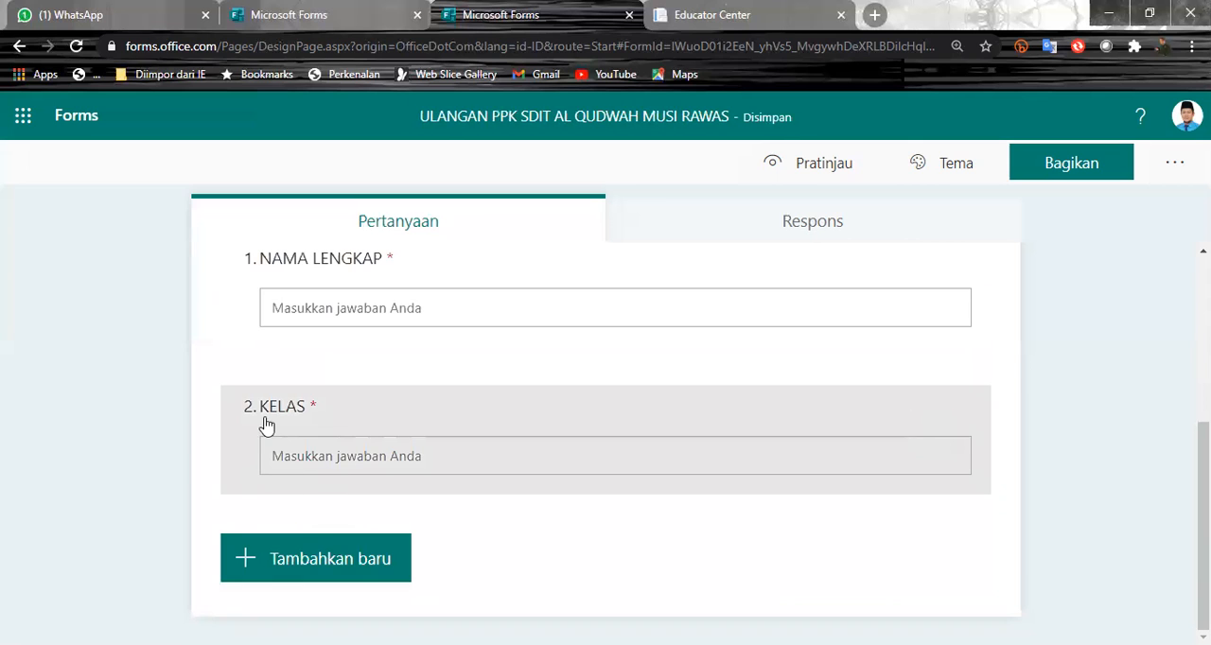
pyautogui.click(445, 415)
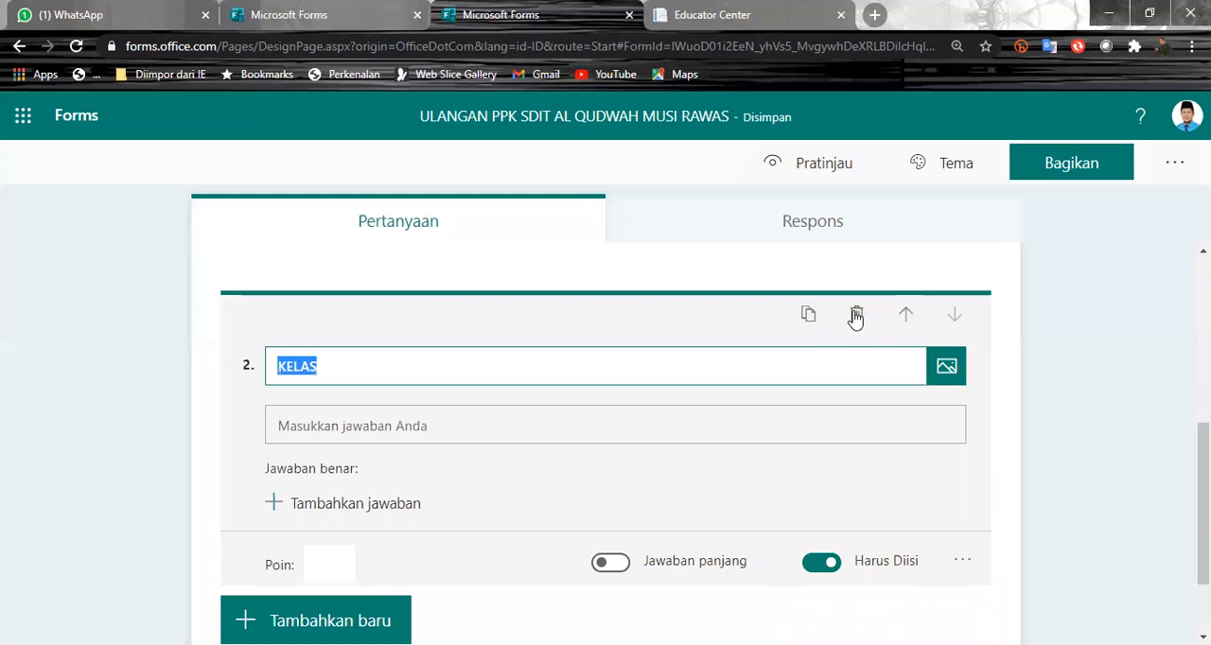
pyautogui.click(1098, 407)
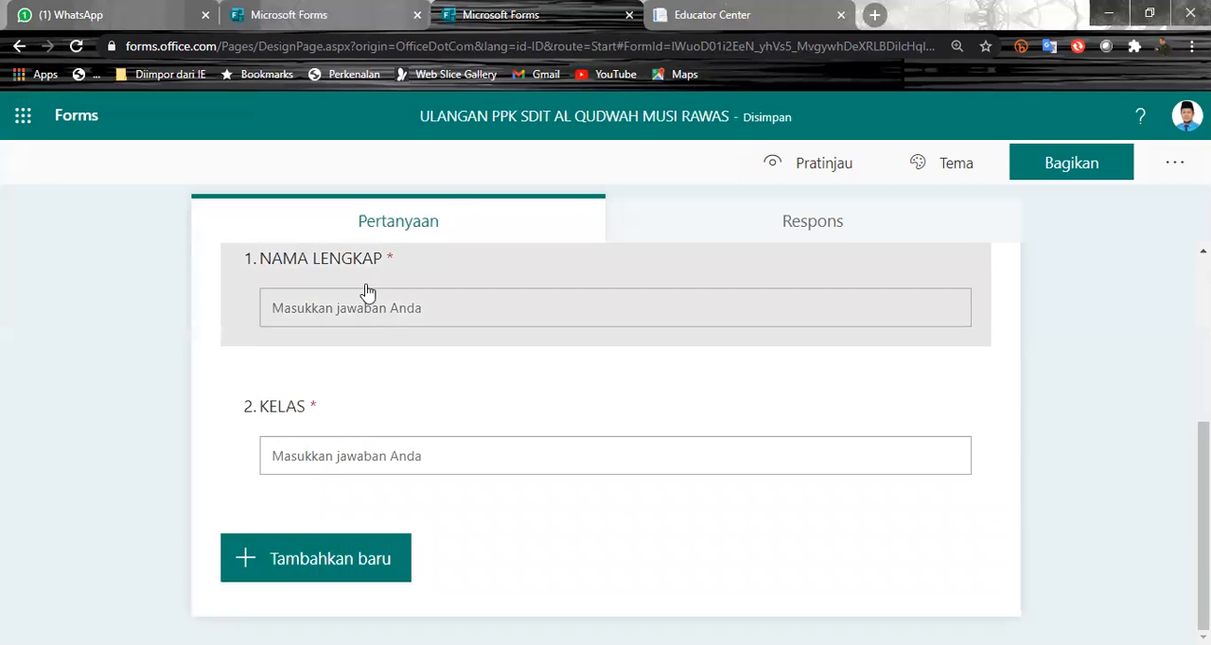
# - Add a new section titled "SOAL PPKN" after the KELAS question
pyautogui.click(308, 558)
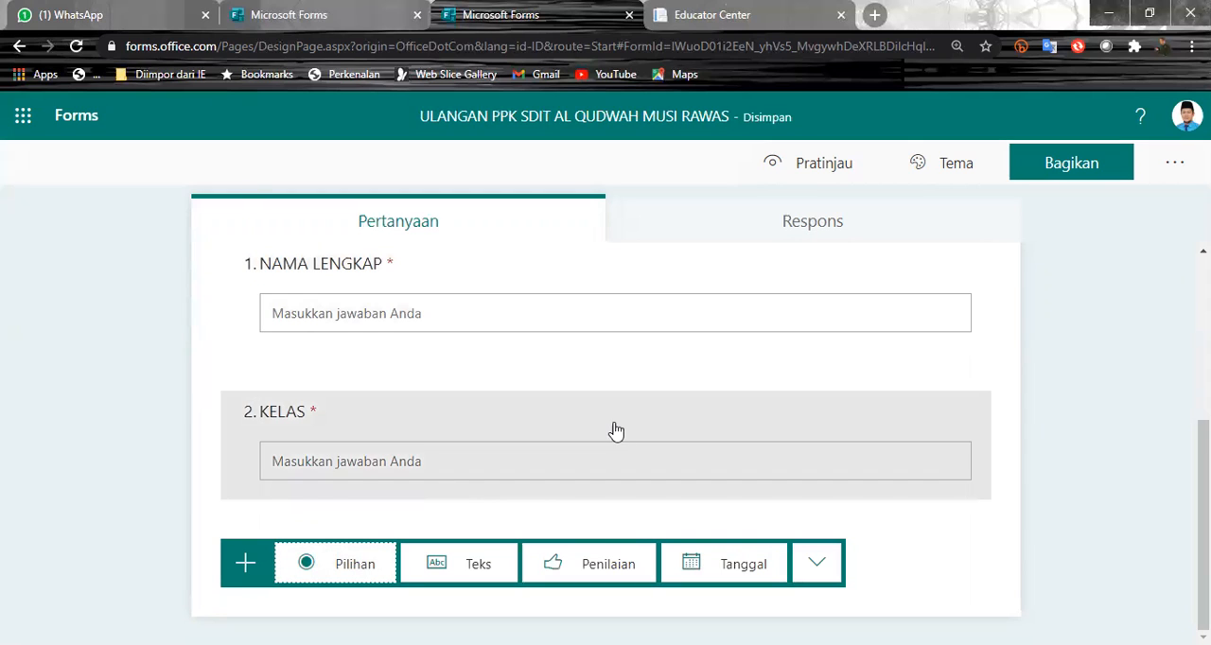
pyautogui.click(818, 575)
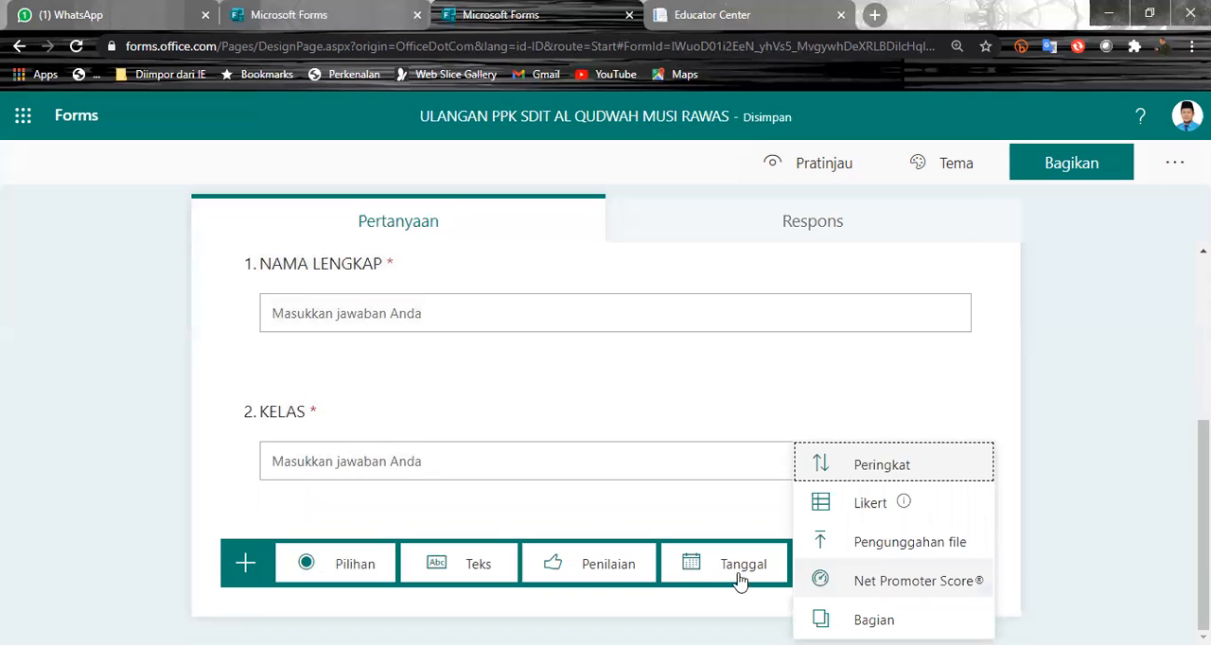
pyautogui.click(1101, 470)
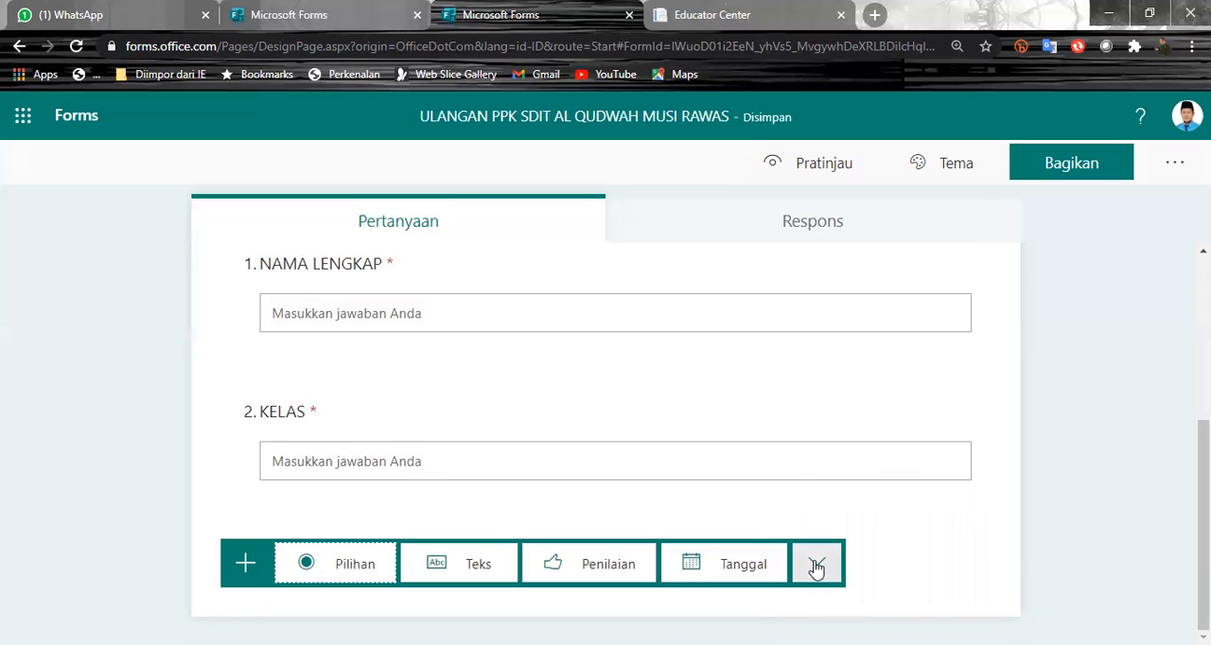
pyautogui.click(816, 567)
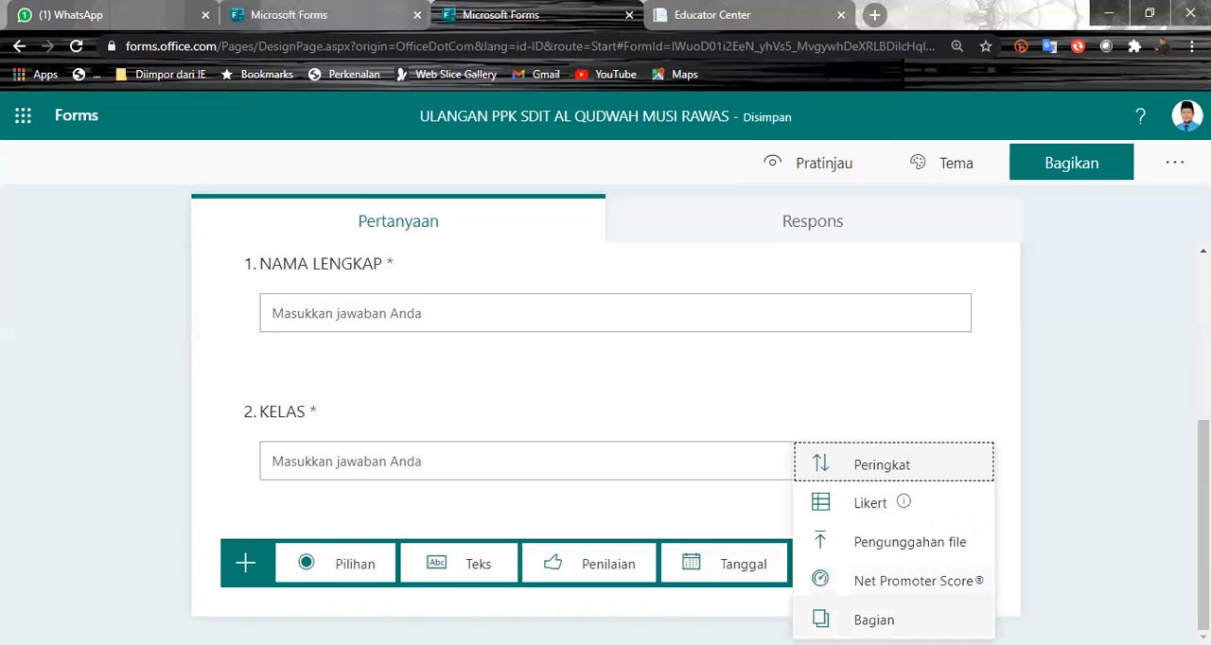
pyautogui.click(847, 611)
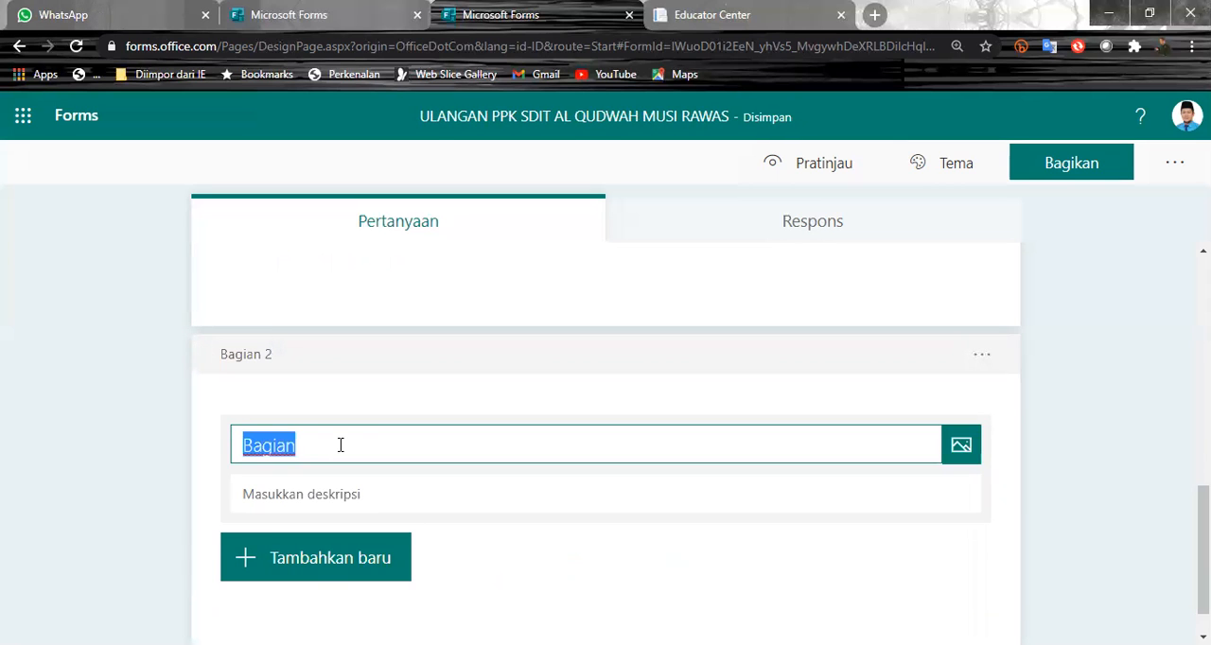
pyautogui.write('SOAL')
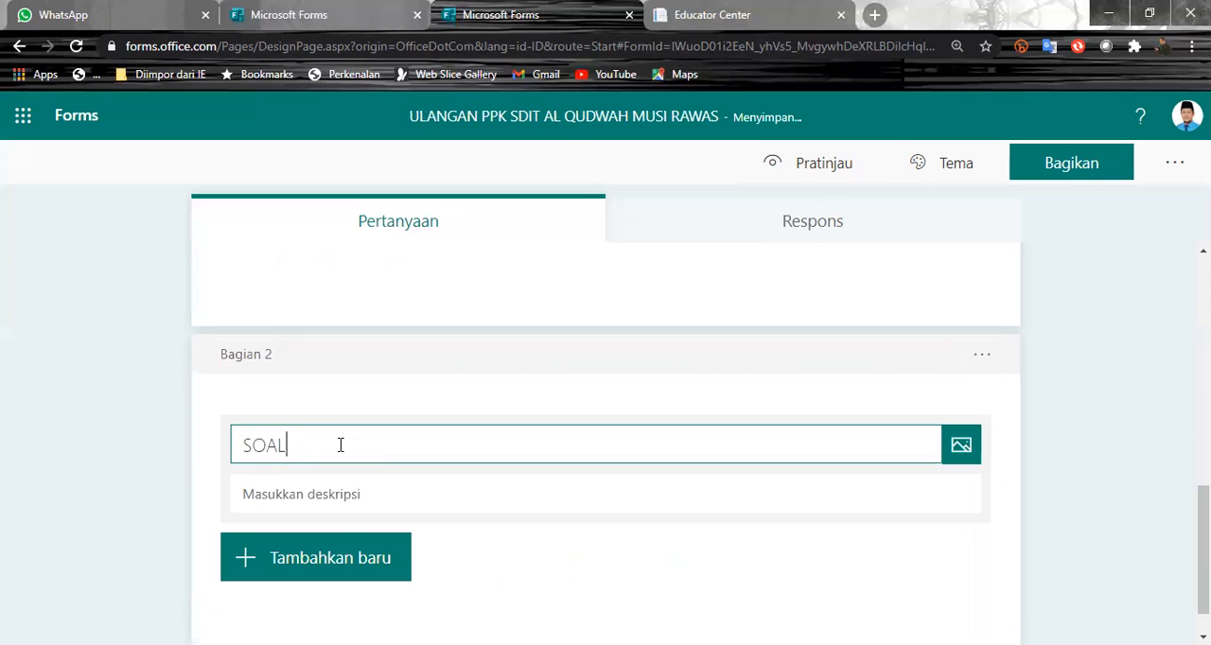
pyautogui.write(' PPKN')
pyautogui.click(851, 365)
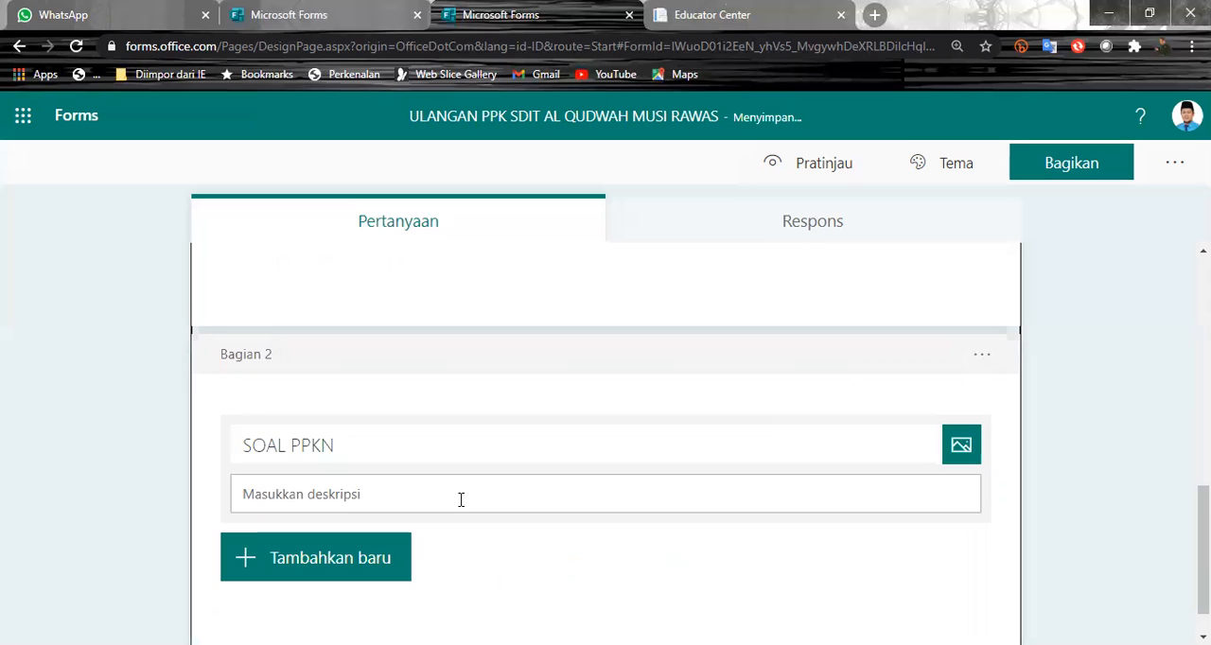
# - Add a multiple-choice question to the SOAL PPKN section with the text "SIAPAKAH PRESIDEN KE 2 INDONESIA"
pyautogui.scroll(-1, 380, 559)
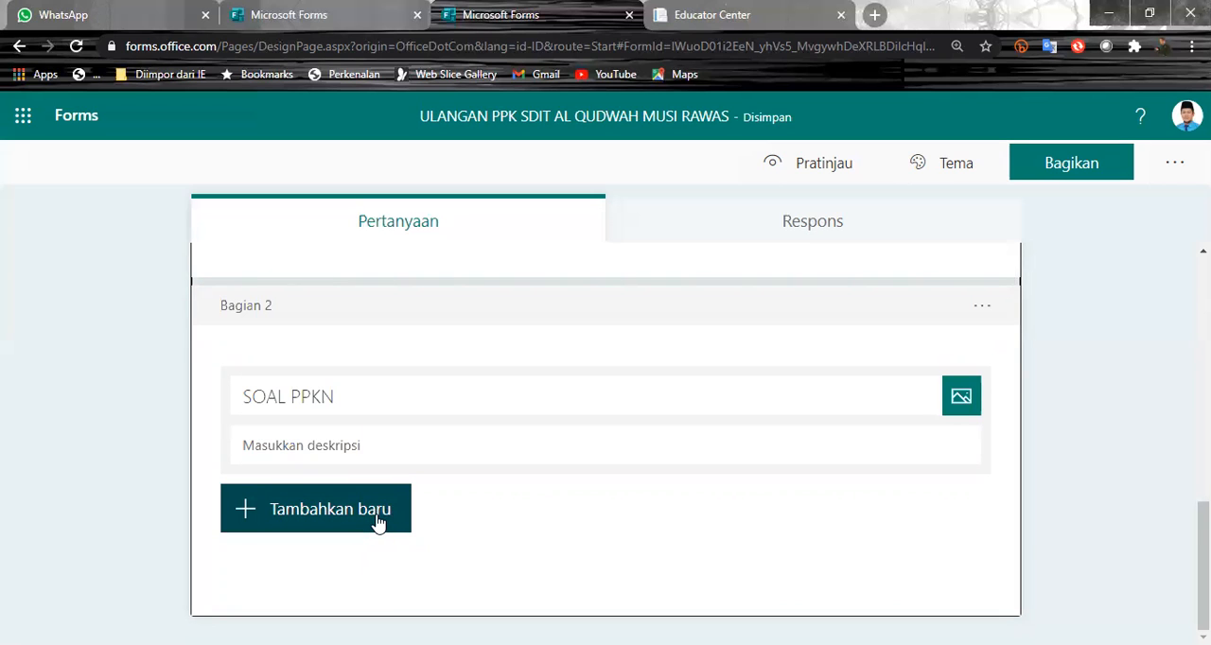
pyautogui.click(377, 523)
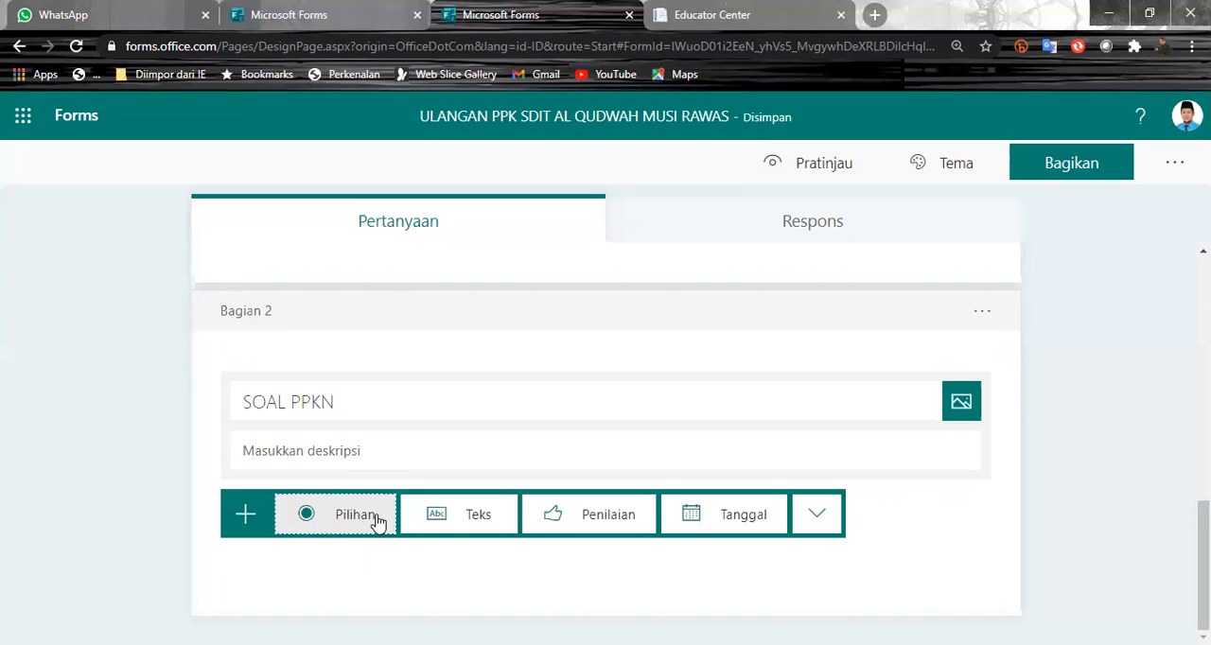
pyautogui.click(322, 515)
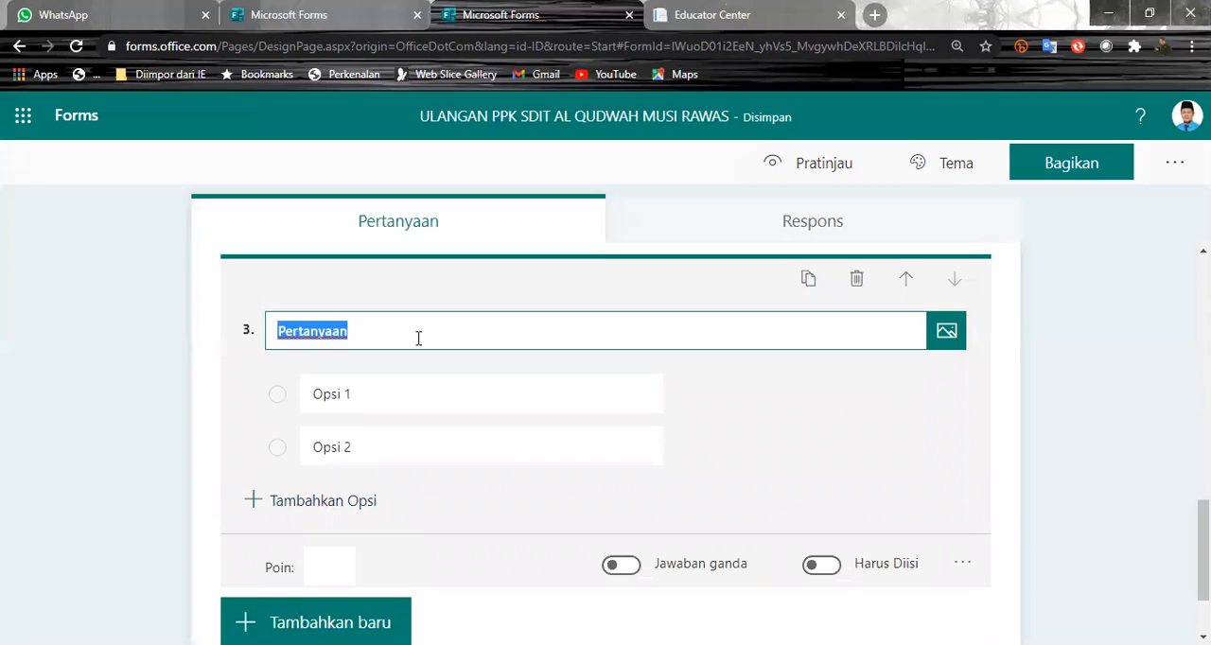
pyautogui.write('SIAP')
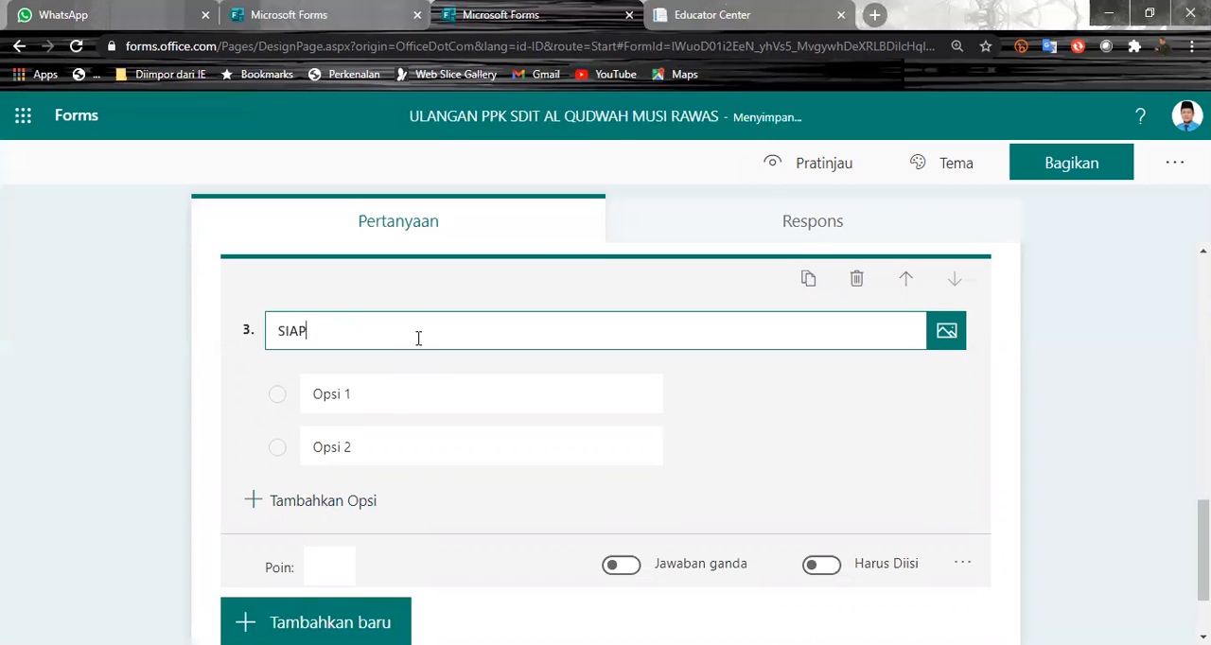
pyautogui.write('AKAH PR')
pyautogui.press('BackSpace')
pyautogui.write('PRESIDEN KE 2')
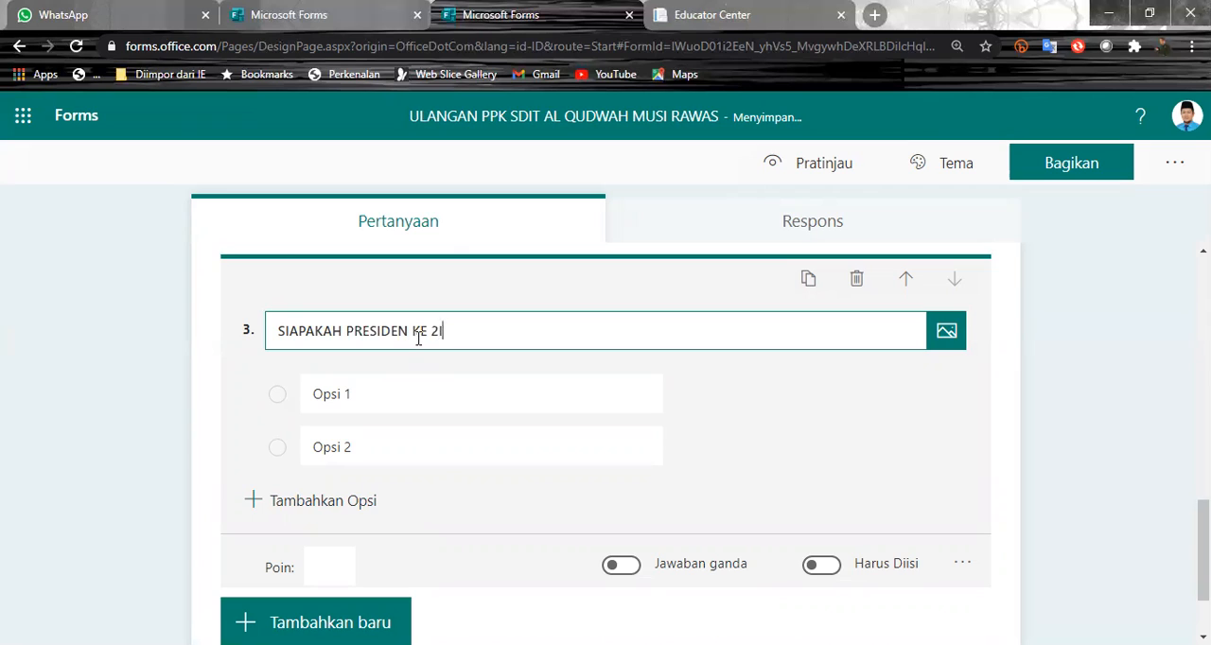
pyautogui.write(' INDONESIA')
# - Fill in four answer options for question 3: "IR. SUKARNO", "SUHARTO", "HABIBI" and "GUSDUR"
pyautogui.click(440, 377)
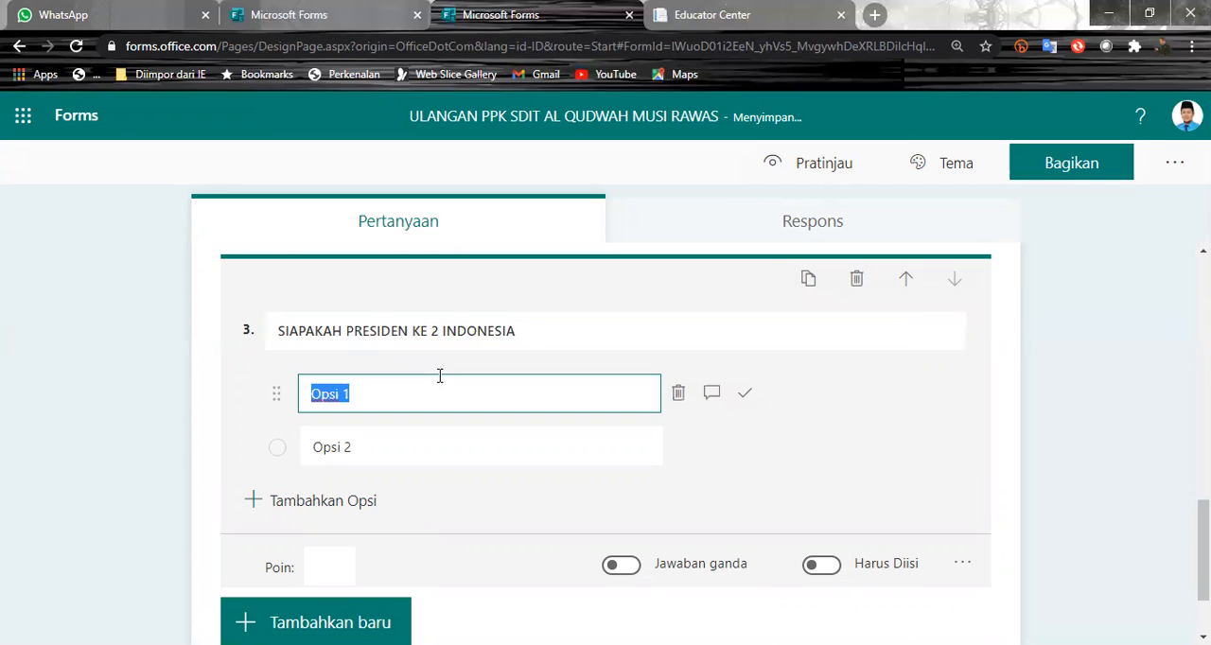
pyautogui.write('IR. SUKARNO')
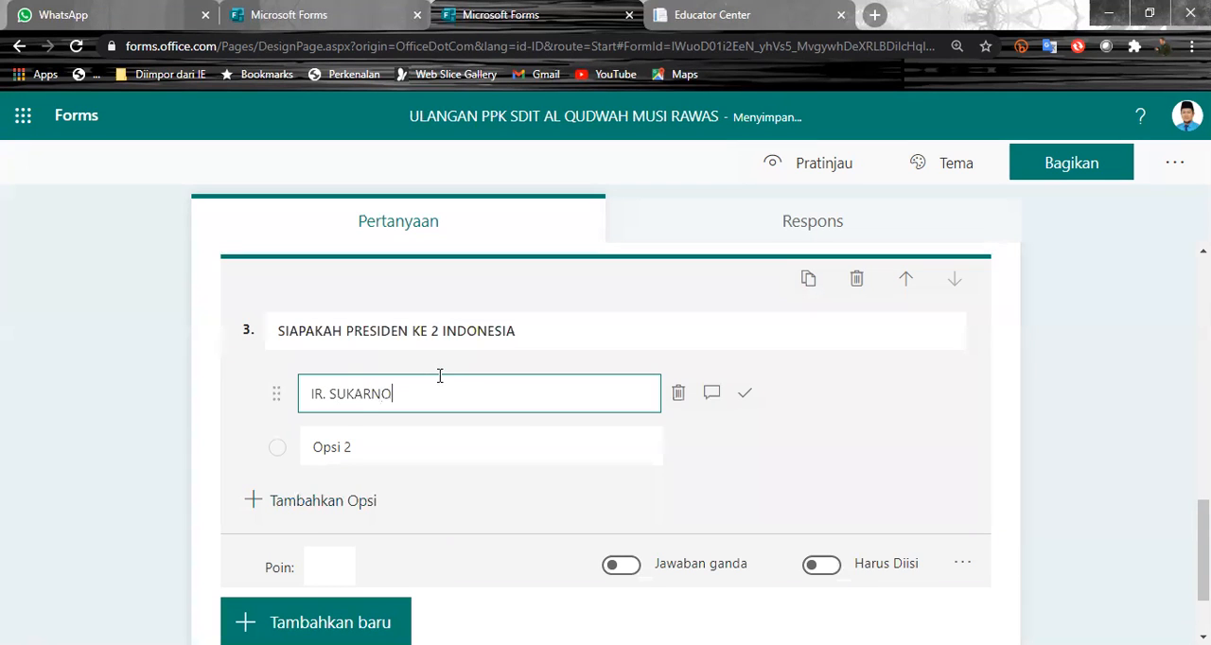
pyautogui.press('Tab')
pyautogui.write('SUHARTO')
pyautogui.press('Return')
pyautogui.write('HABIBI')
pyautogui.press('Return')
pyautogui.write('GUSDUR')
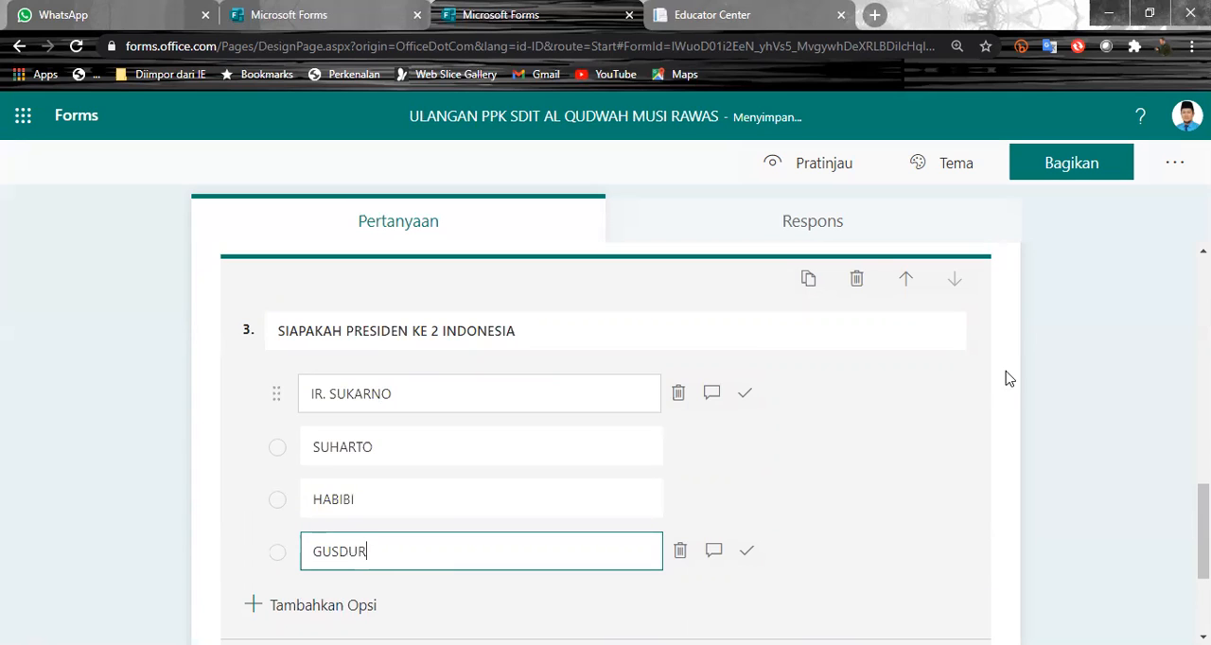
# - Attach the respondent message "TERMAKSIH" to the SUHARTO answer option of question 3
pyautogui.click(999, 394)
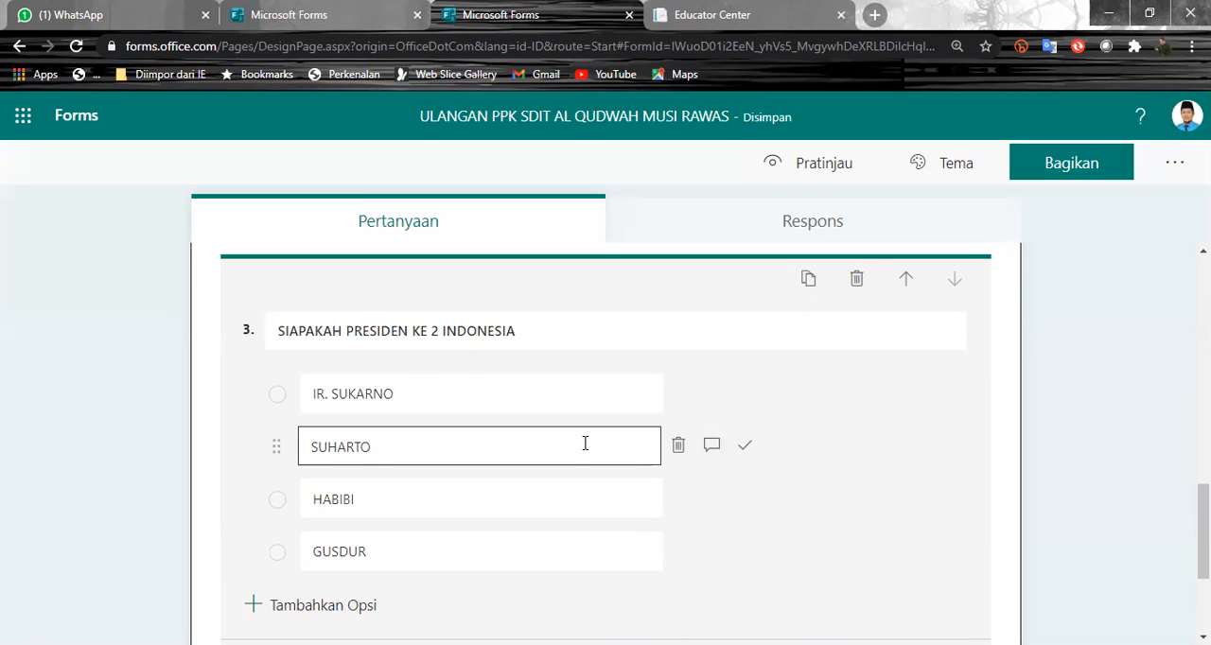
pyautogui.click(716, 447)
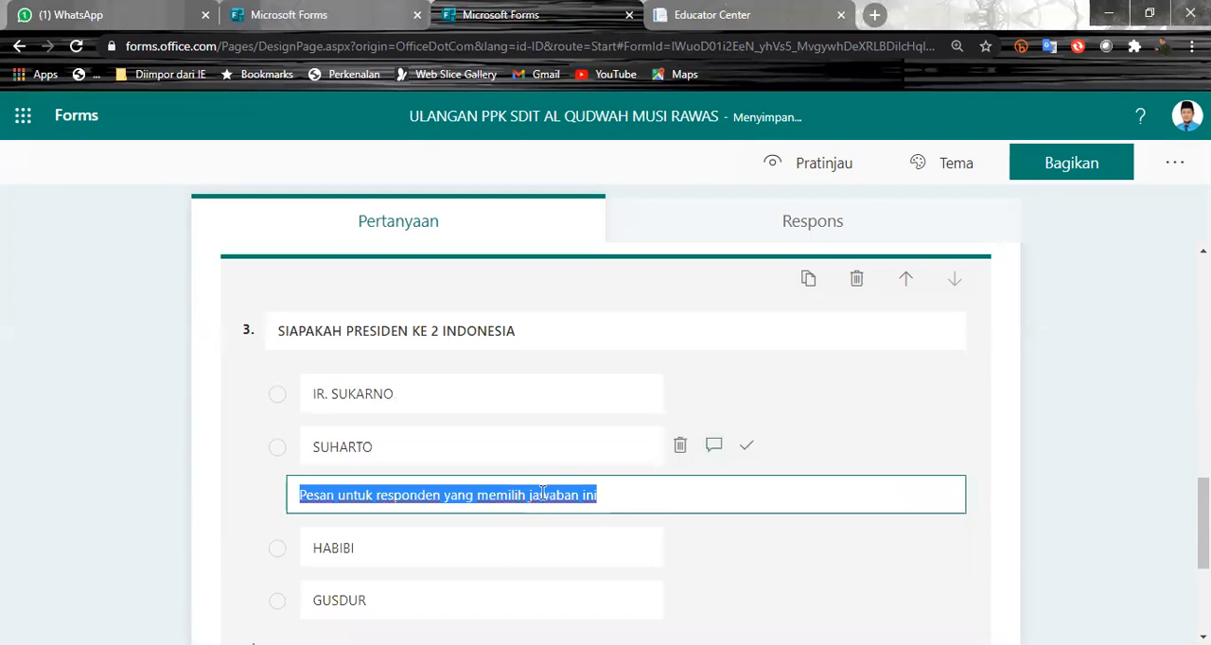
pyautogui.write('T')
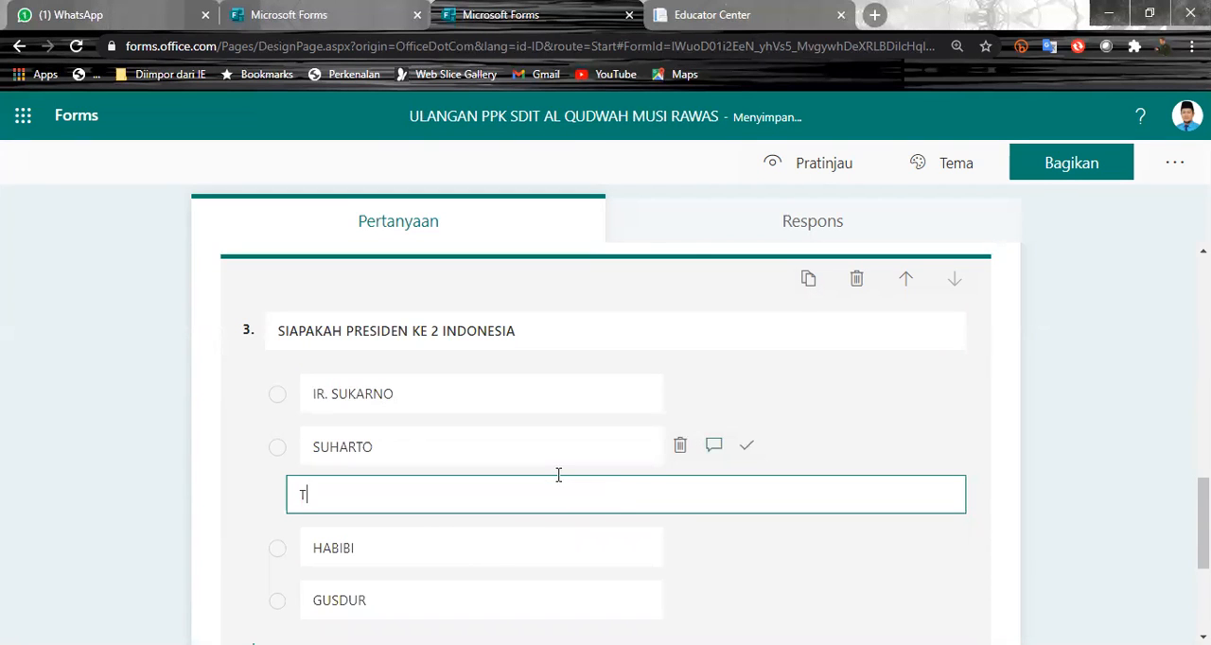
pyautogui.write('ERMAKSIH')
pyautogui.click(1044, 443)
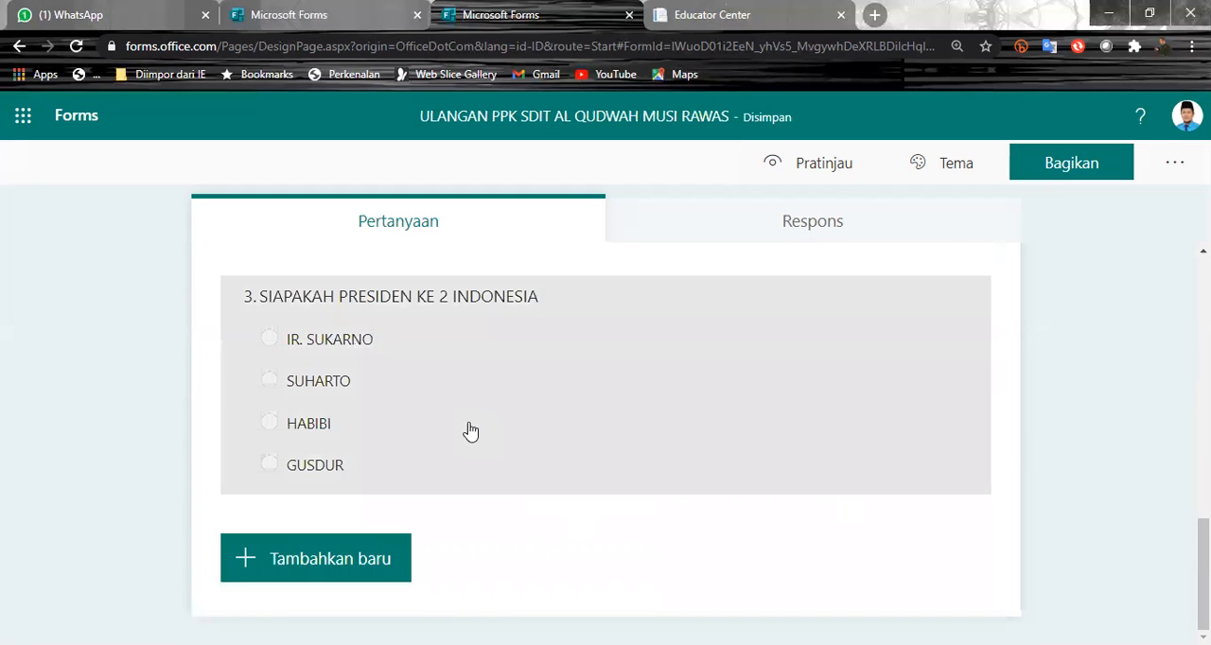
# - Reopen question 3 and clear the respondent message under the SUHARTO option
pyautogui.click(465, 398)
pyautogui.click(480, 478)
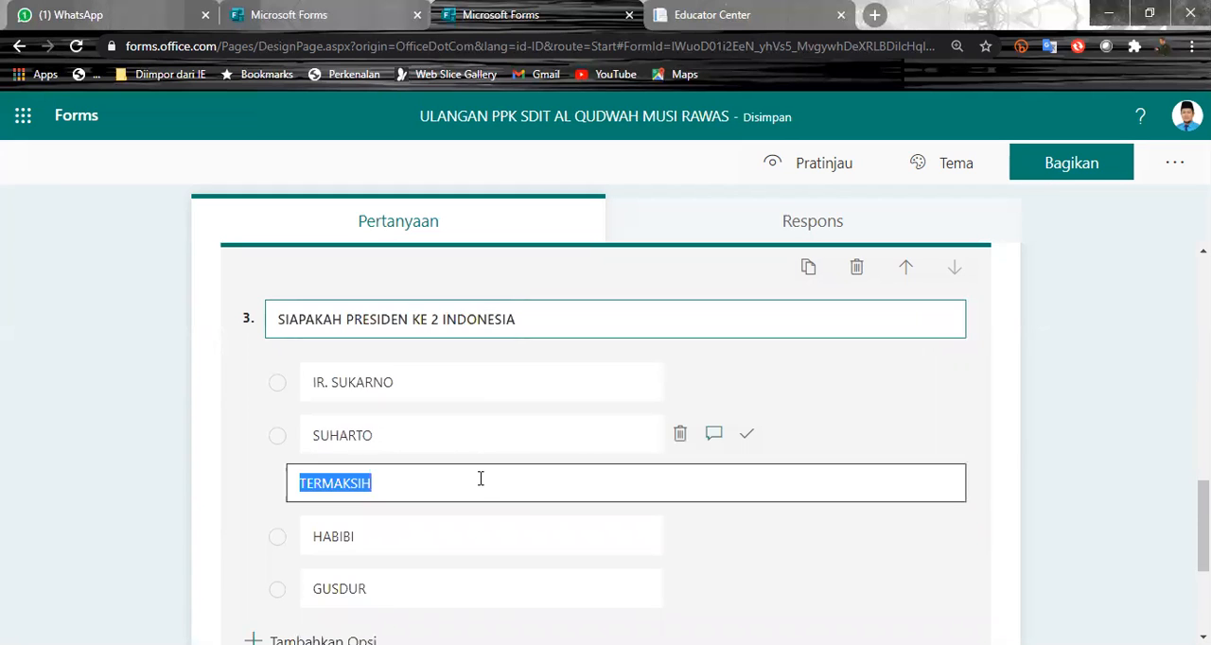
pyautogui.press('BackSpace')
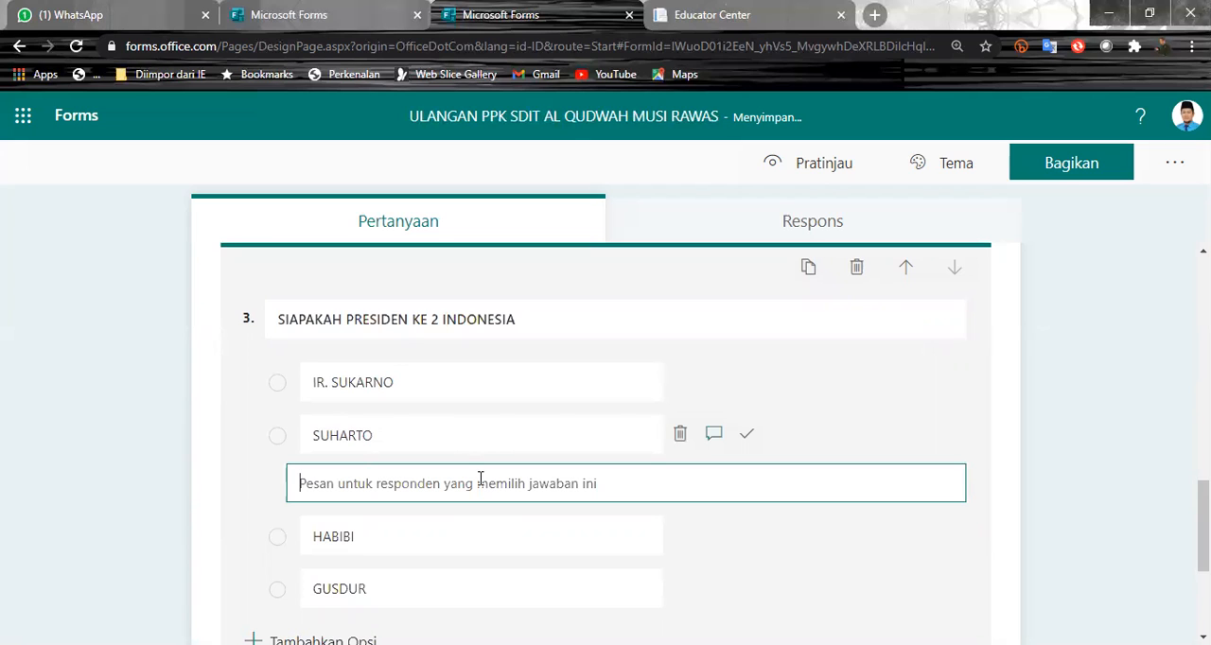
# - Mark SUHARTO as the correct answer to question 3
pyautogui.click(754, 440)
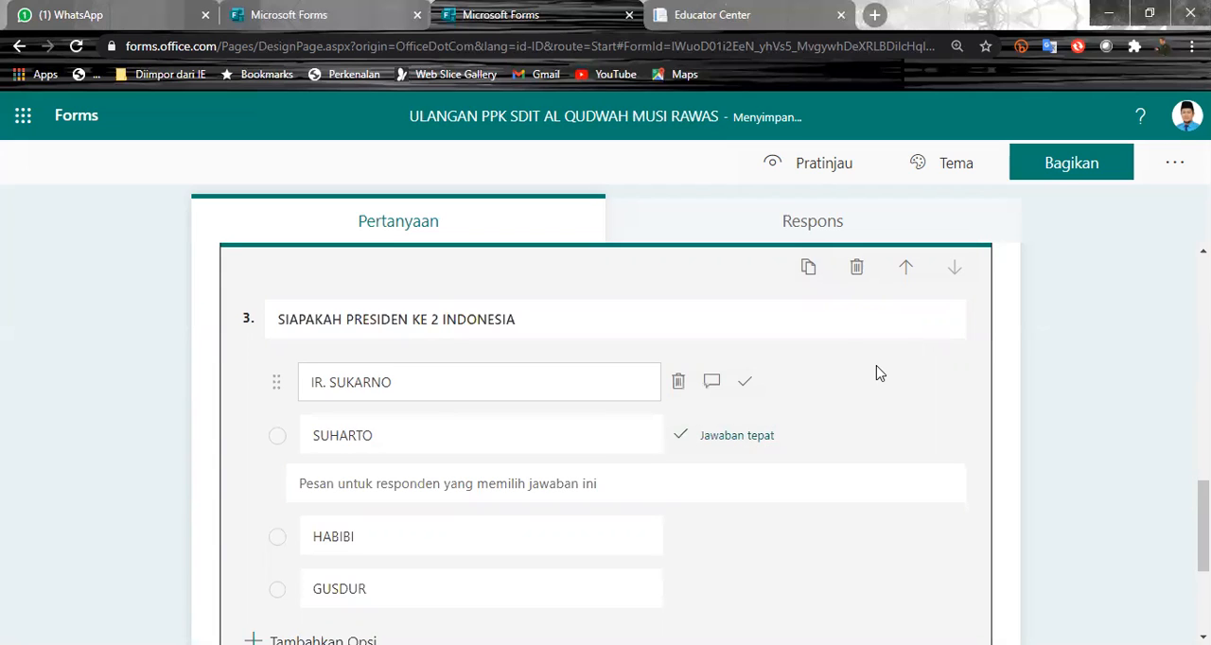
pyautogui.click(522, 484)
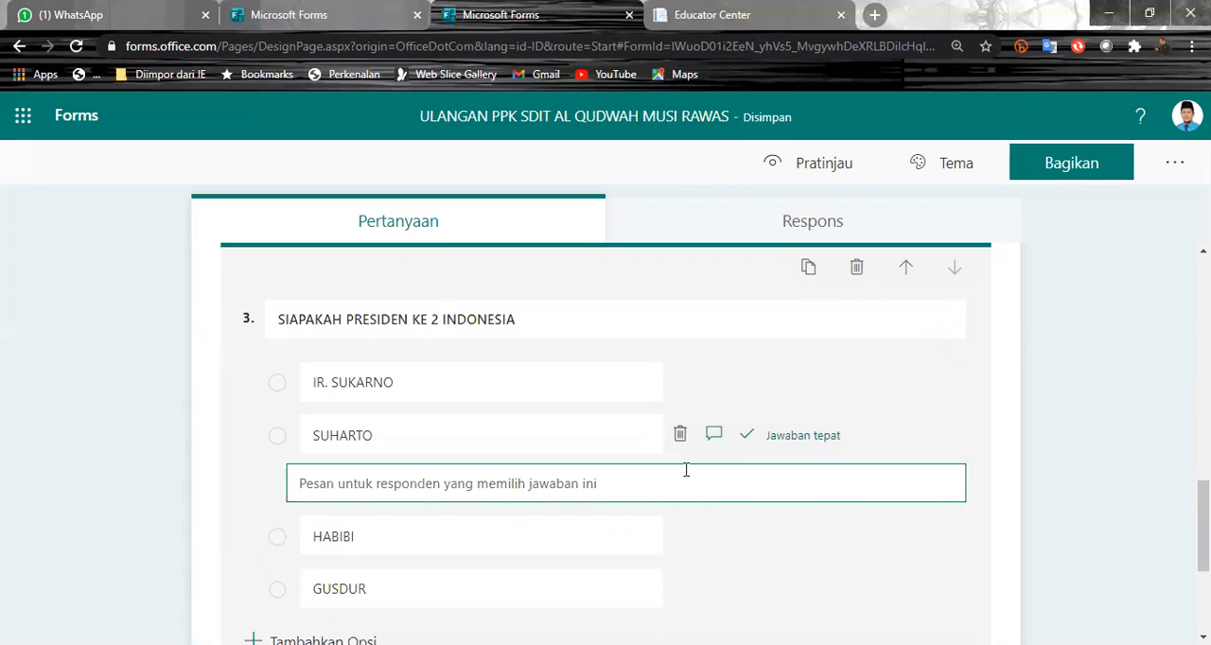
# - Set question 3 to 5 points and make it required
pyautogui.scroll(-3, 397, 495)
pyautogui.click(349, 459)
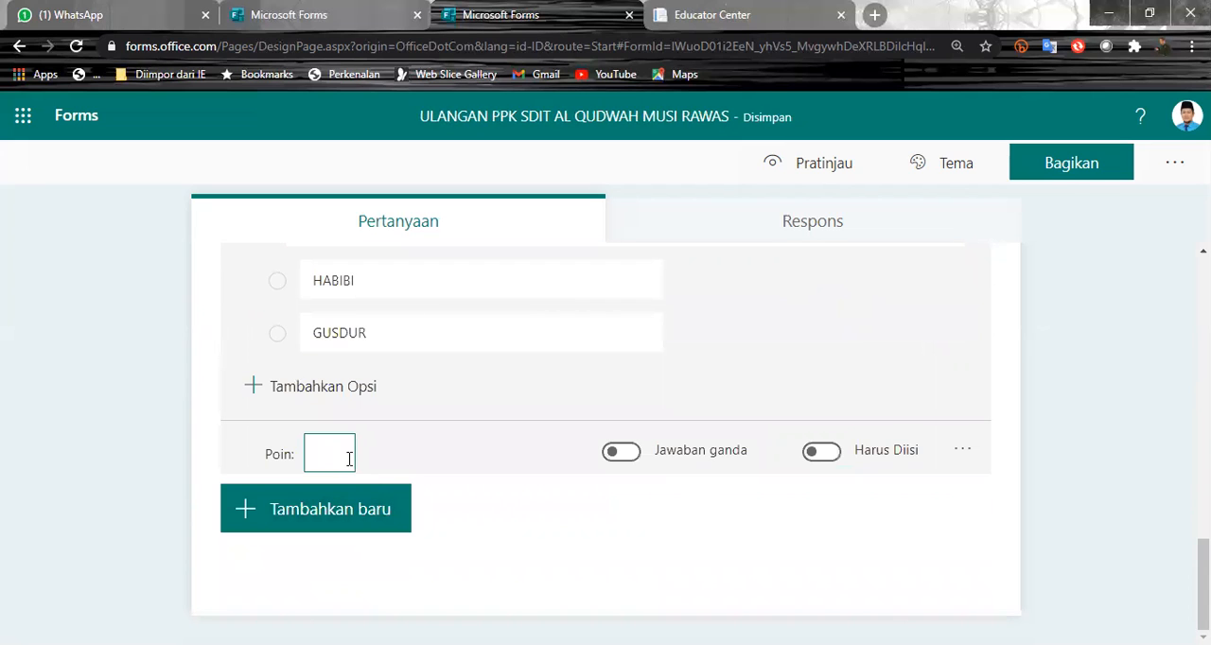
pyautogui.write('5')
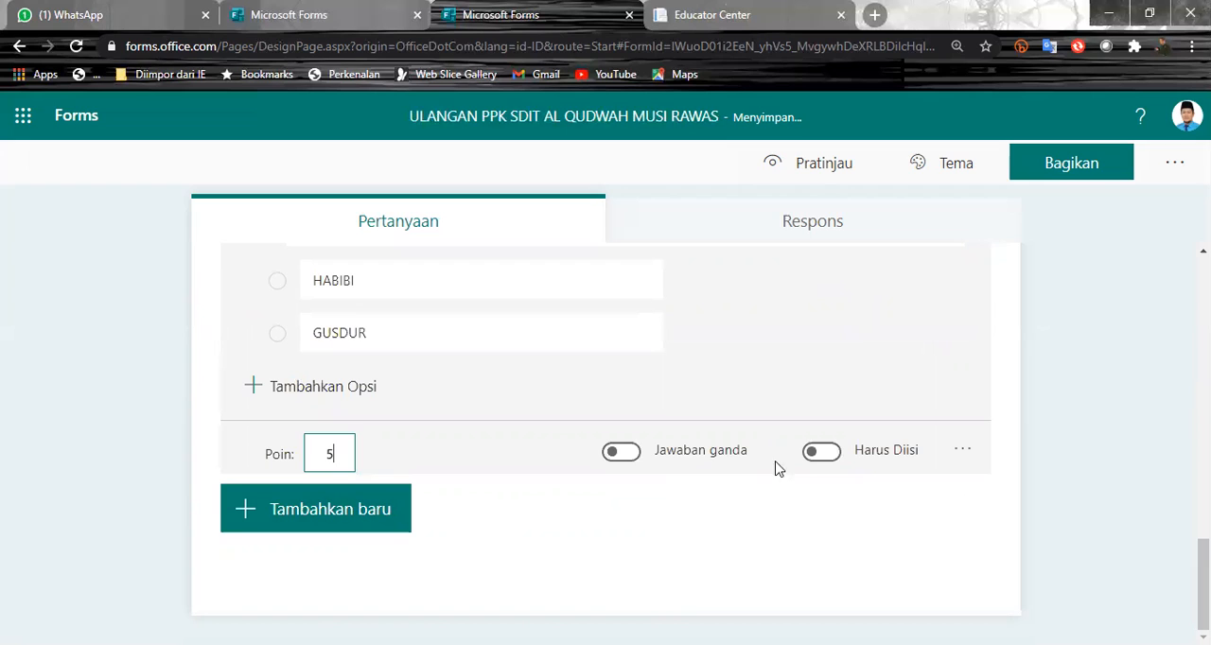
pyautogui.click(829, 461)
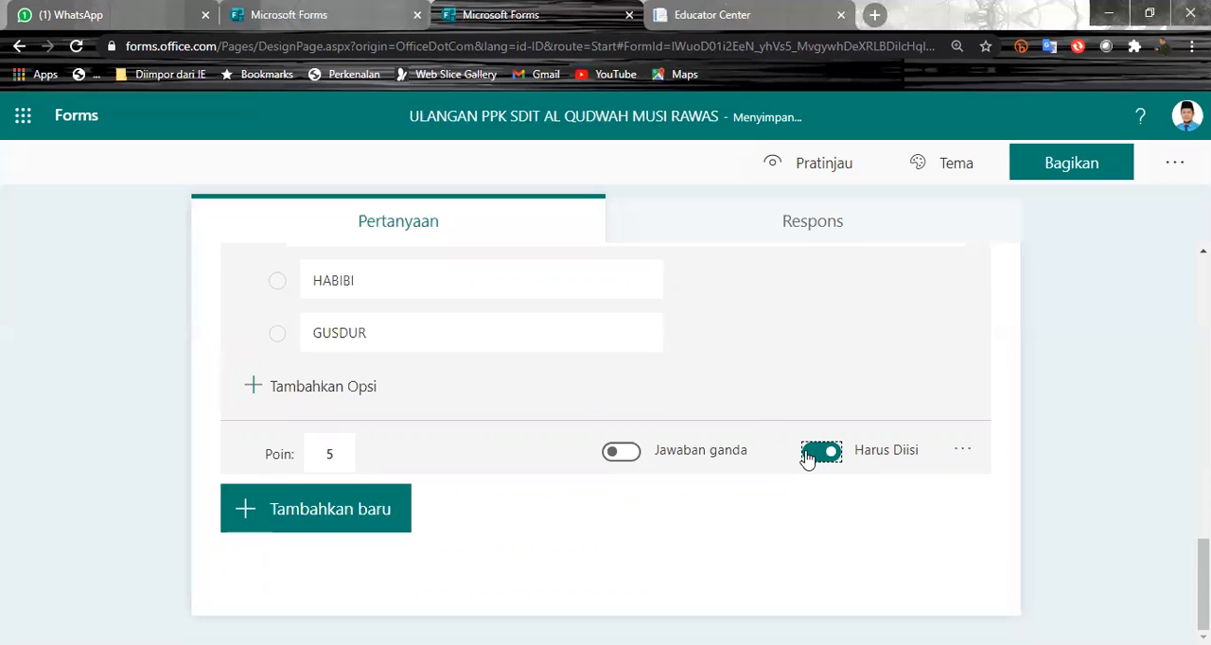
pyautogui.scroll(3, 584, 419)
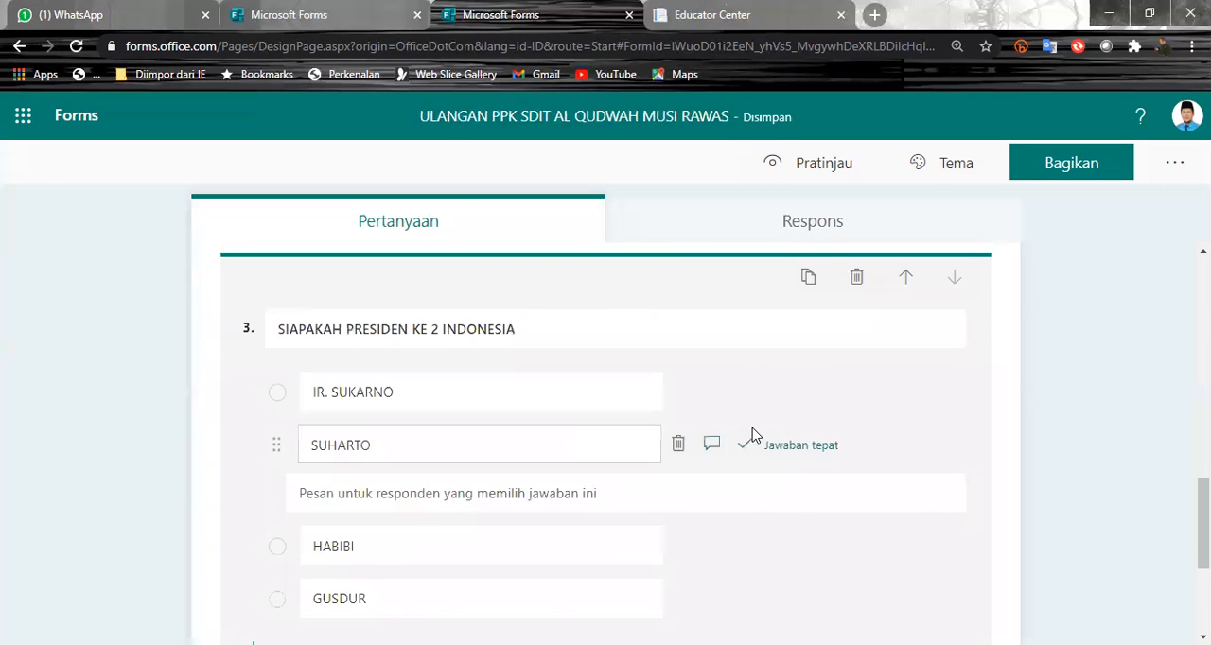
pyautogui.scroll(-3, 738, 487)
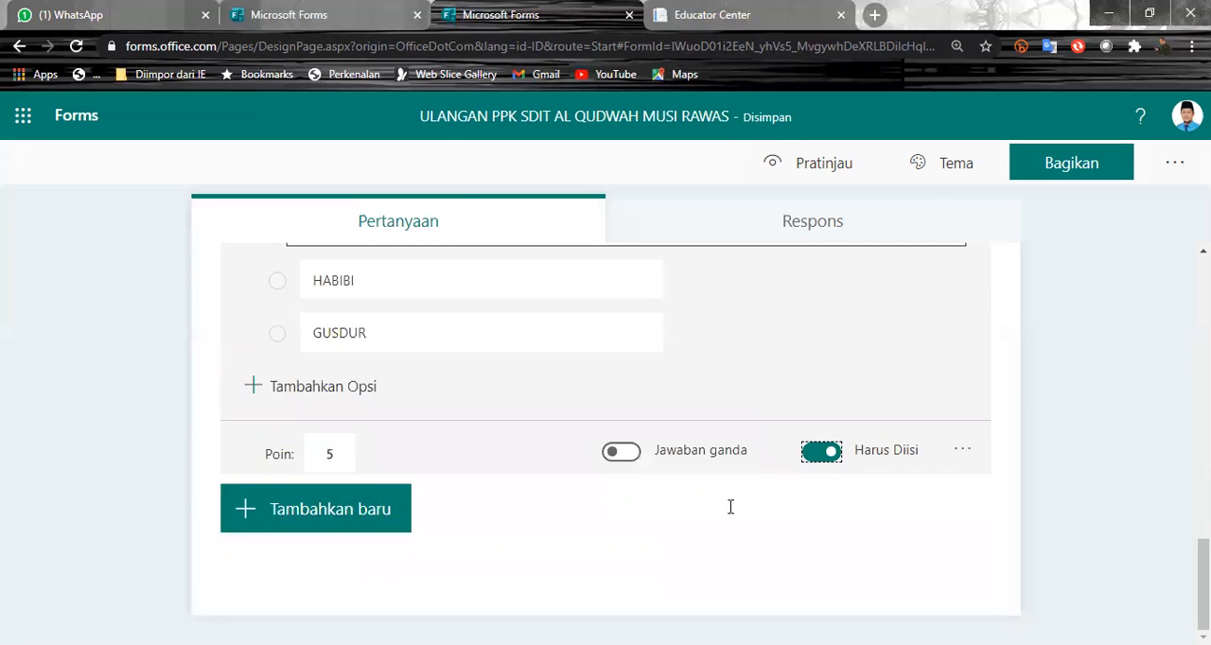
pyautogui.scroll(3, 715, 475)
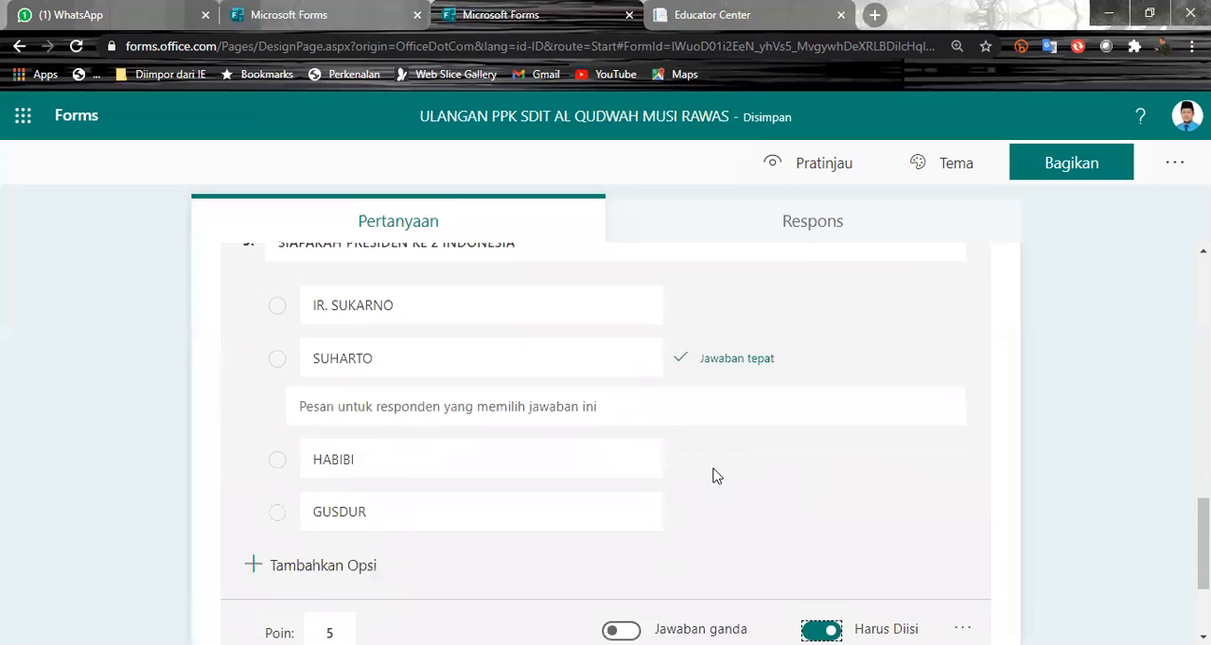
# - Add a text question after question 3 with the text "JELASAKAN PROSES PEMBUATAN TEKS PROKLAMASI"
pyautogui.scroll(-3, 714, 470)
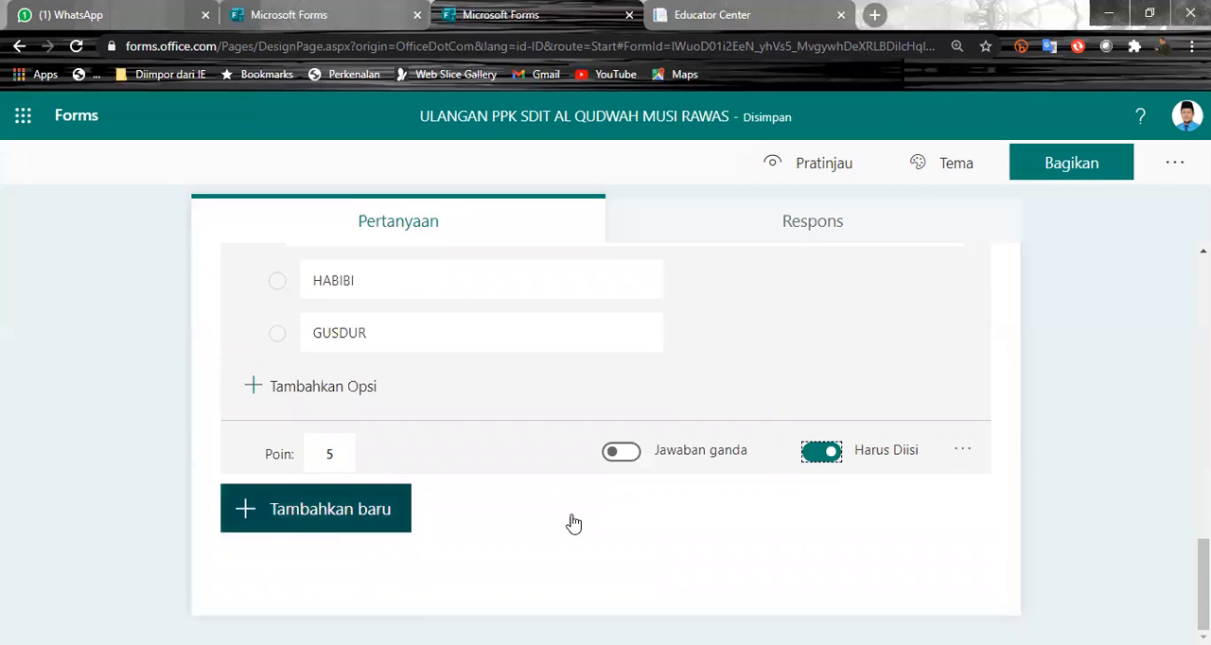
pyautogui.click(316, 524)
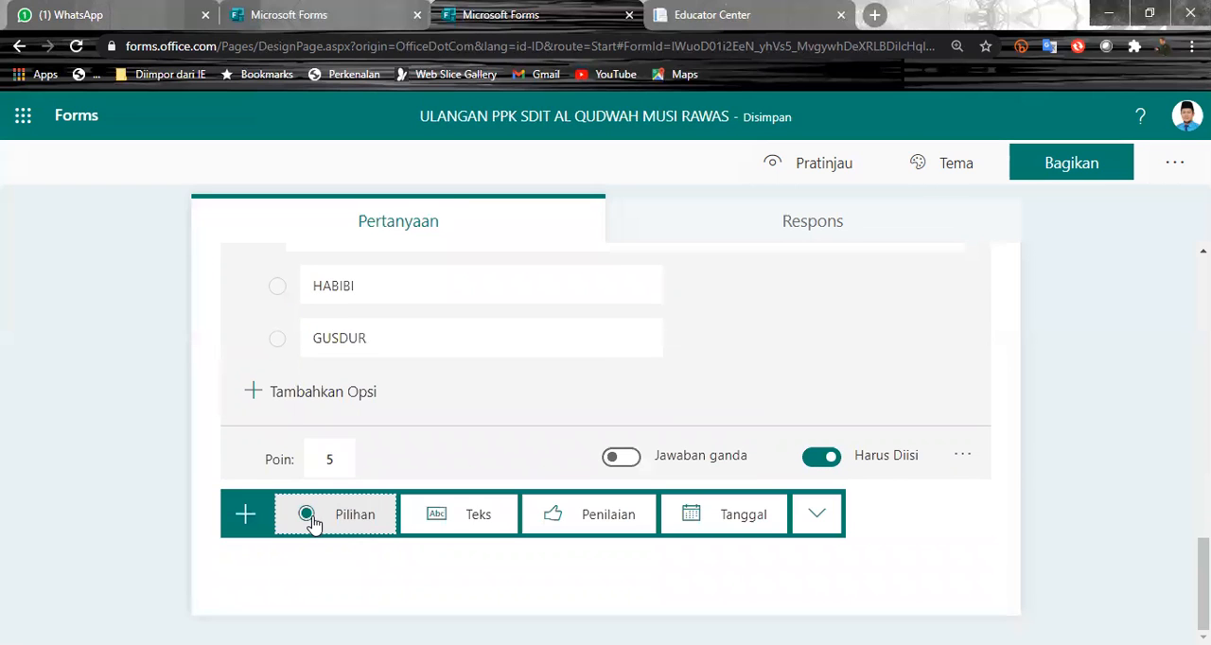
pyautogui.click(465, 519)
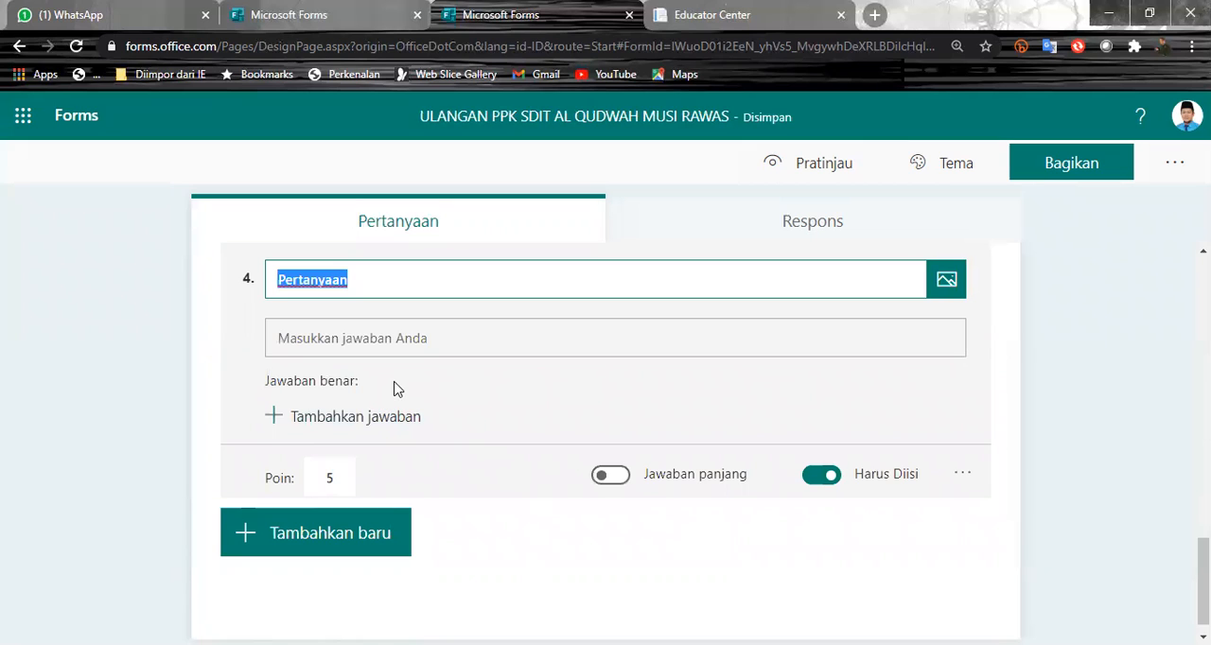
pyautogui.write('JEL')
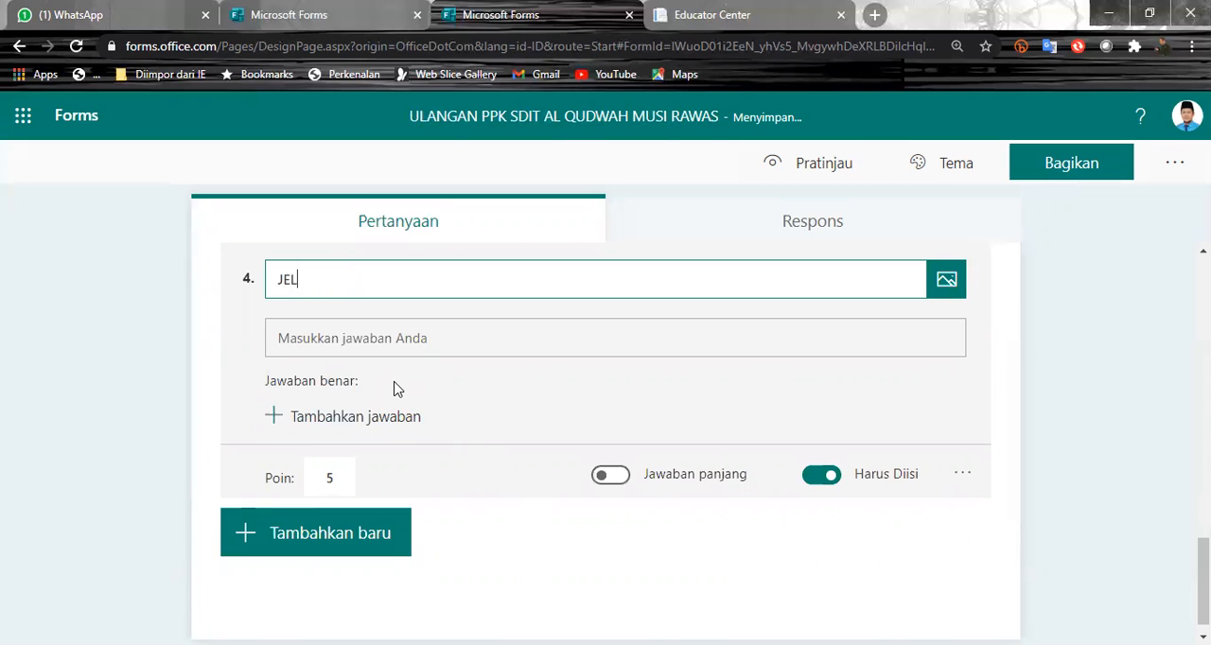
pyautogui.write('ASAKAN PROSES')
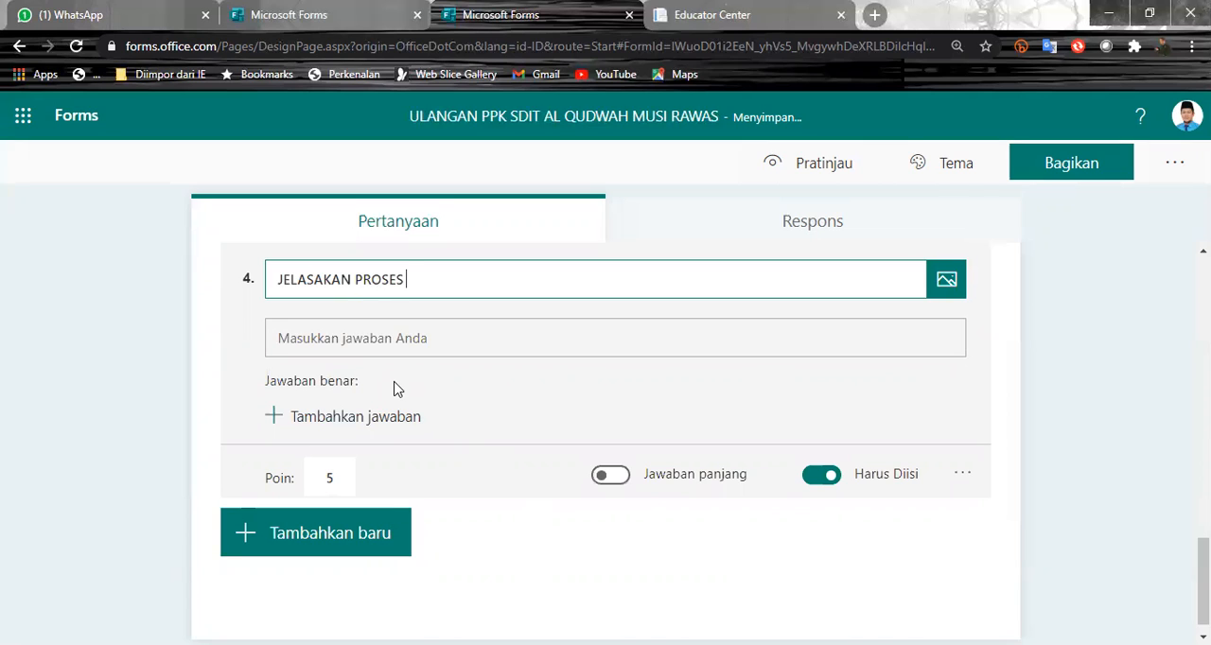
pyautogui.write('PEMBUATAN TEKS PROKLASMASI')
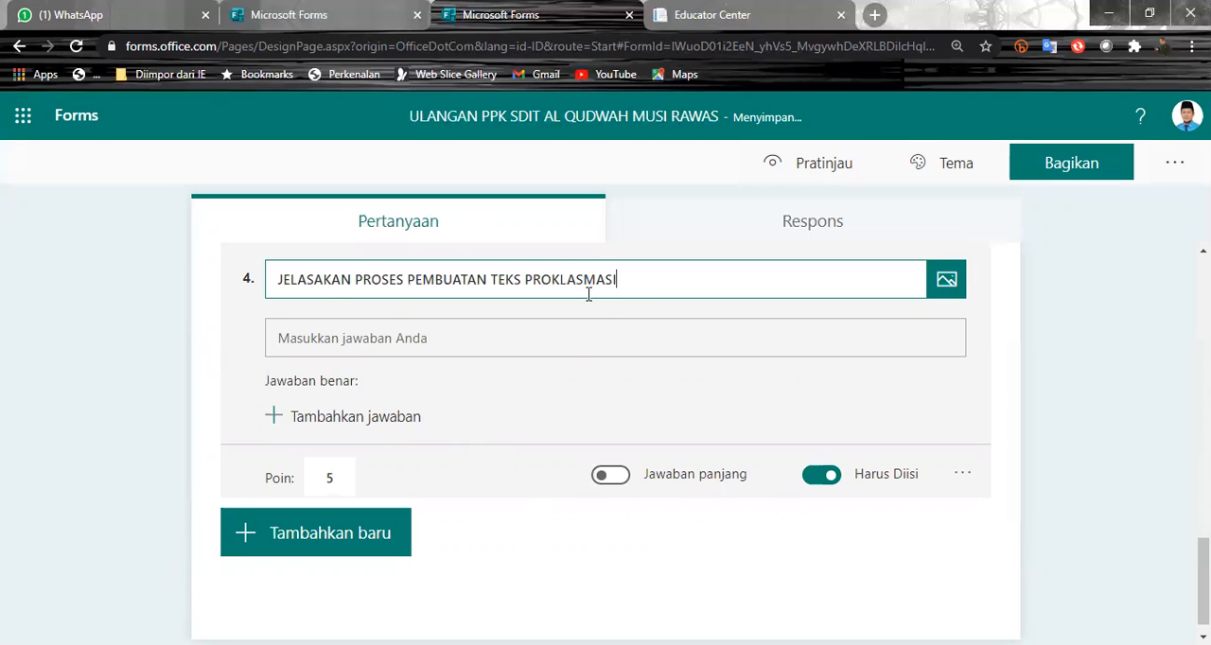
pyautogui.click(585, 280)
pyautogui.press('BackSpace')
pyautogui.click(589, 351)
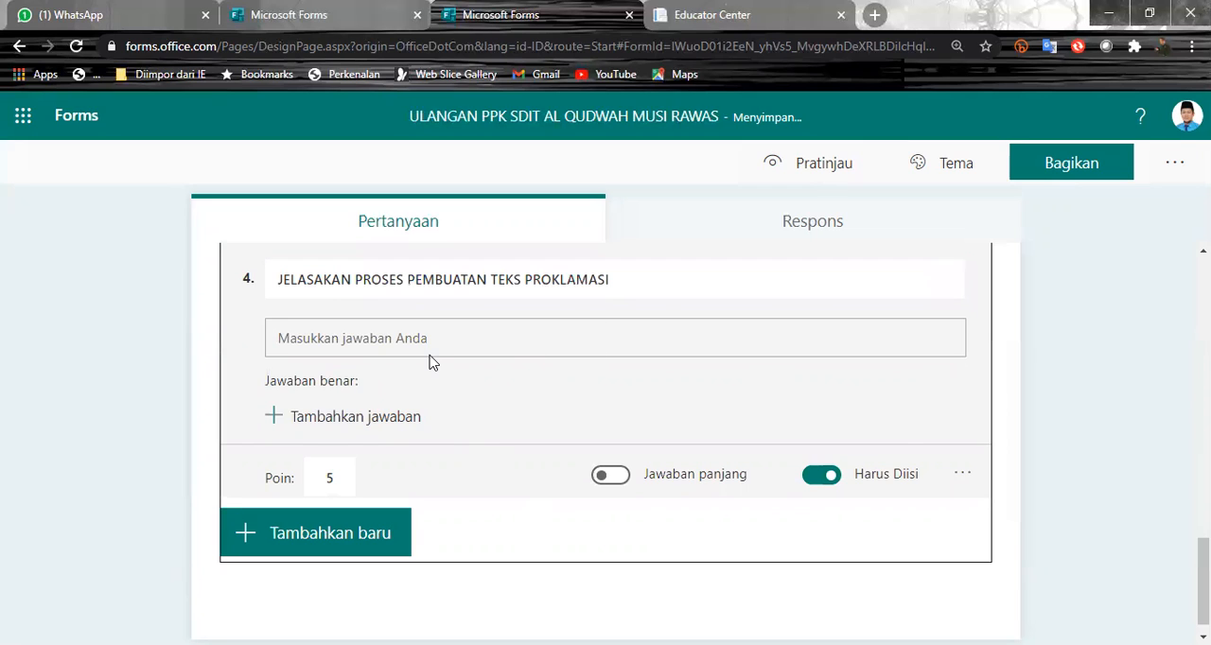
pyautogui.click(340, 476)
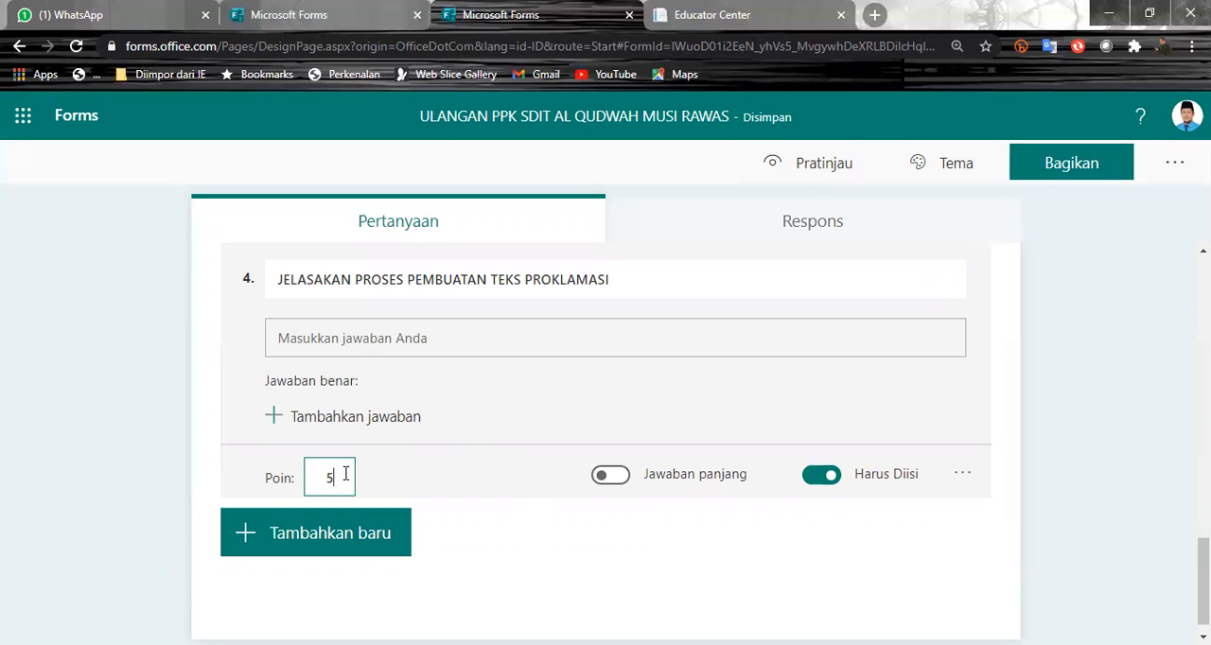
pyautogui.click(326, 419)
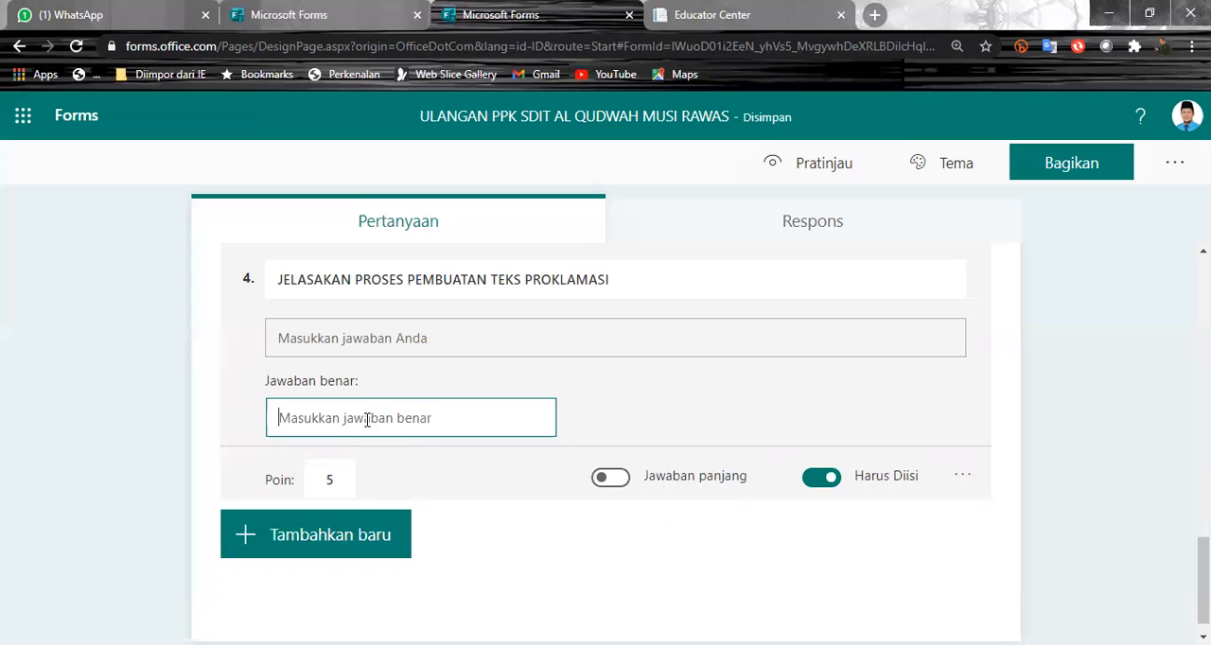
pyautogui.click(672, 400)
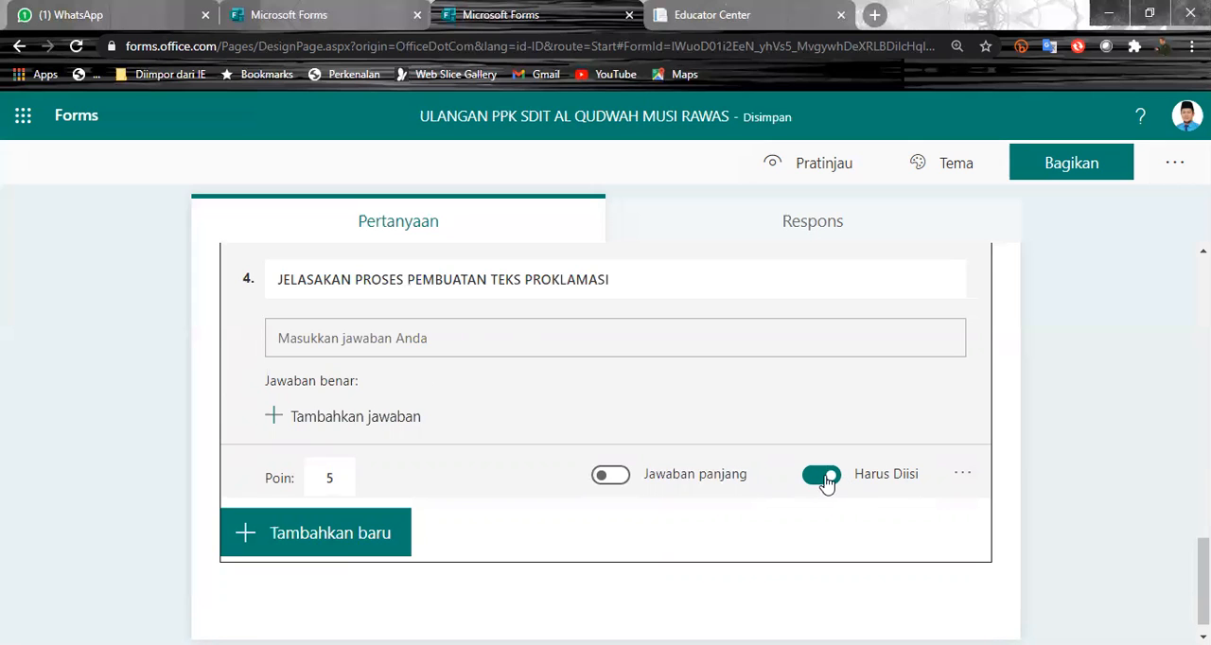
# - Add a rating question after question 4 and set its rating symbol to Nomor
pyautogui.scroll(-1, 521, 500)
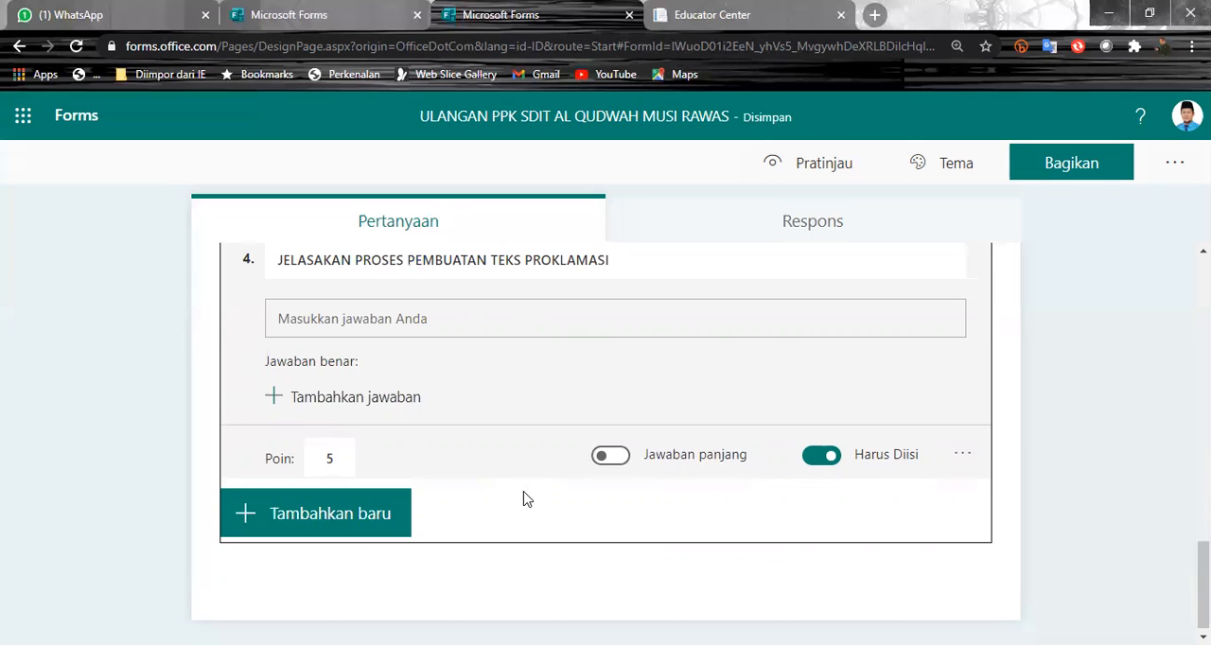
pyautogui.click(377, 516)
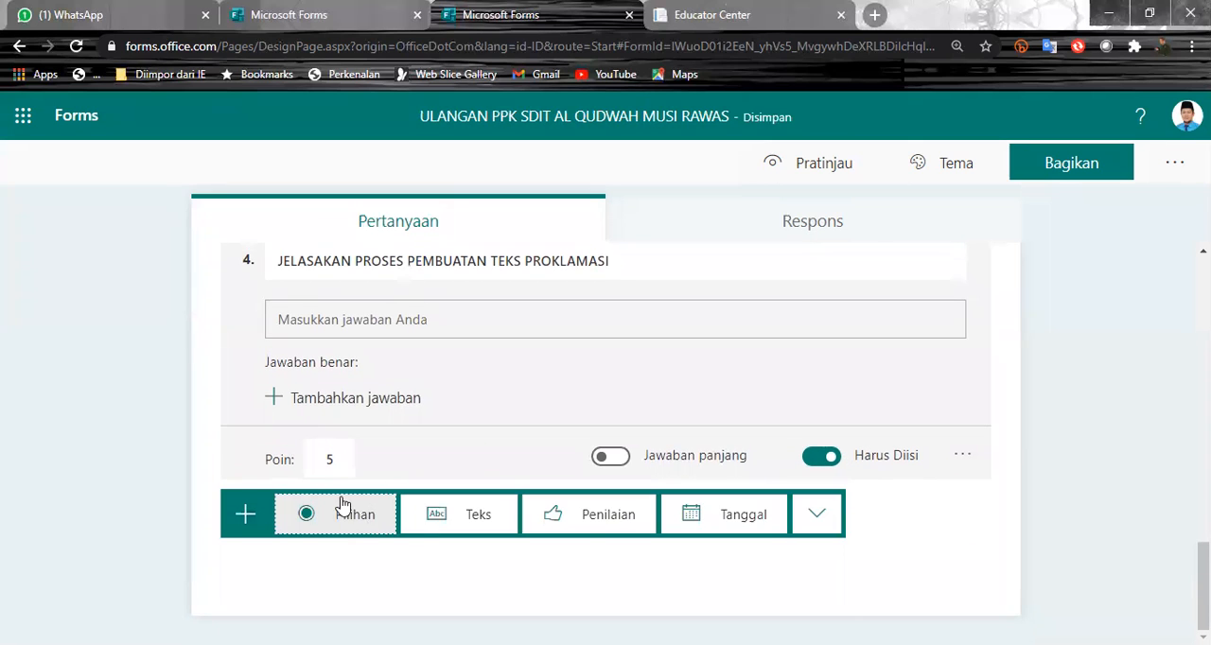
pyautogui.click(600, 526)
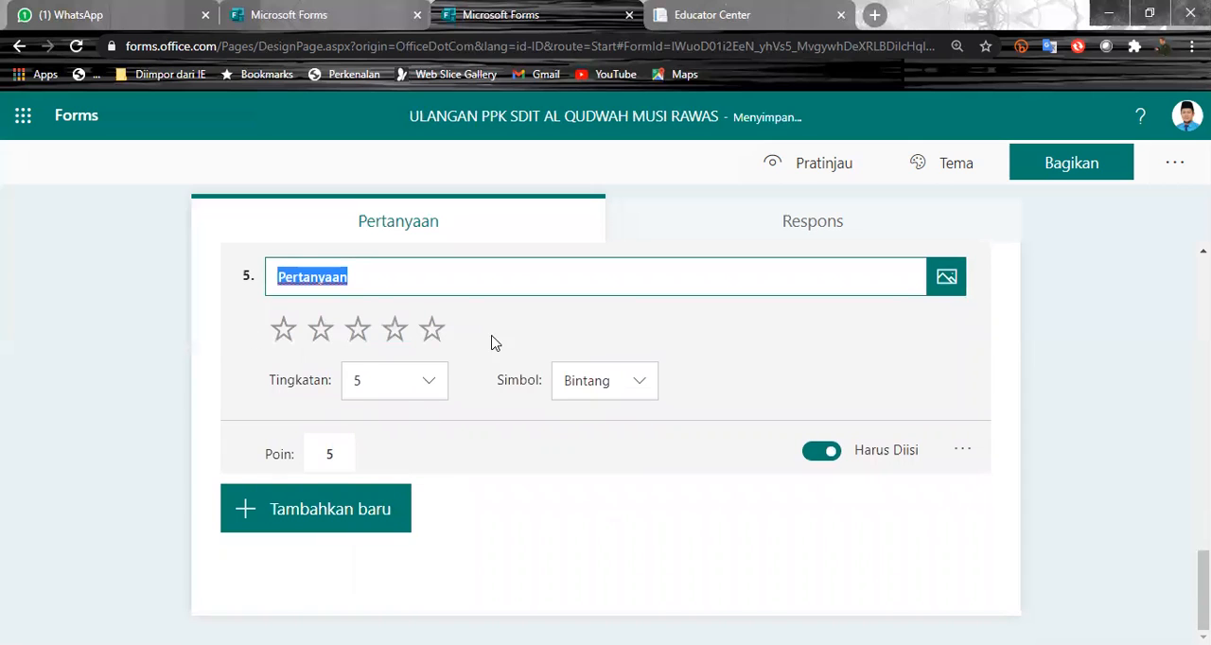
pyautogui.click(639, 382)
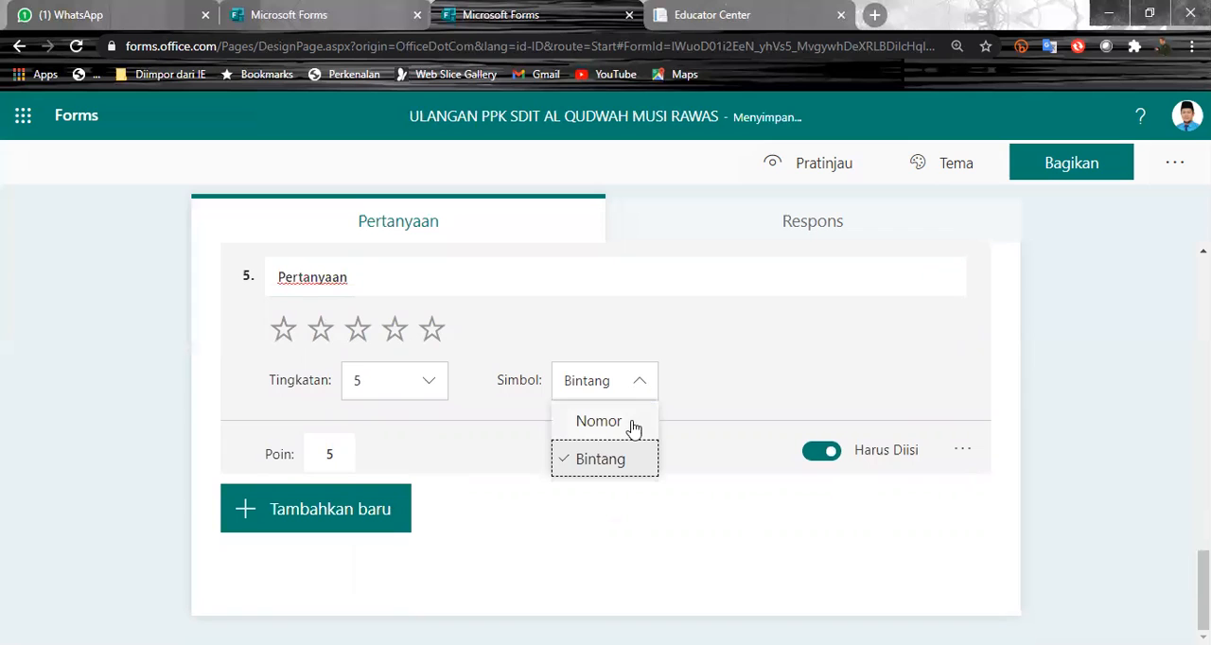
pyautogui.click(625, 423)
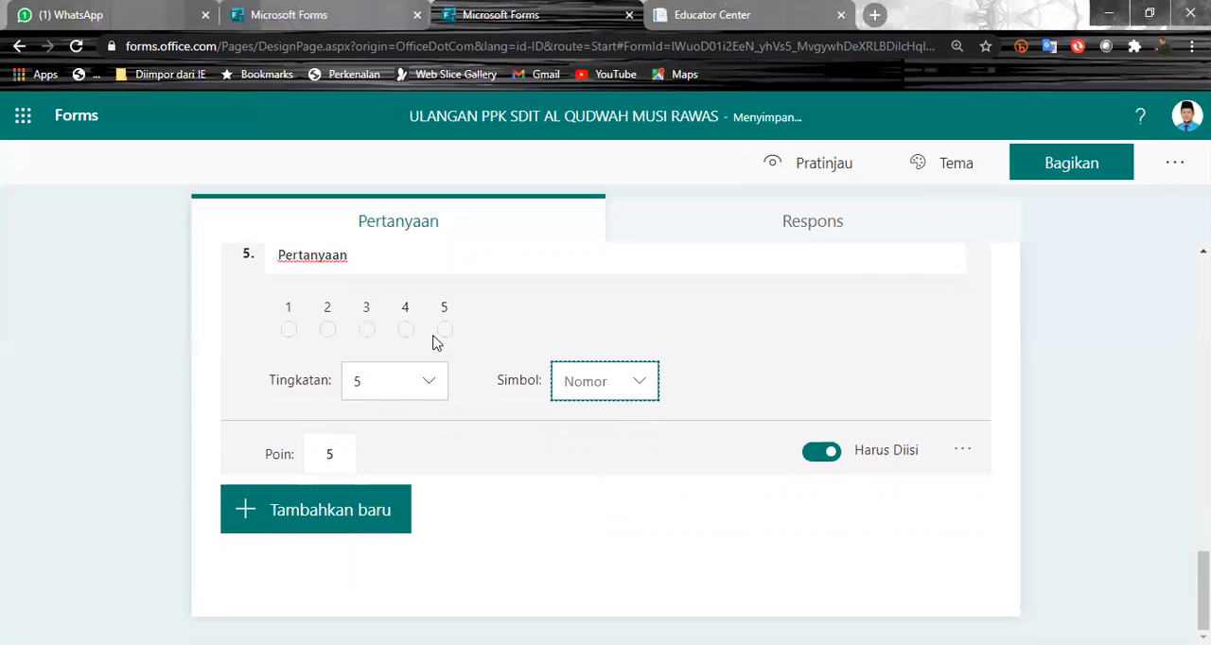
# - Title the rating question "SEPERAPA BERSIHKAN KELAS 5"
pyautogui.click(478, 349)
pyautogui.click(448, 349)
pyautogui.press('BackSpace')
pyautogui.press('BackSpace')
pyautogui.press('BackSpace')
pyautogui.press('BackSpace')
pyautogui.press('BackSpace')
pyautogui.press('BackSpace')
pyautogui.press('BackSpace')
pyautogui.press('BackSpace')
pyautogui.press('BackSpace')
pyautogui.press('BackSpace')
pyautogui.write('SEPERA')
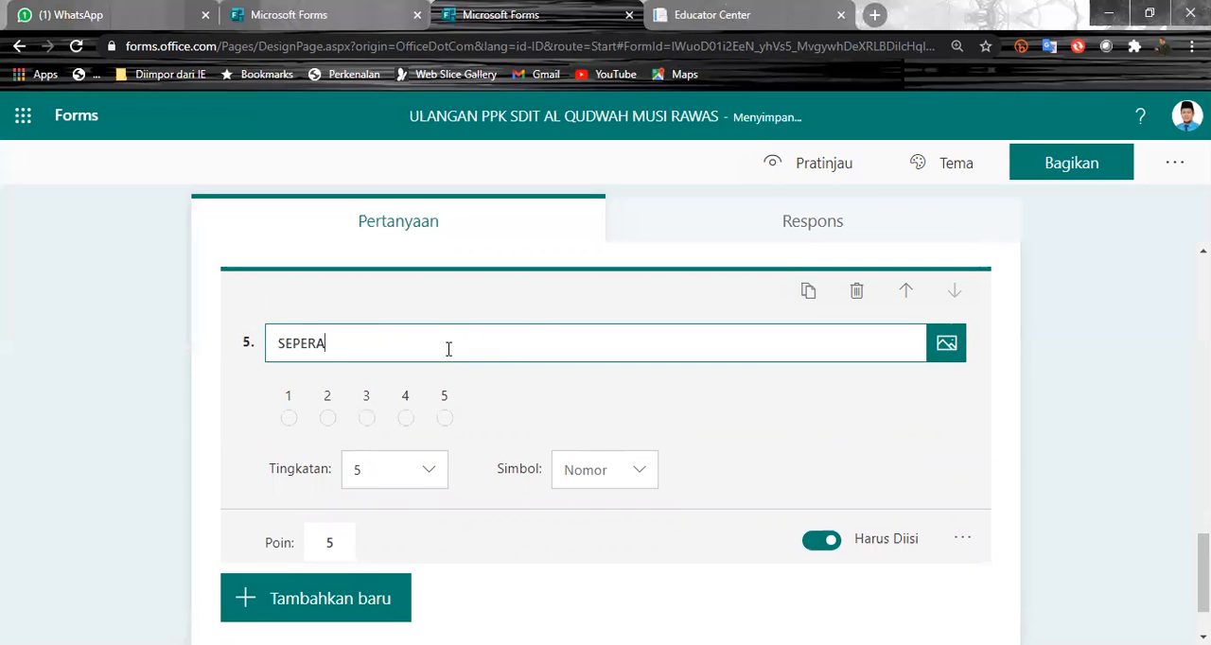
pyautogui.write('PA BERSHKAN KELAS 5')
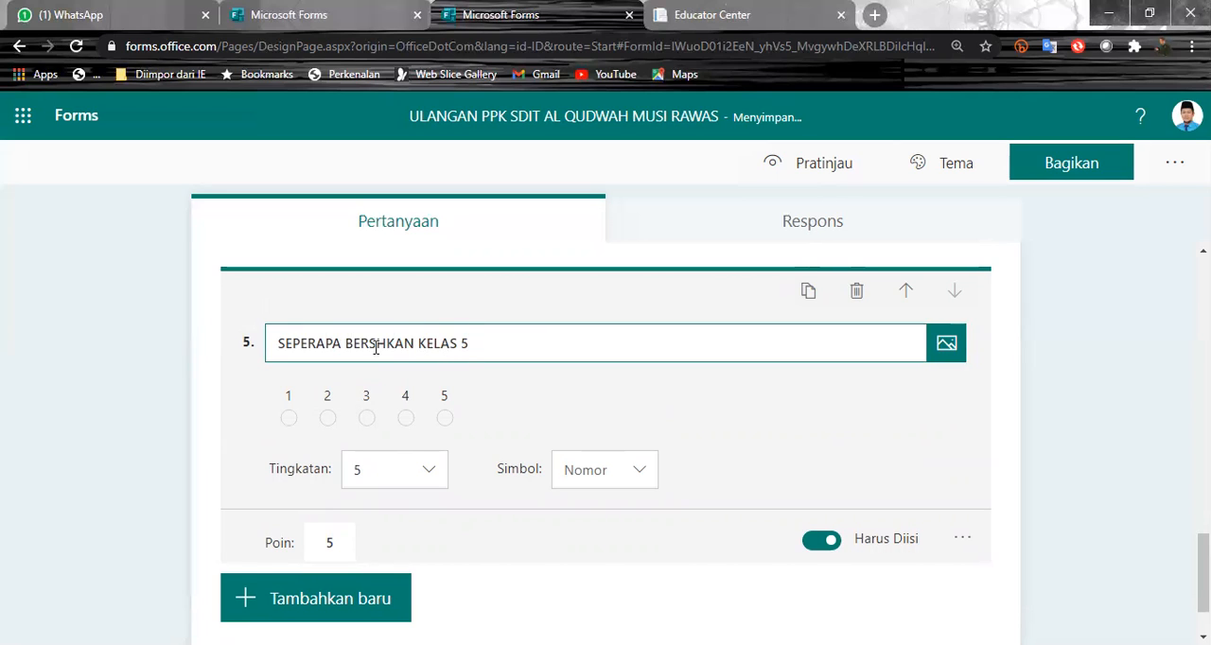
pyautogui.write('I')
pyautogui.click(655, 397)
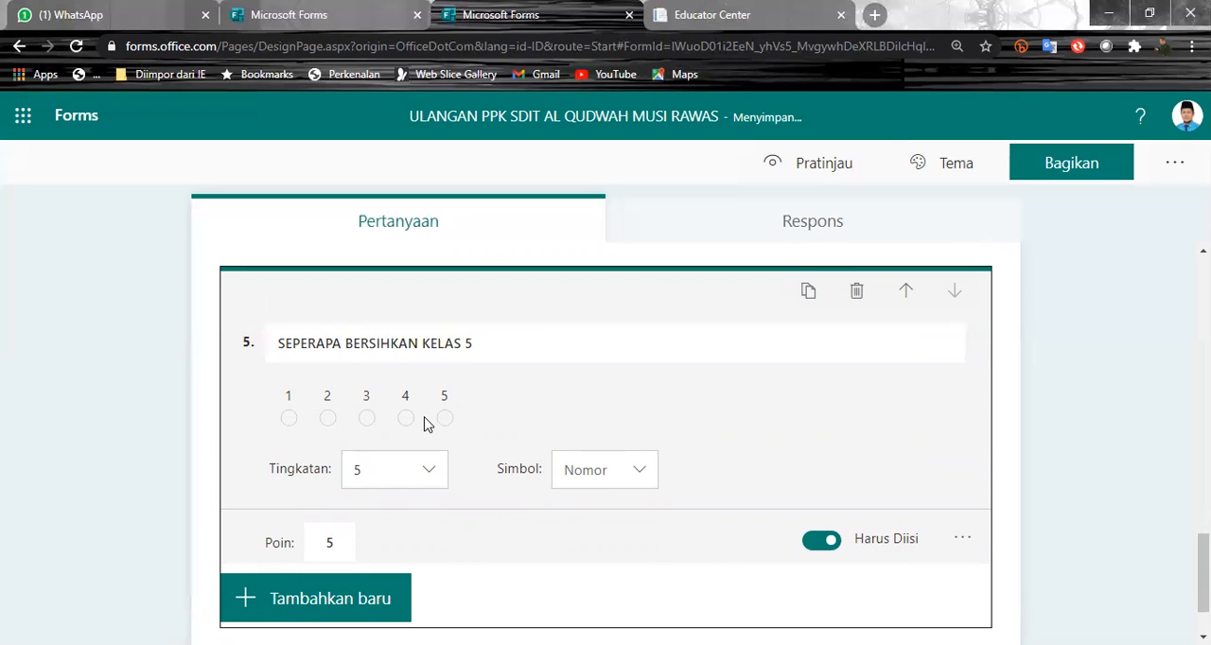
# - Try the Bintang symbol on rating question 5 and switch it back to Nomor
pyautogui.click(636, 481)
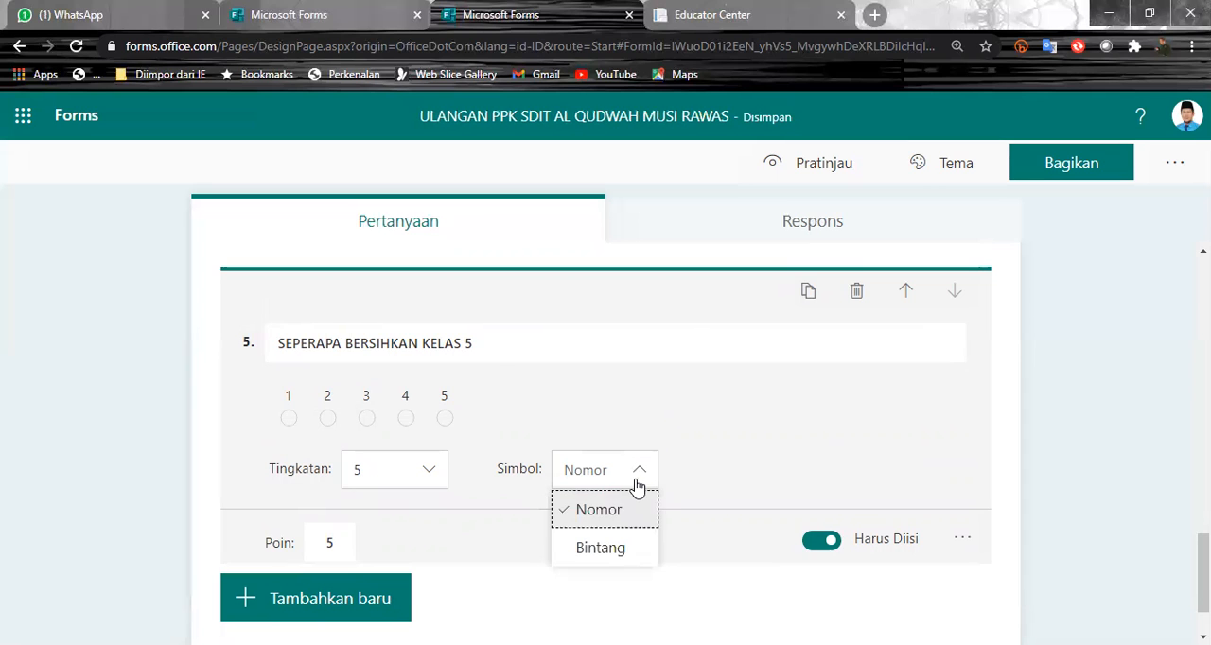
pyautogui.click(628, 547)
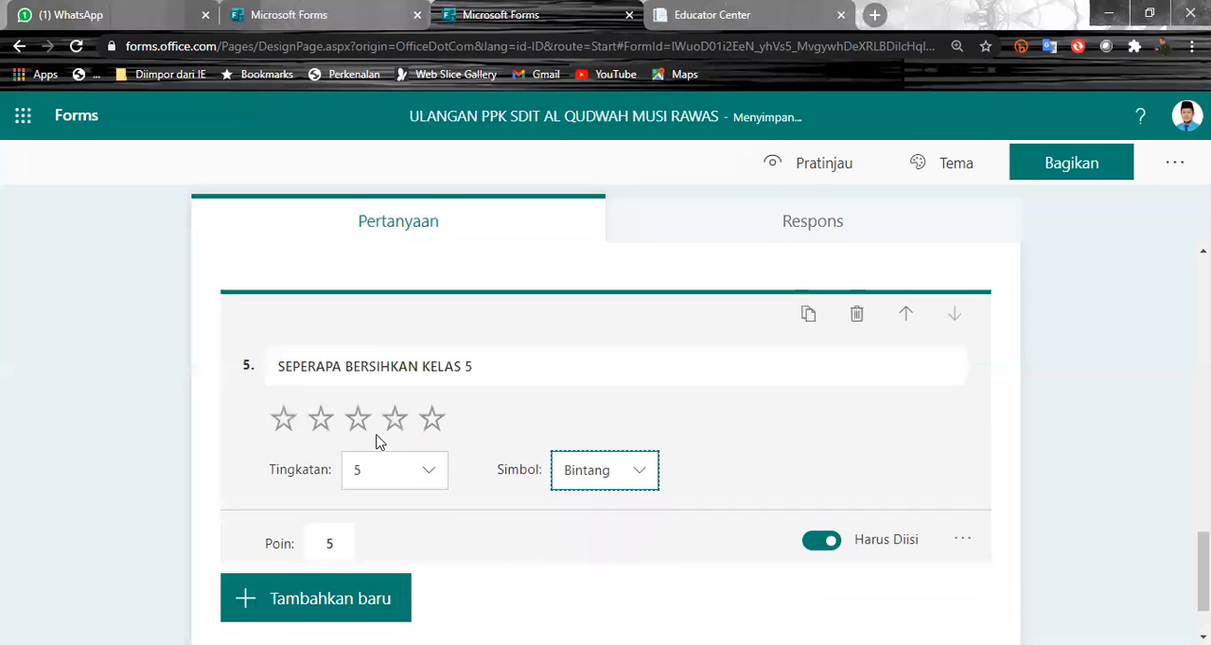
pyautogui.click(649, 474)
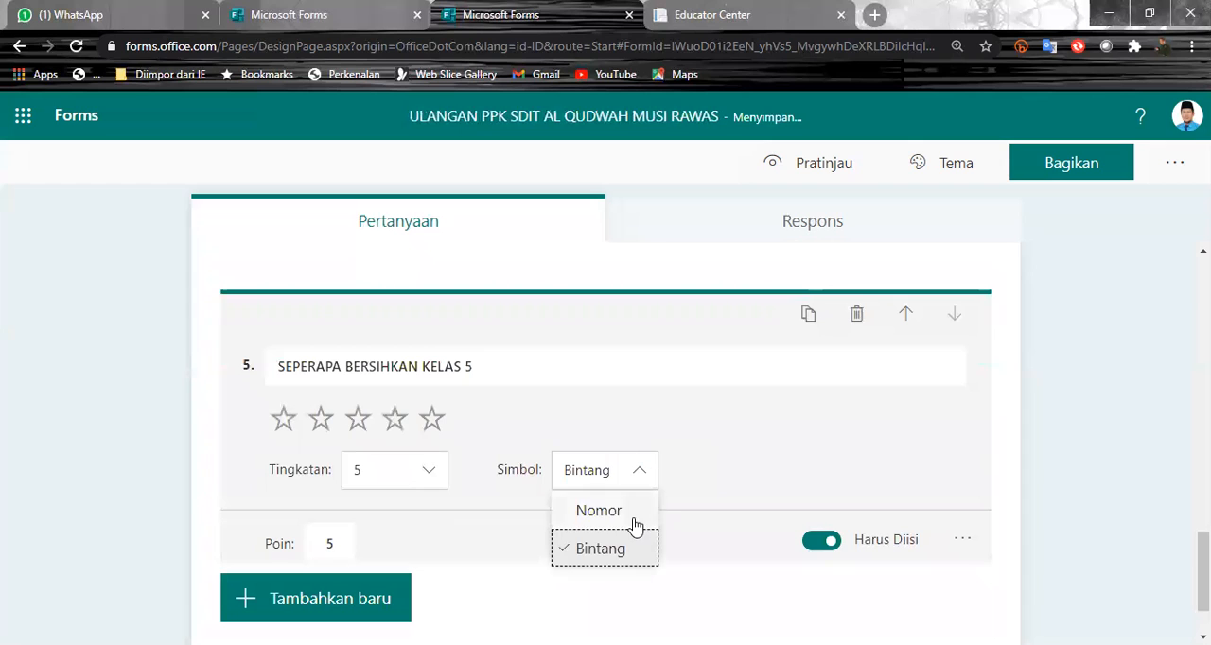
pyautogui.click(576, 500)
# - Set the number of levels for rating question 5 to 9
pyautogui.click(441, 480)
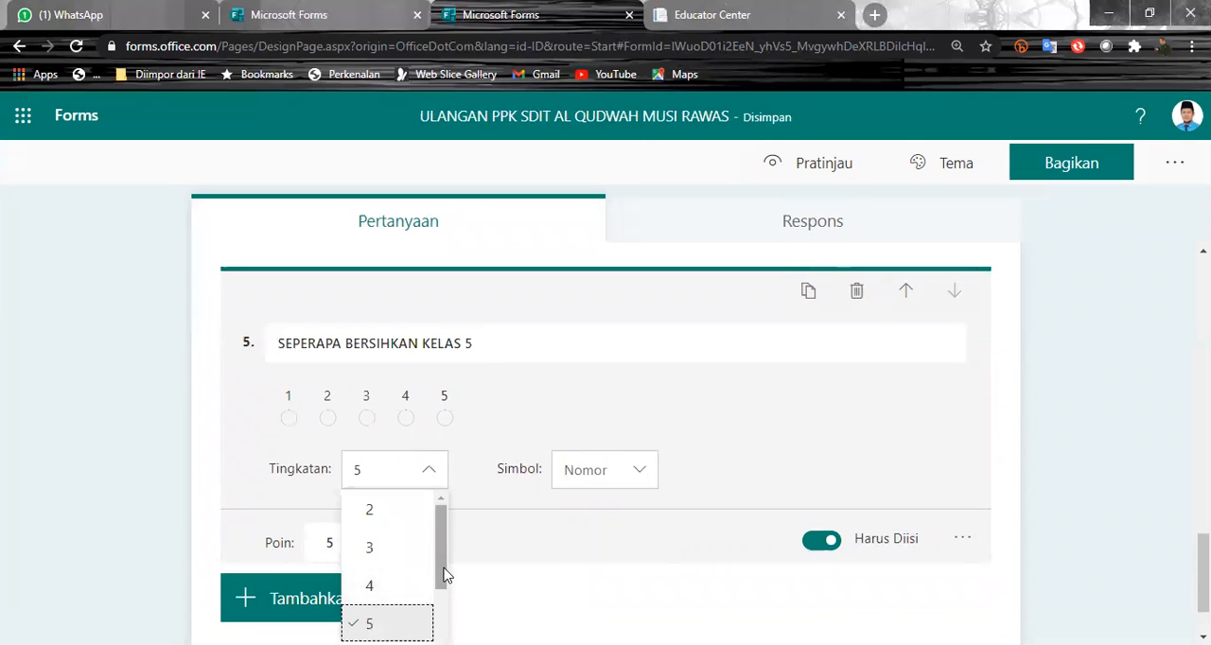
pyautogui.scroll(-2, 444, 576)
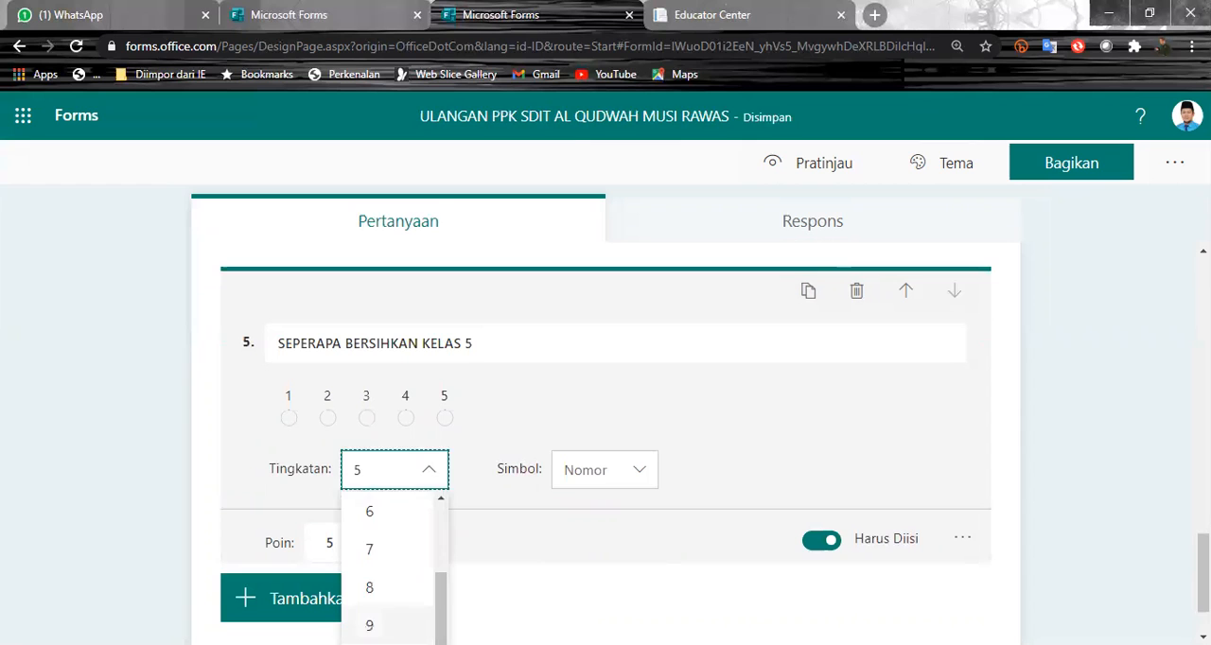
pyautogui.click(379, 624)
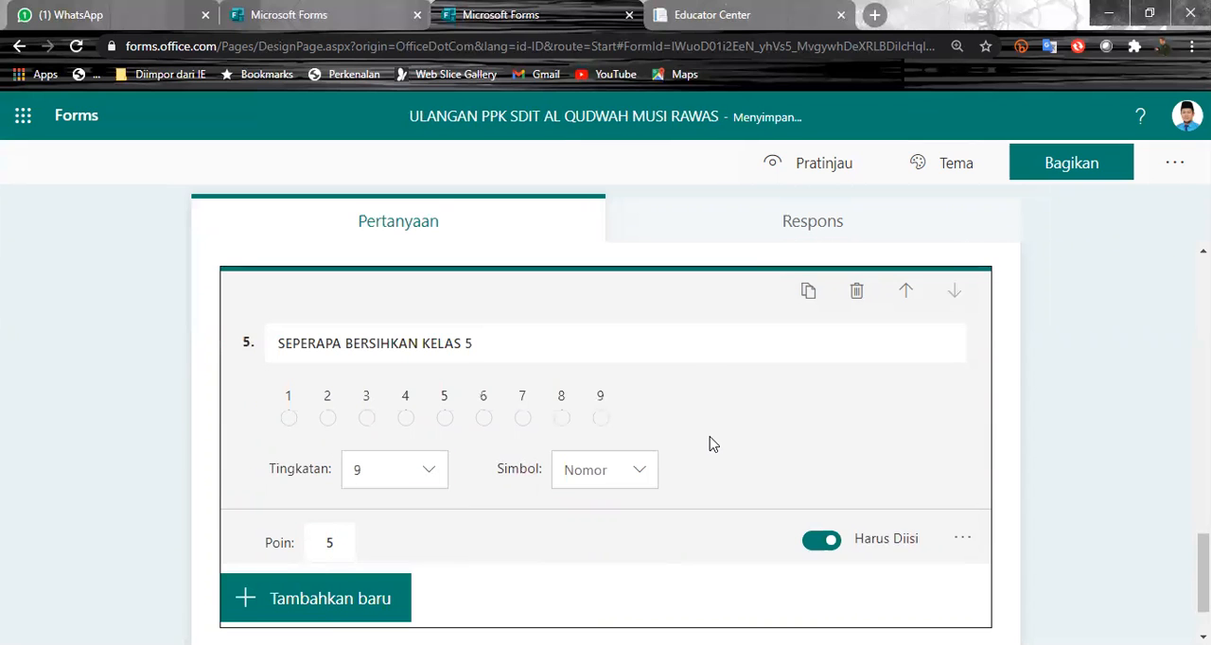
# - Add the first Bing image result for INDONESIA, a lakeside temple, to the SOAL PPKN section header
pyautogui.scroll(-1, 541, 473)
pyautogui.scroll(8, 533, 505)
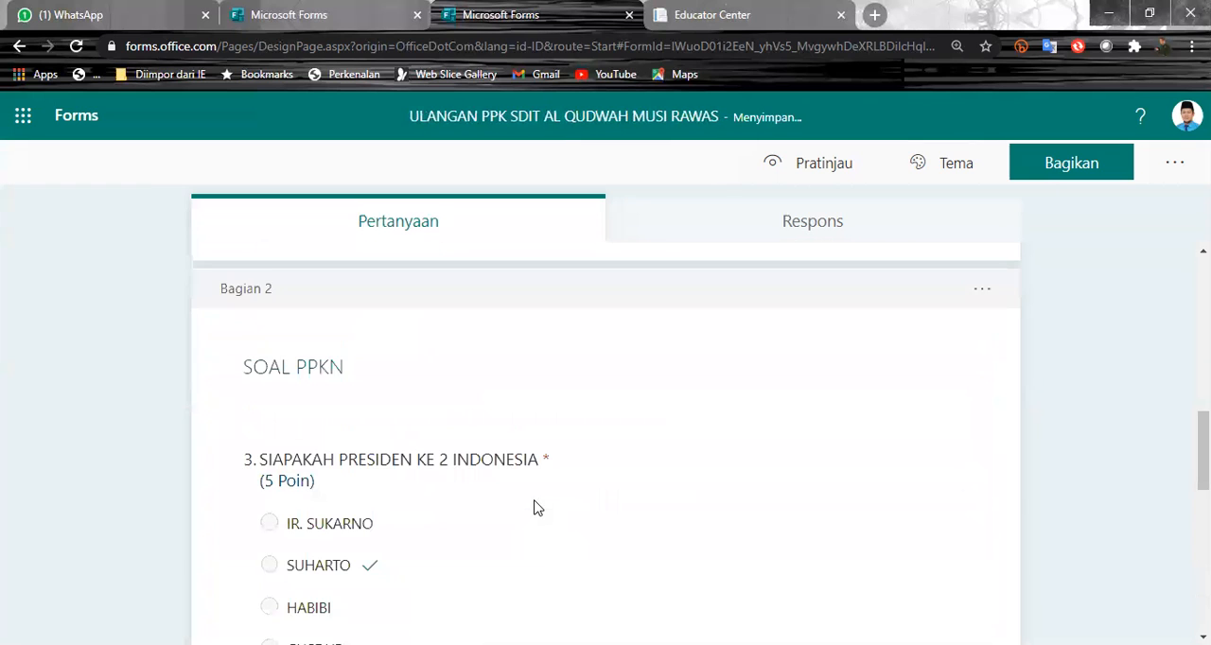
pyautogui.scroll(4, 534, 508)
pyautogui.scroll(4, 533, 507)
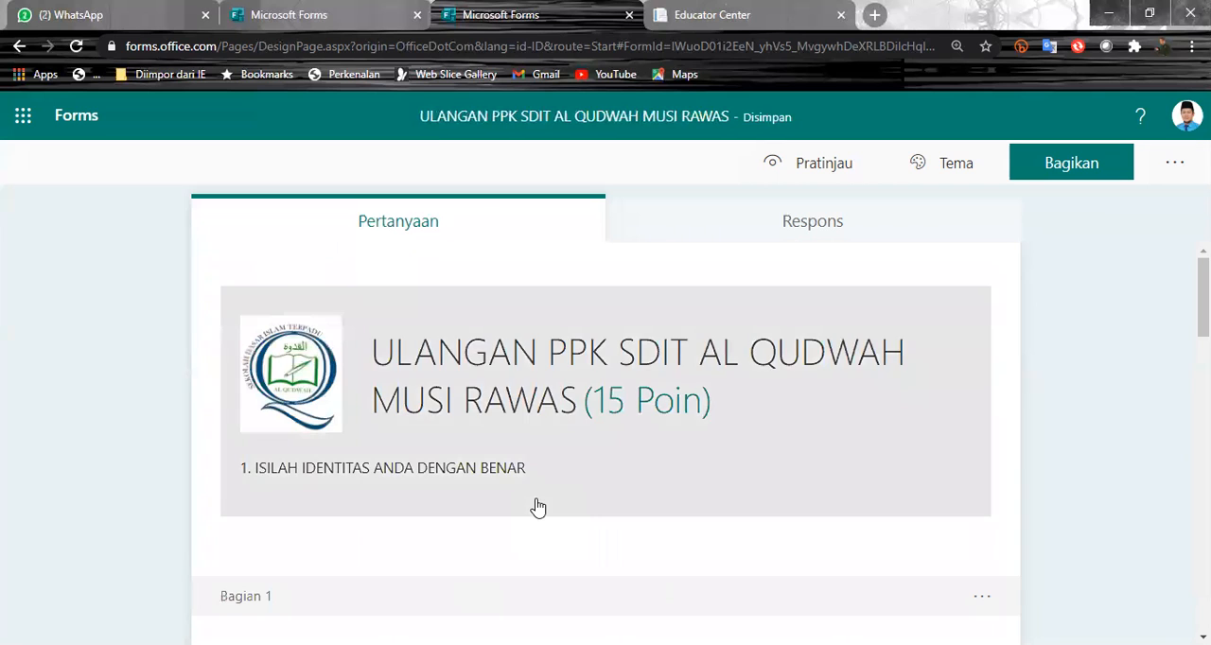
pyautogui.scroll(-10, 537, 509)
pyautogui.scroll(4, 537, 506)
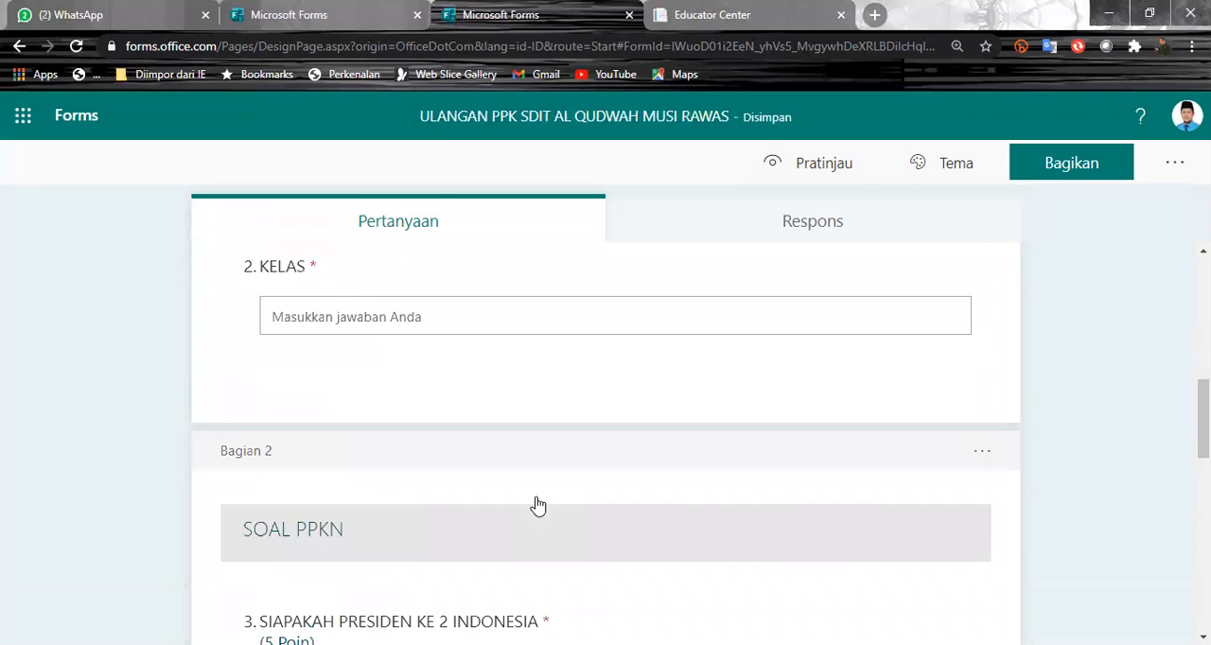
pyautogui.scroll(-1, 669, 543)
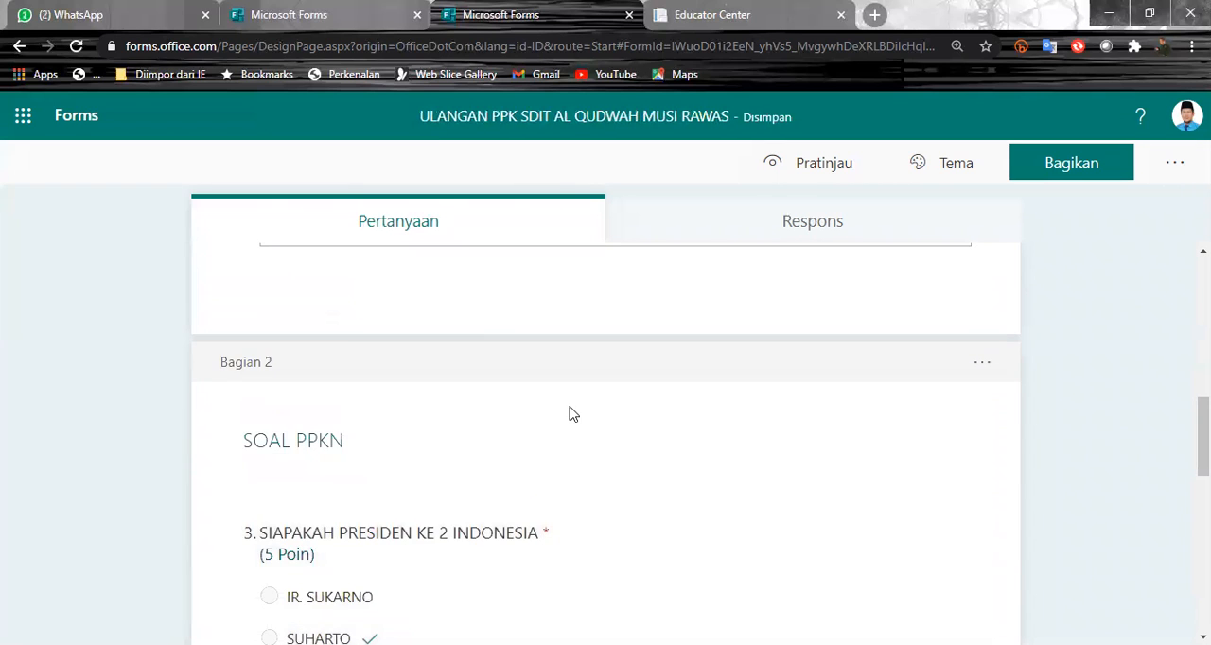
pyautogui.click(568, 433)
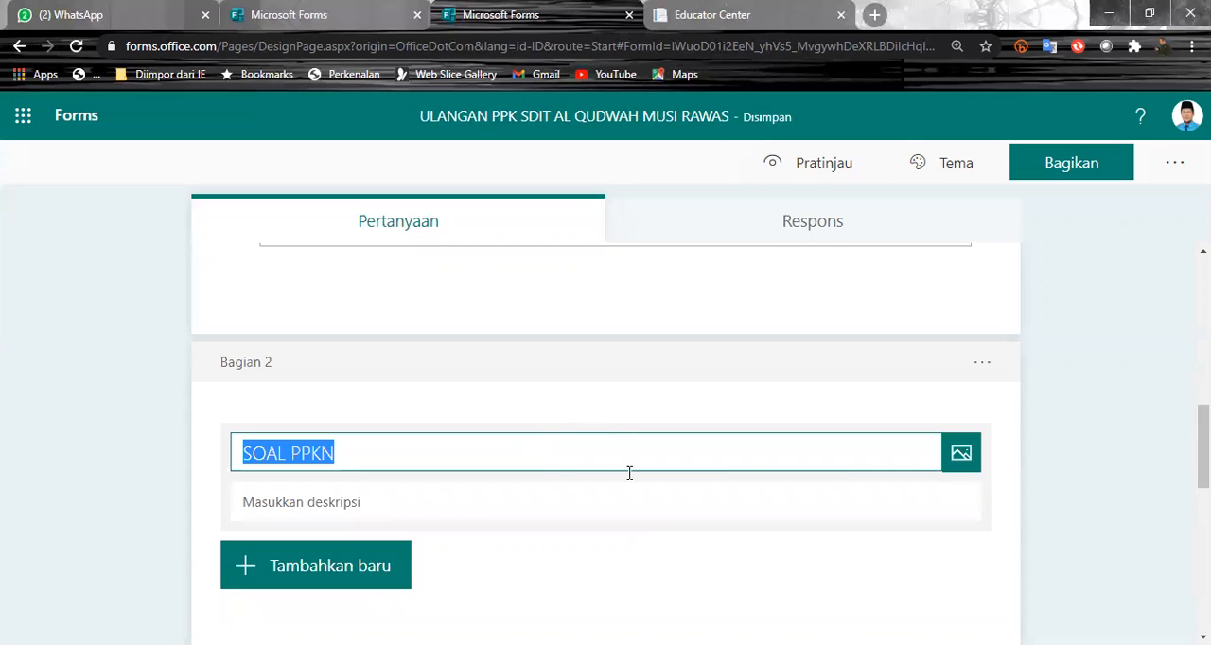
pyautogui.click(962, 458)
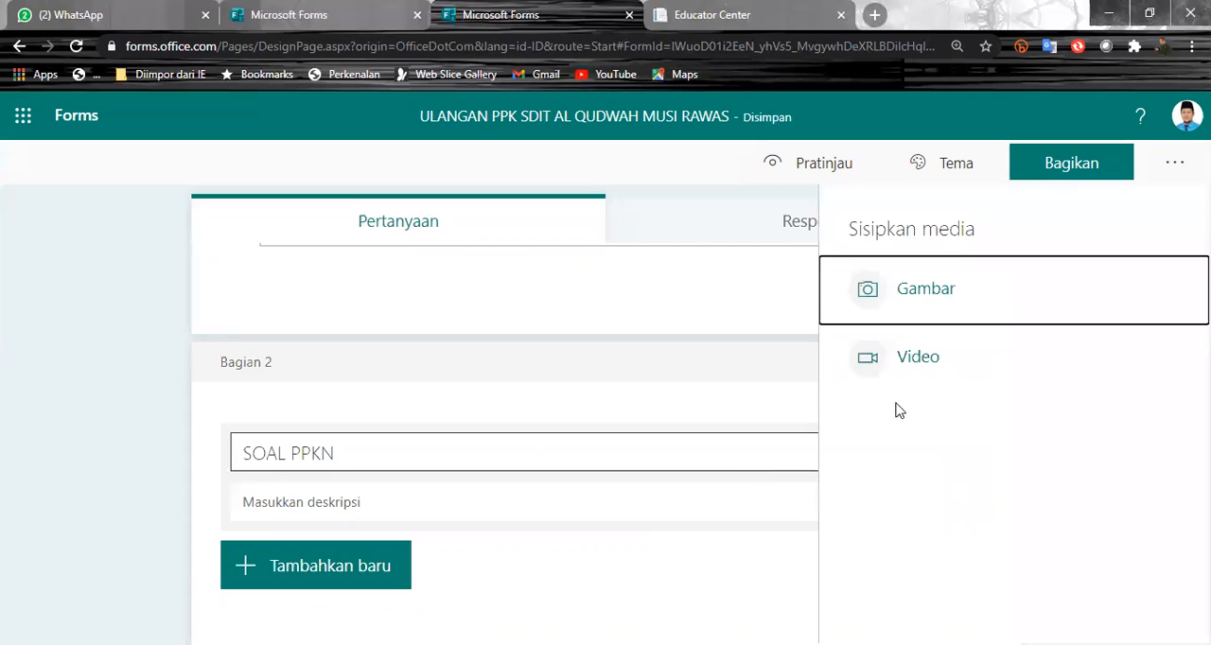
pyautogui.click(968, 296)
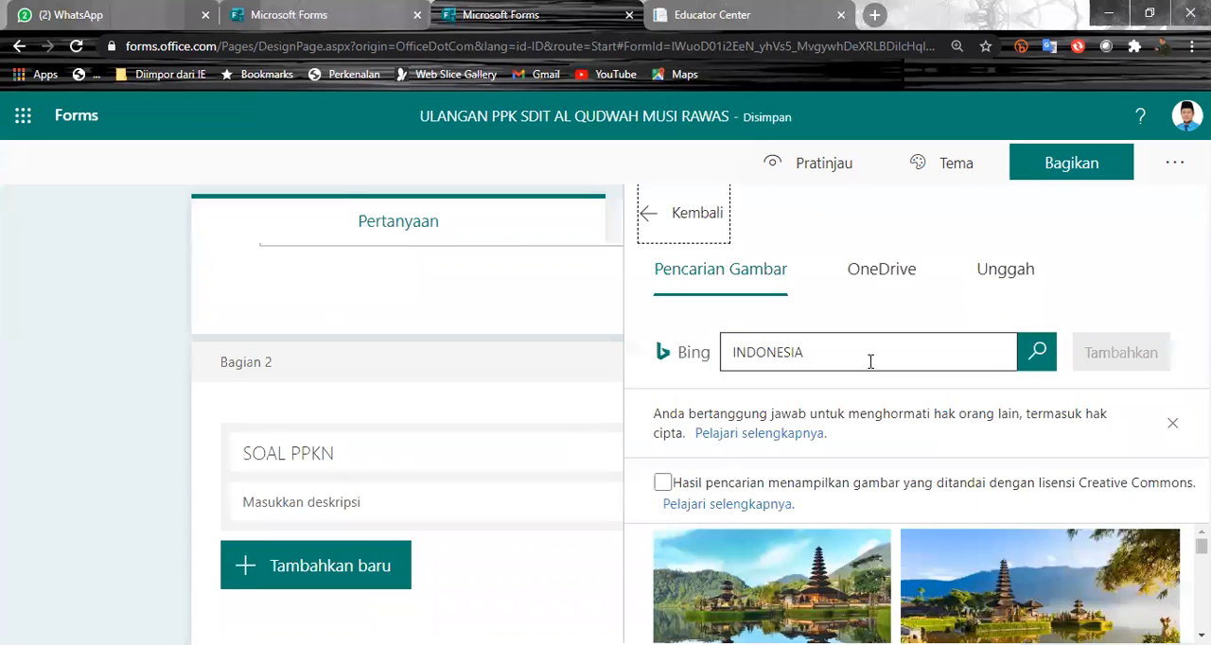
pyautogui.click(833, 577)
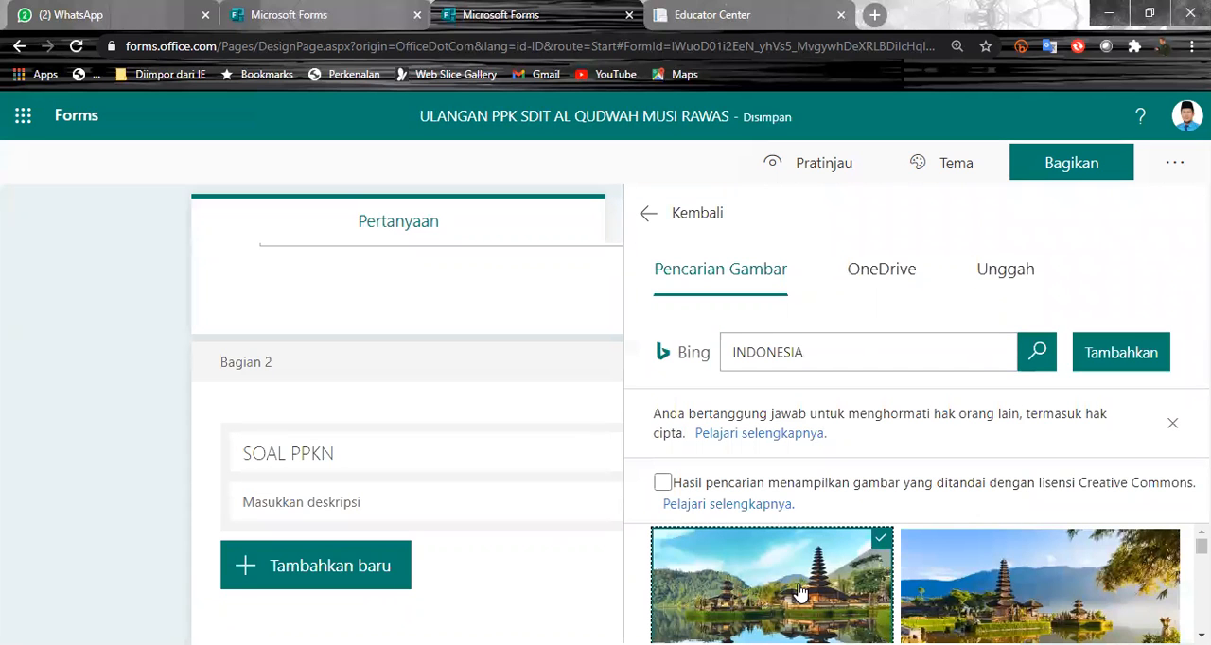
pyautogui.click(1125, 367)
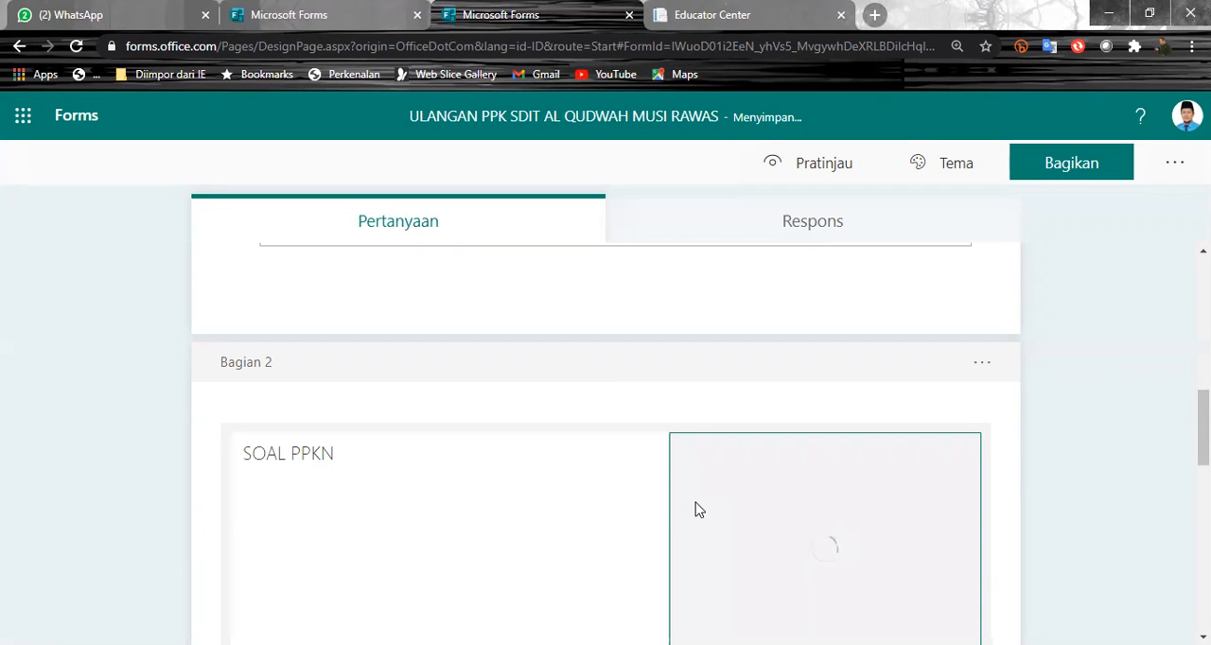
# - Refresh the SOAL PPKN section image until it loads
pyautogui.click(410, 473)
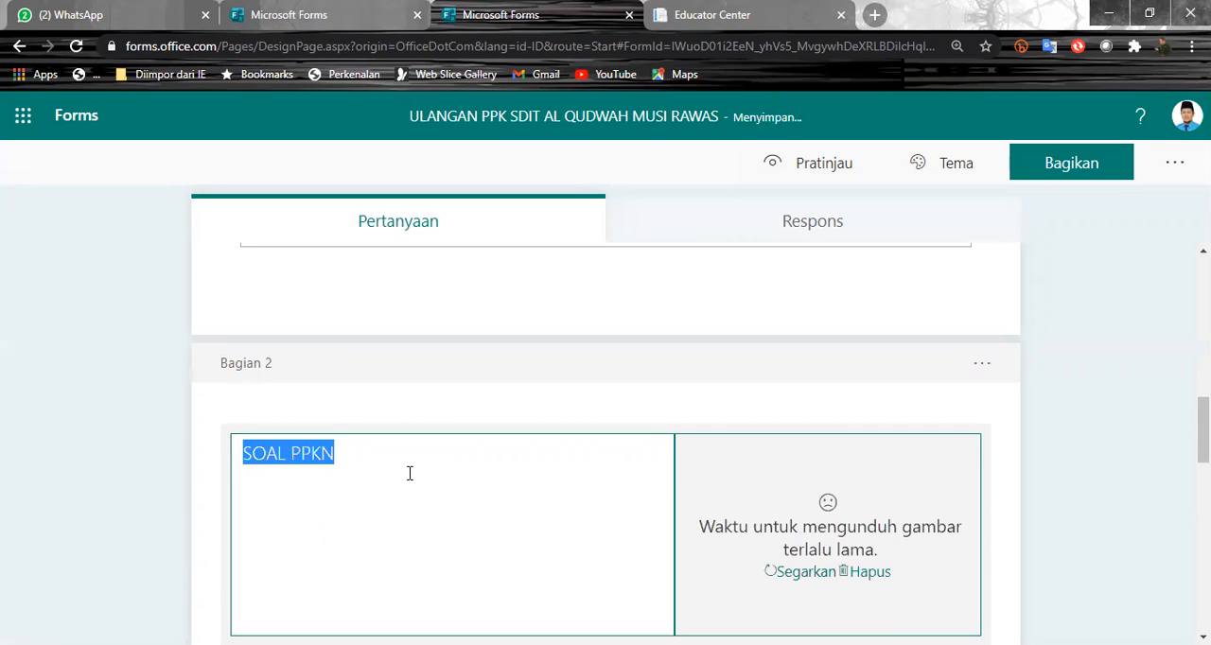
pyautogui.click(793, 573)
pyautogui.click(801, 575)
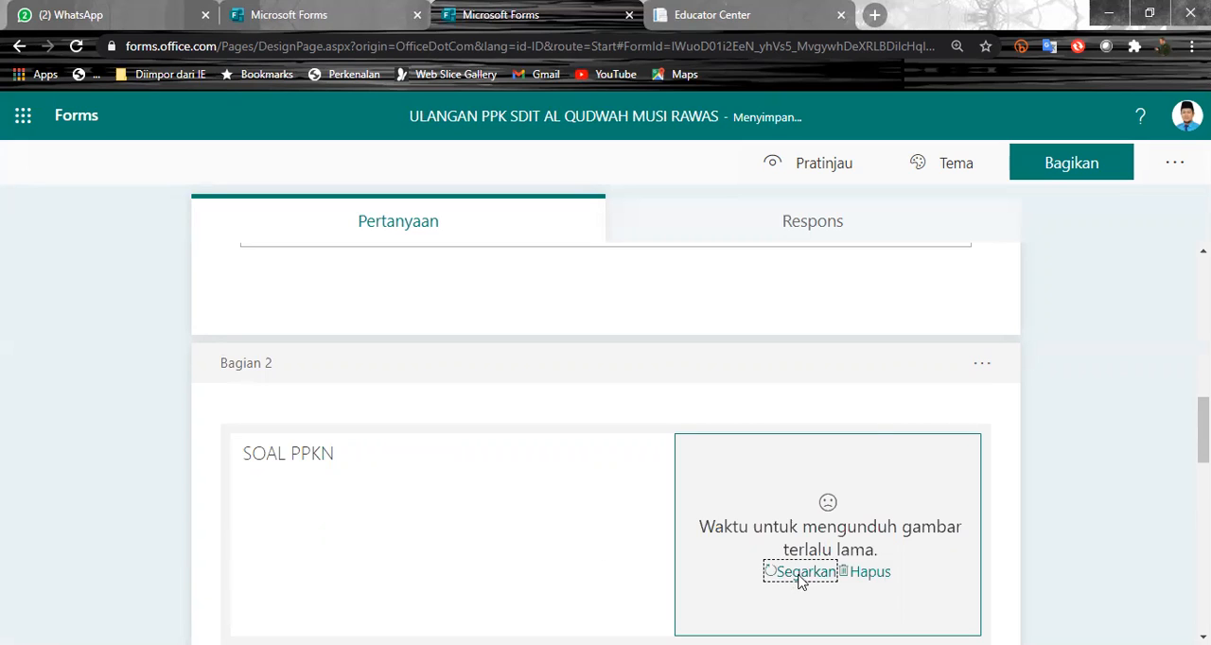
pyautogui.click(801, 574)
pyautogui.click(800, 574)
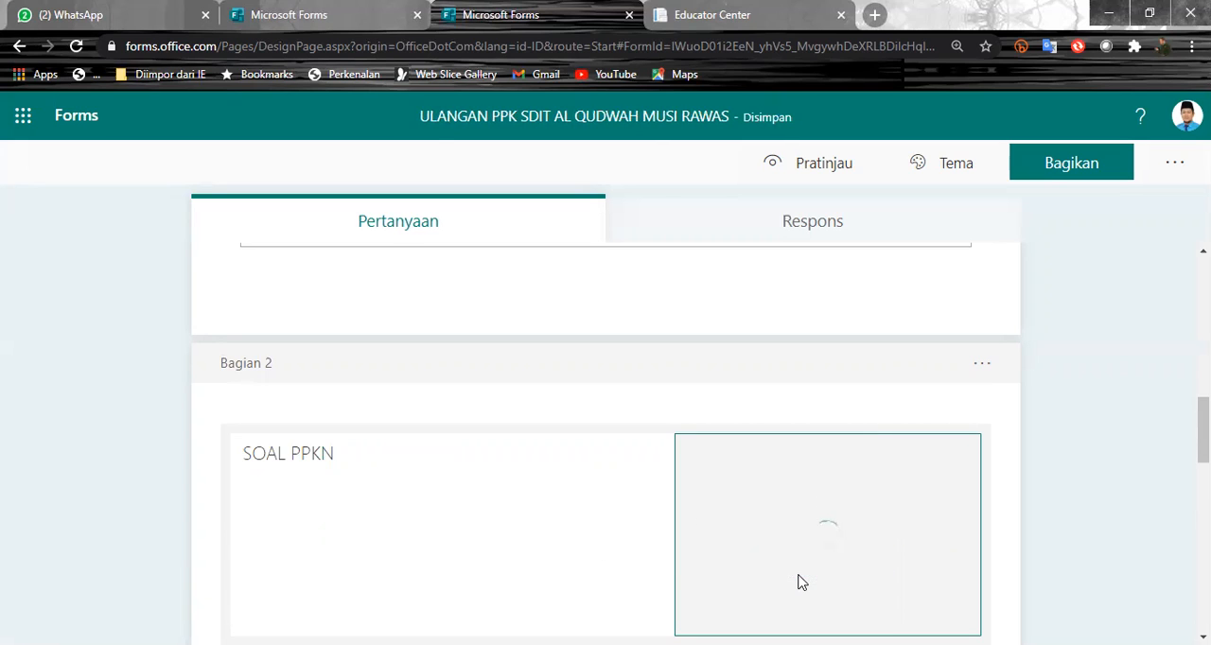
pyautogui.click(800, 574)
pyautogui.click(800, 574)
# - Preview the form and try to advance past the identity section with NAMA LENGKAP and KELAS left blank
pyautogui.scroll(-2, 843, 554)
pyautogui.scroll(3, 302, 451)
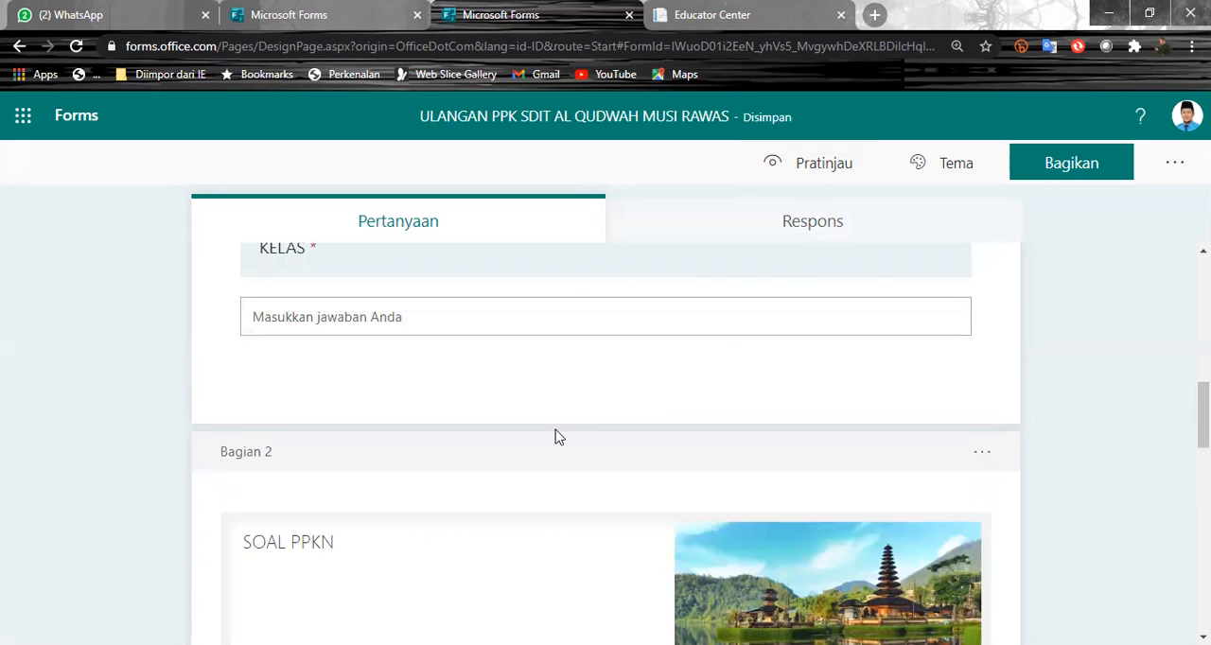
pyautogui.scroll(5, 555, 432)
pyautogui.click(795, 168)
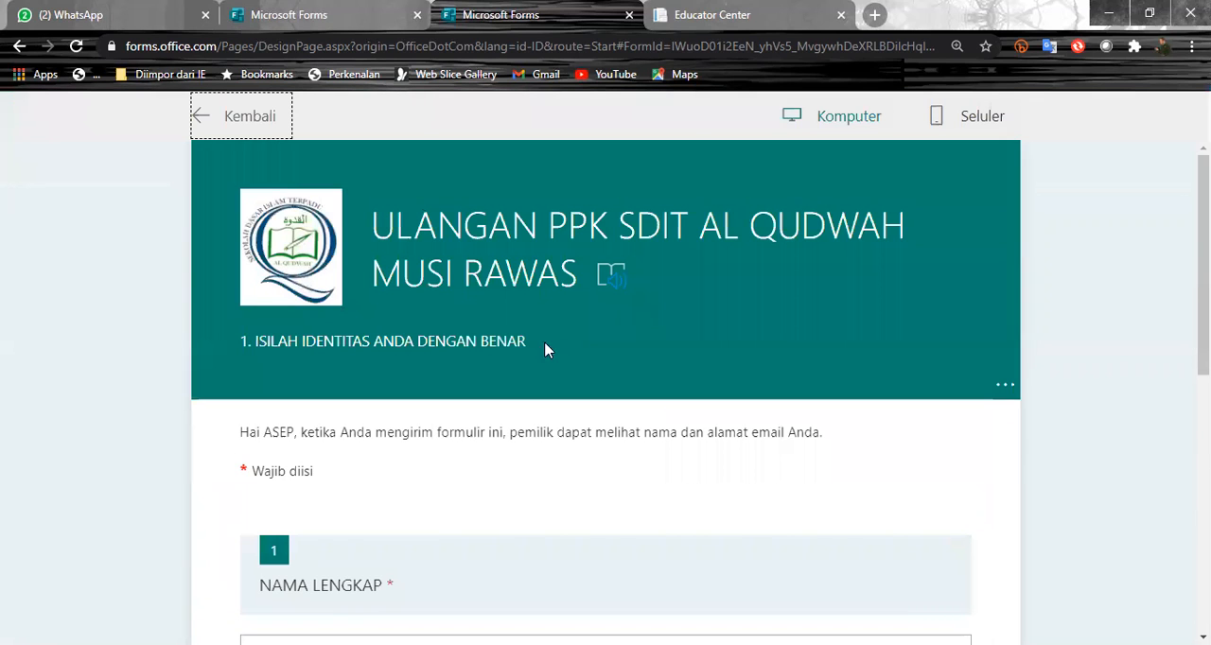
pyautogui.scroll(-3, 186, 438)
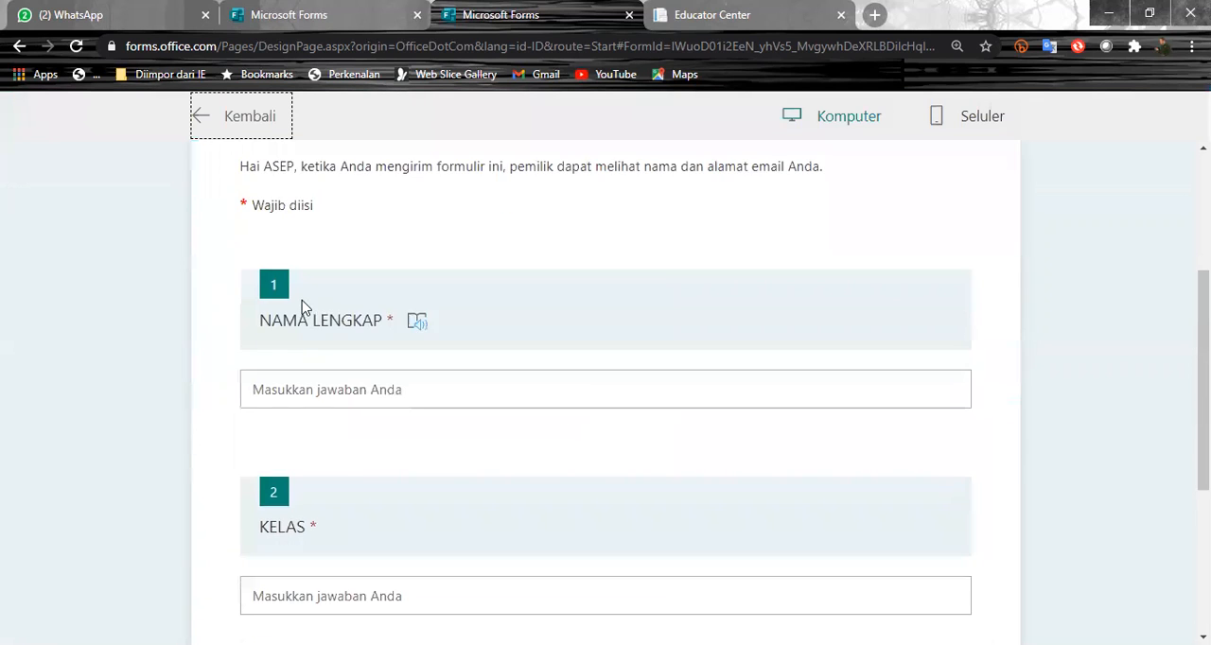
pyautogui.scroll(-3, 303, 306)
pyautogui.scroll(4, 459, 410)
pyautogui.scroll(-4, 441, 405)
pyautogui.click(365, 406)
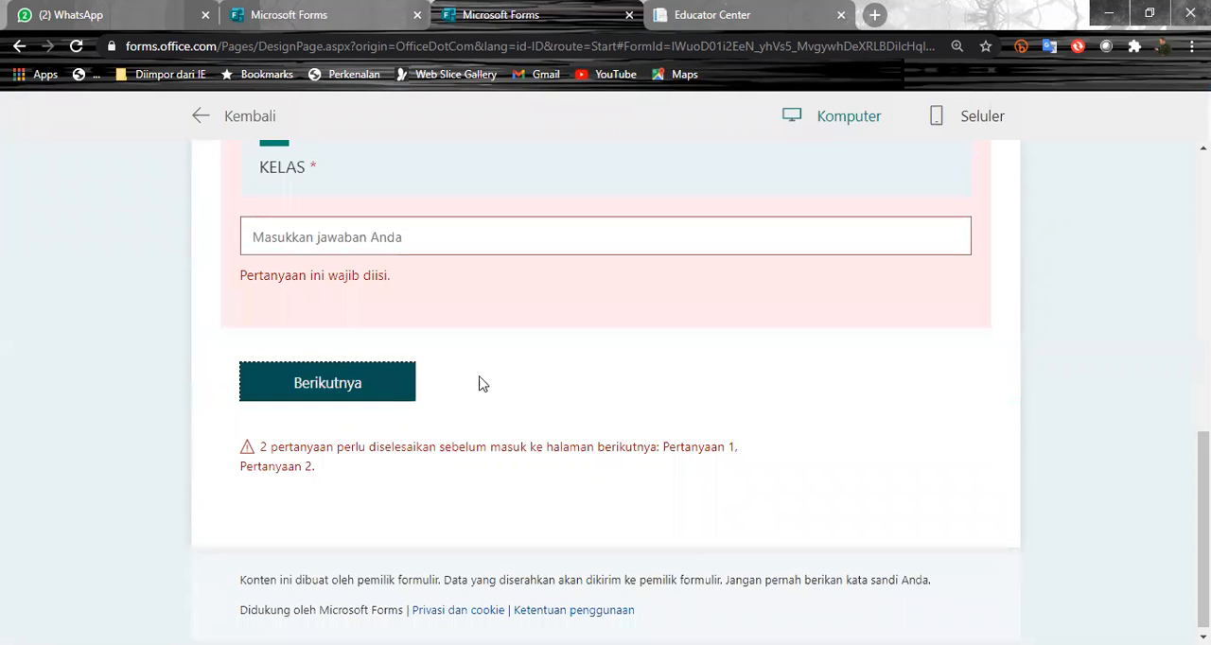
# - Answer NAMA LENGKAP with "A" and KELAS with "S" in the preview and continue to the SOAL PPKN section
pyautogui.scroll(3, 668, 343)
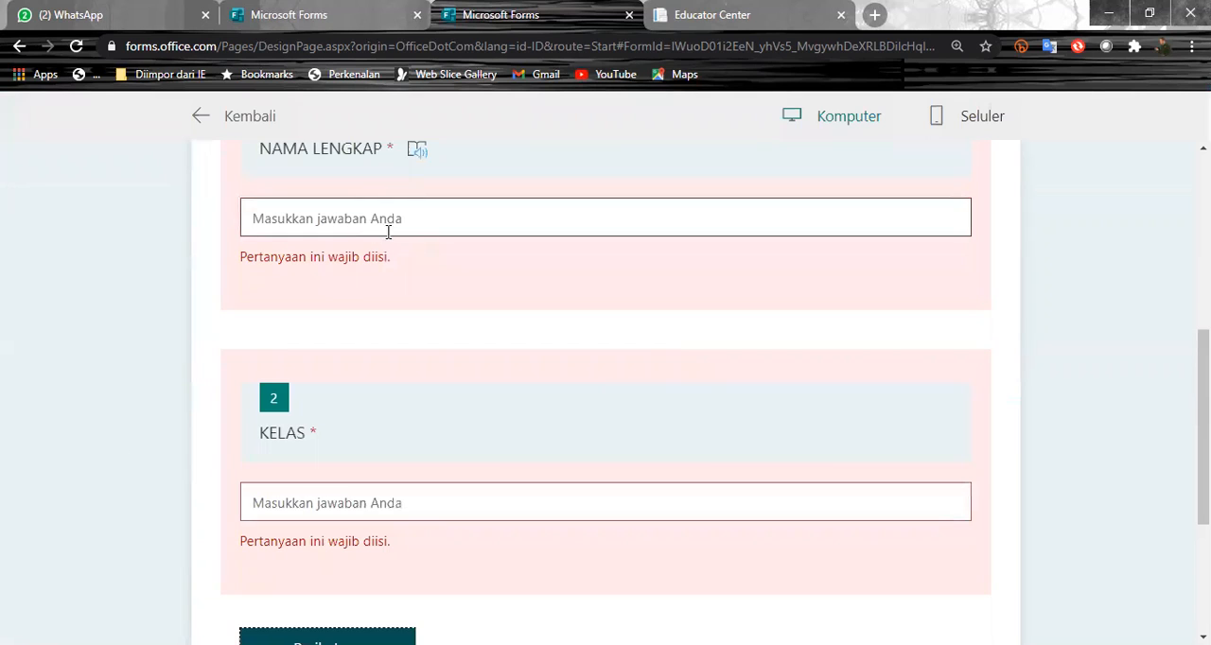
pyautogui.click(415, 218)
pyautogui.write('A')
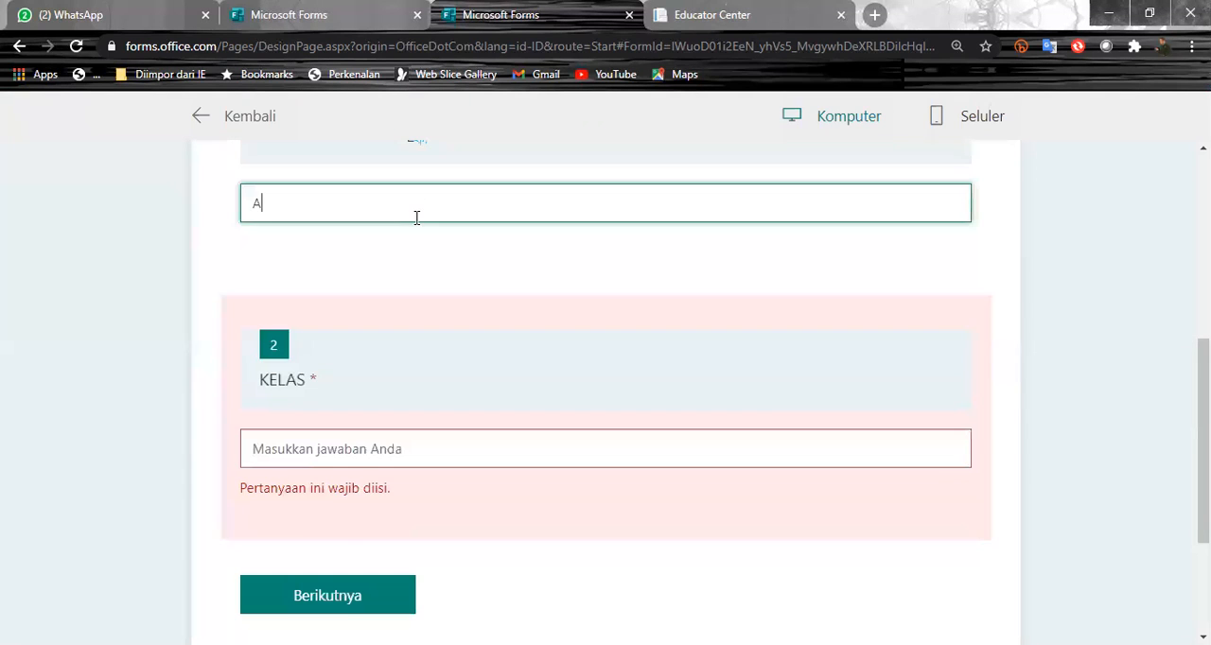
pyautogui.click(354, 451)
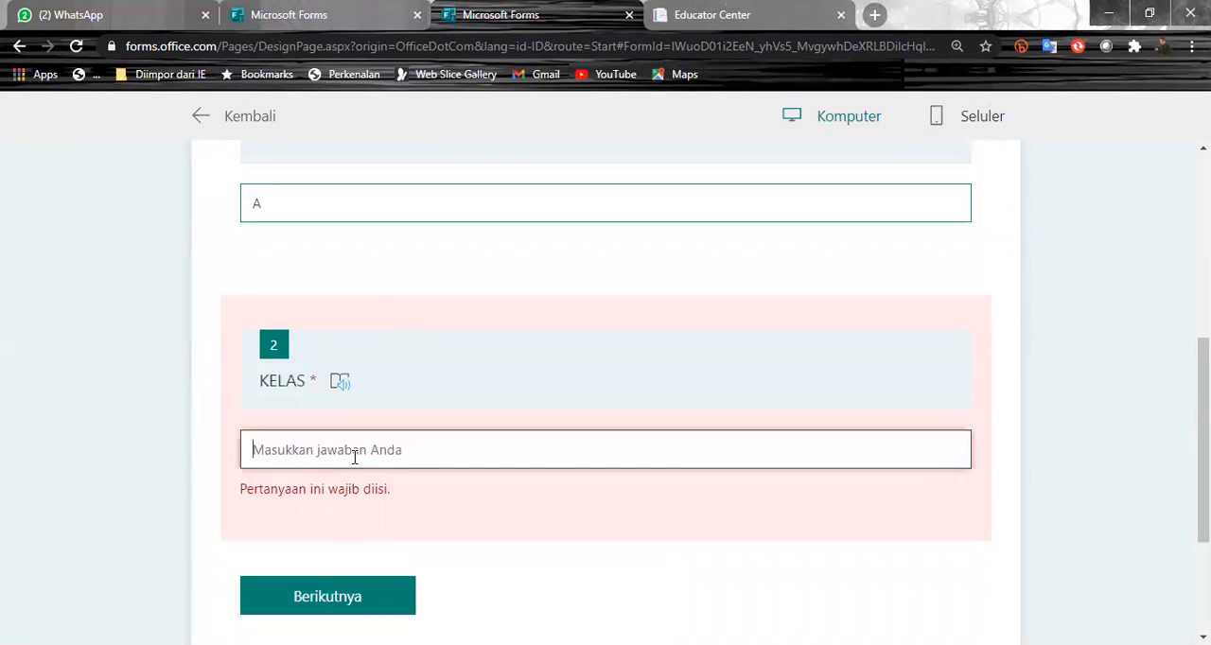
pyautogui.write('S')
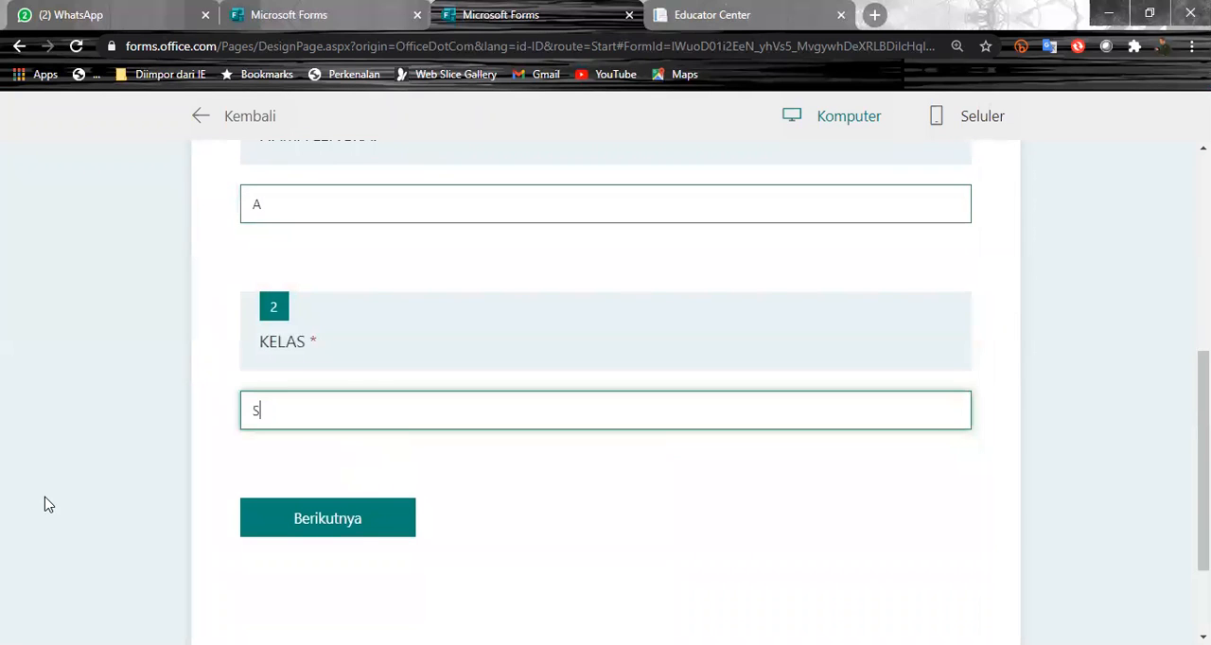
pyautogui.scroll(3, 108, 449)
pyautogui.scroll(-5, 312, 432)
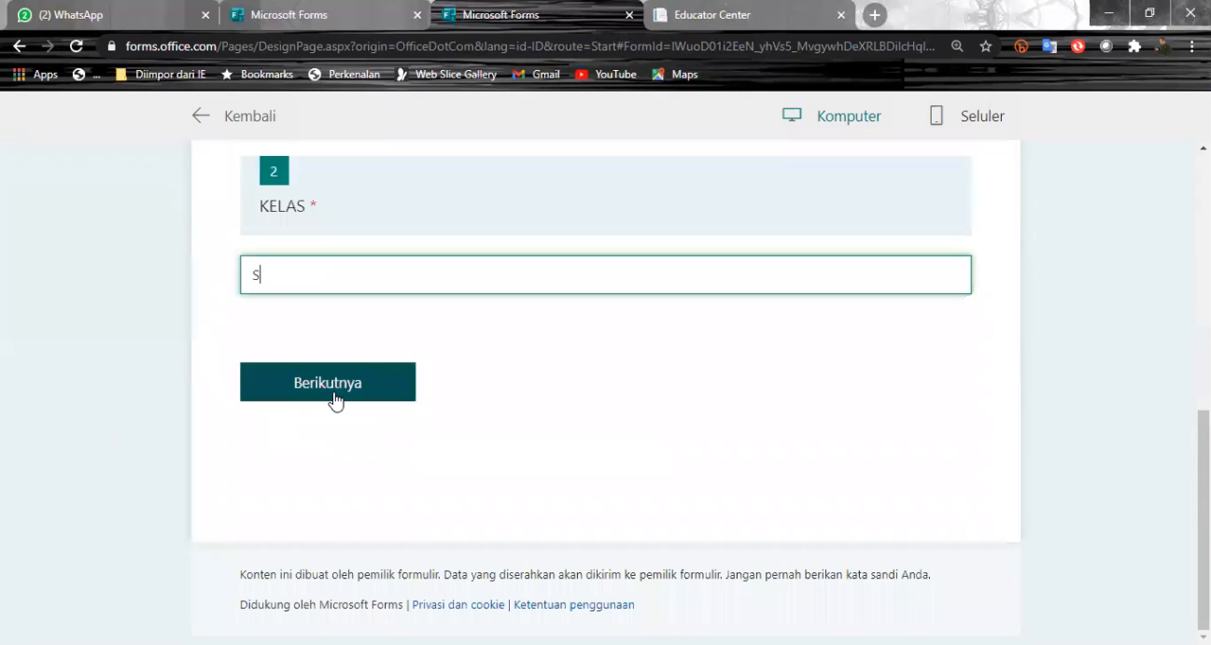
pyautogui.click(333, 399)
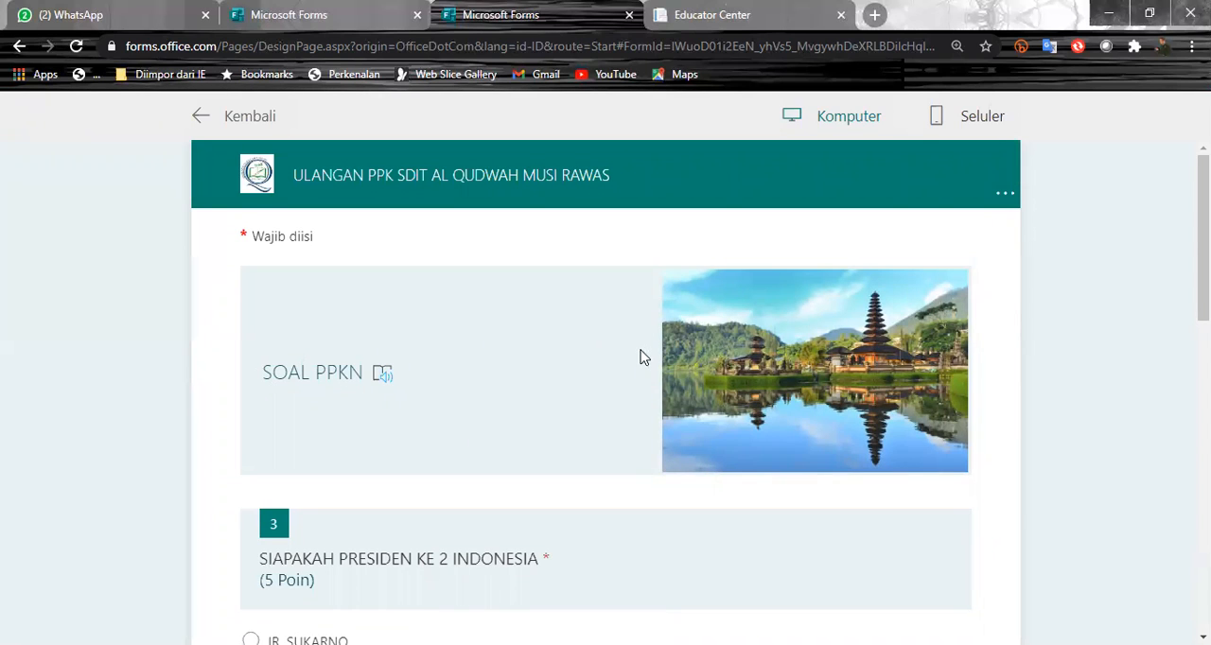
# - Review the SOAL PPKN section in the preview, checking its header image and the layout of questions 3 to 5
pyautogui.scroll(-2, 763, 402)
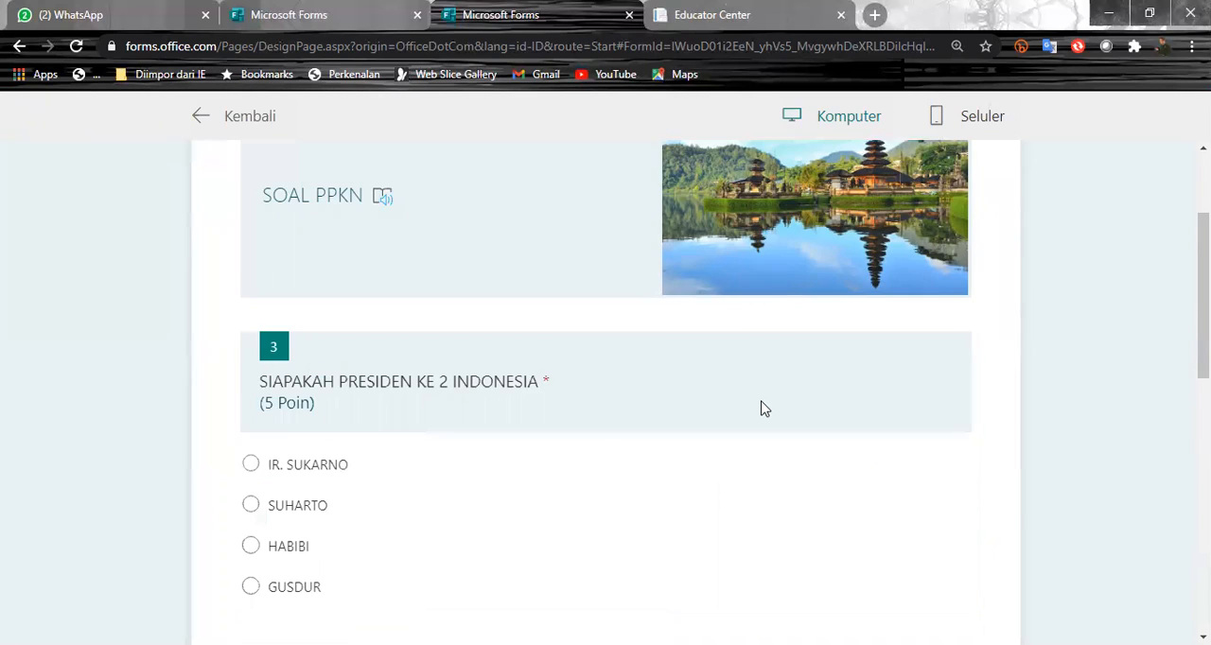
pyautogui.scroll(2, 450, 257)
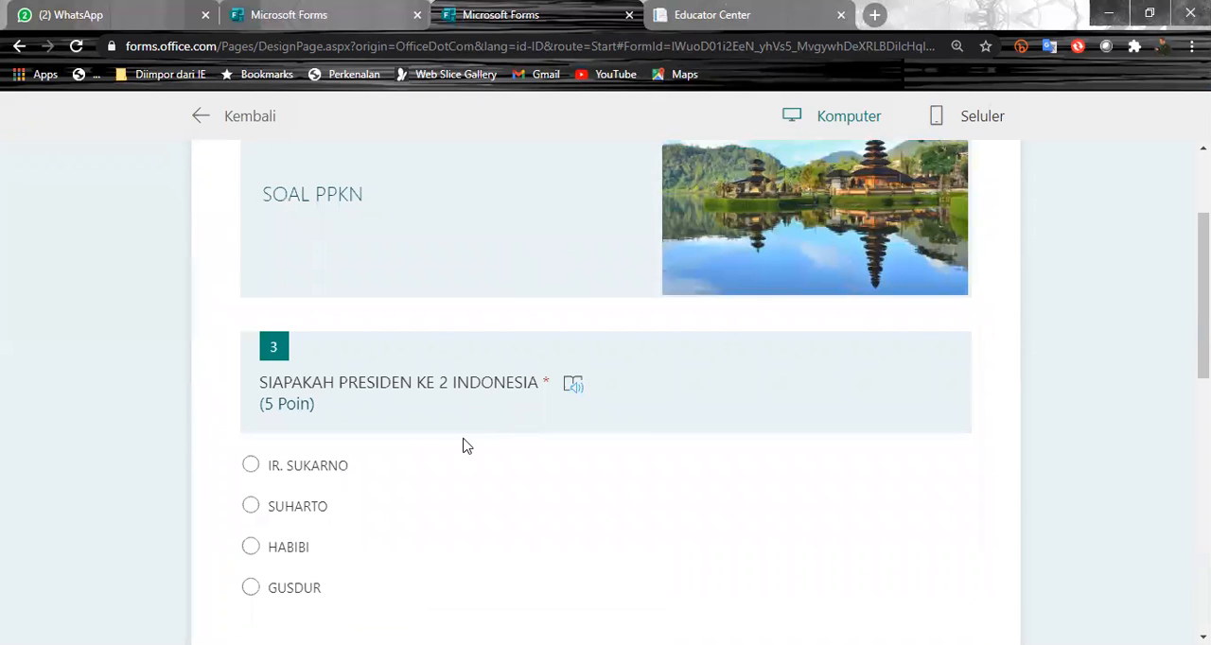
pyautogui.scroll(-2, 464, 446)
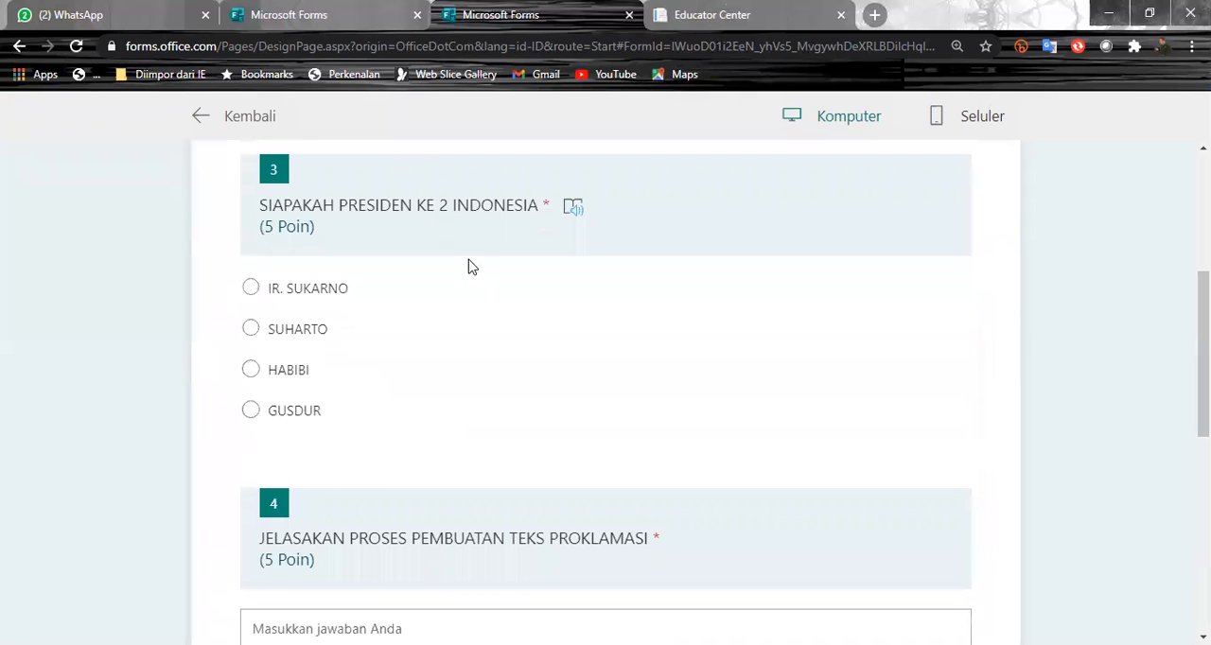
pyautogui.scroll(-3, 428, 407)
pyautogui.scroll(-3, 438, 572)
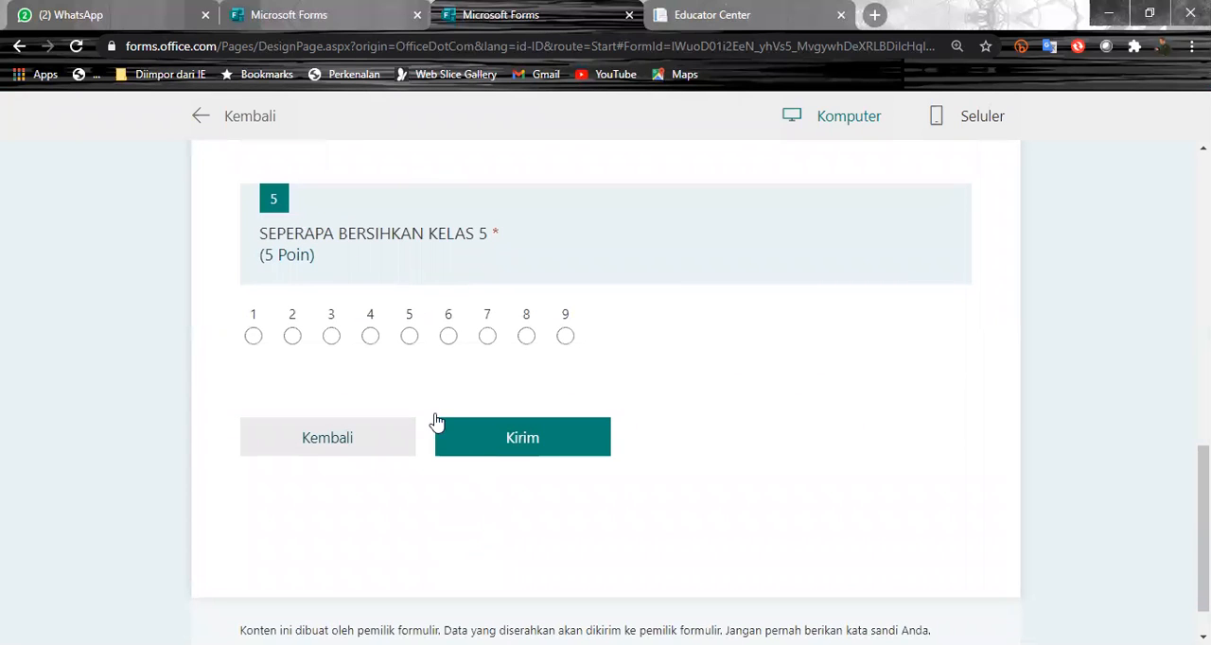
pyautogui.scroll(2, 354, 322)
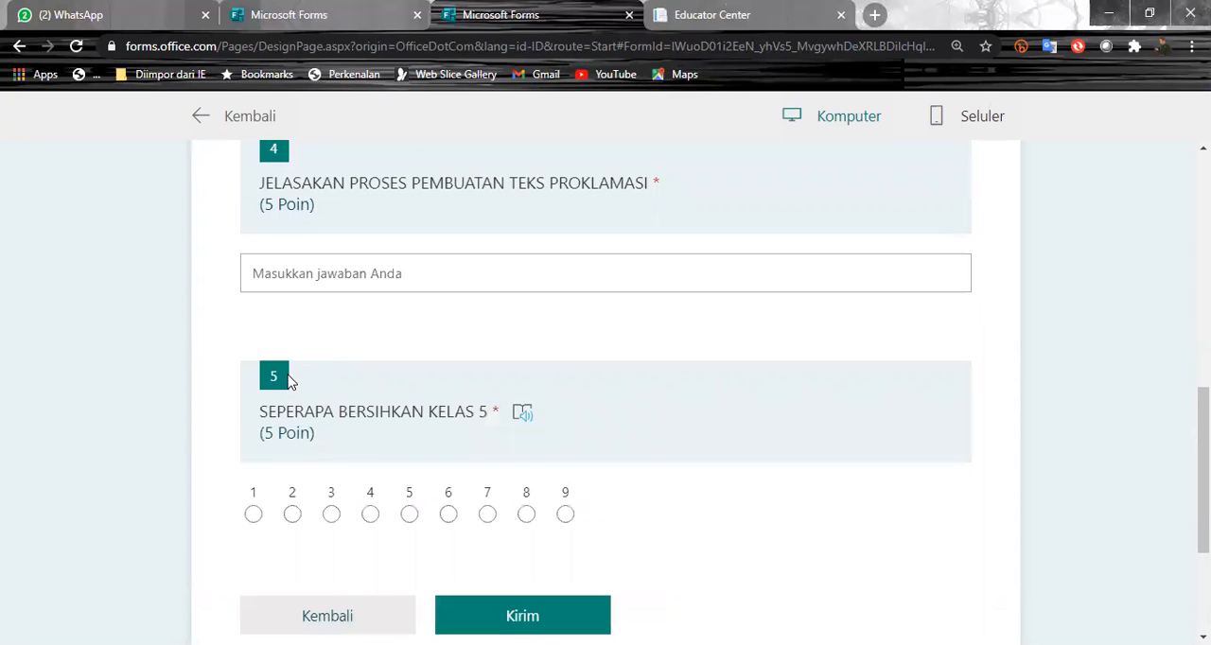
pyautogui.scroll(1, 291, 380)
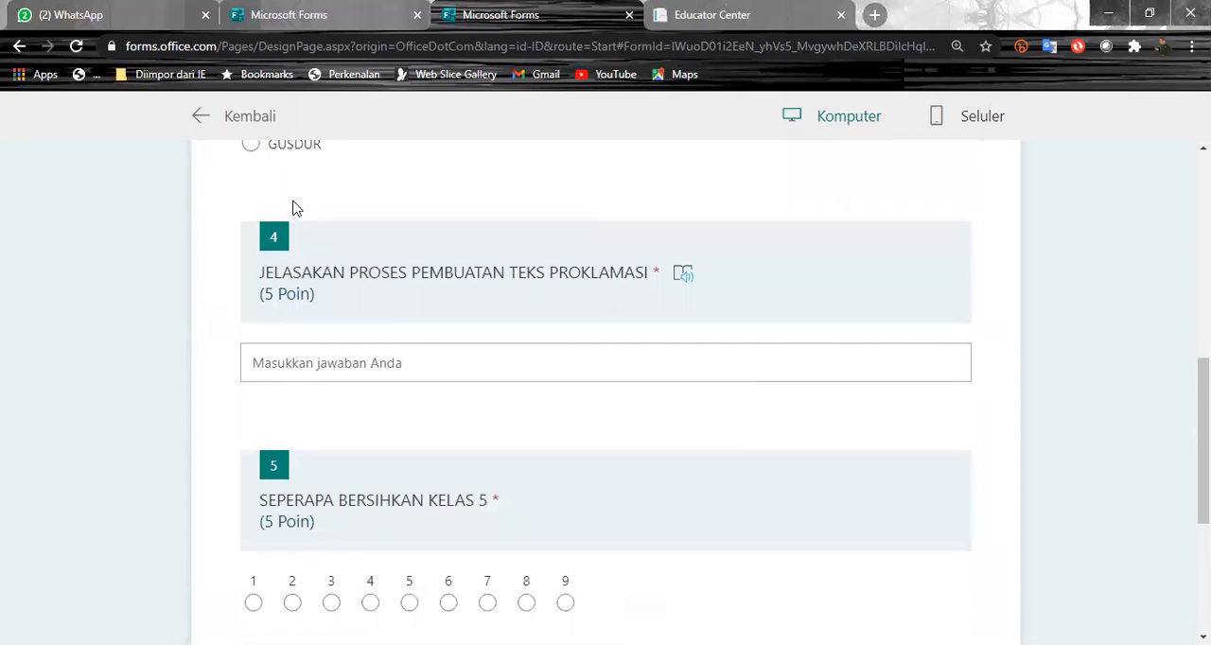
pyautogui.scroll(4, 287, 391)
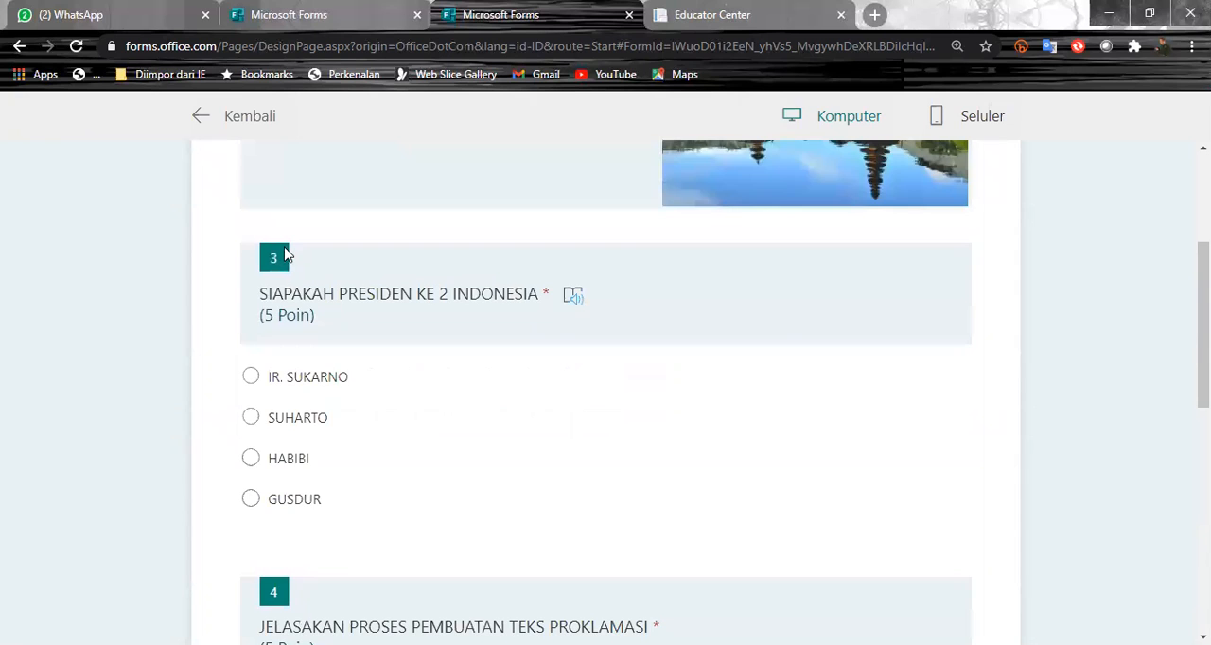
# - Check the previewed SOAL PPKN section from its header down to the end of question 5, and return to the form editor
pyautogui.scroll(3, 286, 250)
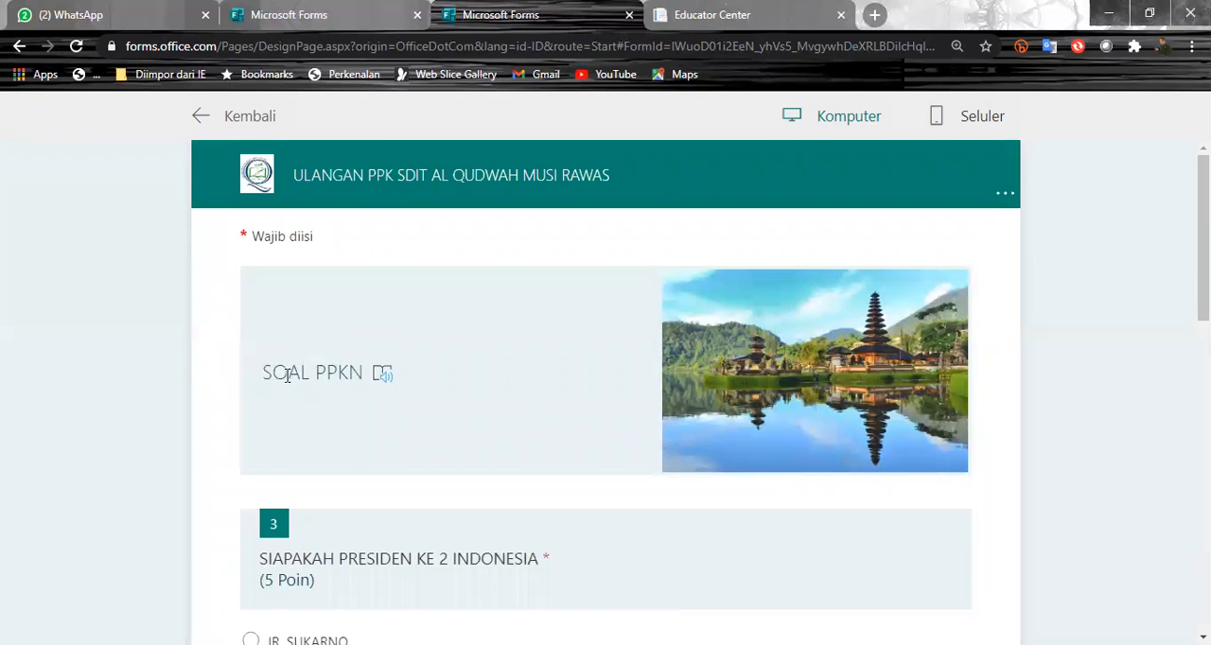
pyautogui.scroll(-3, 282, 530)
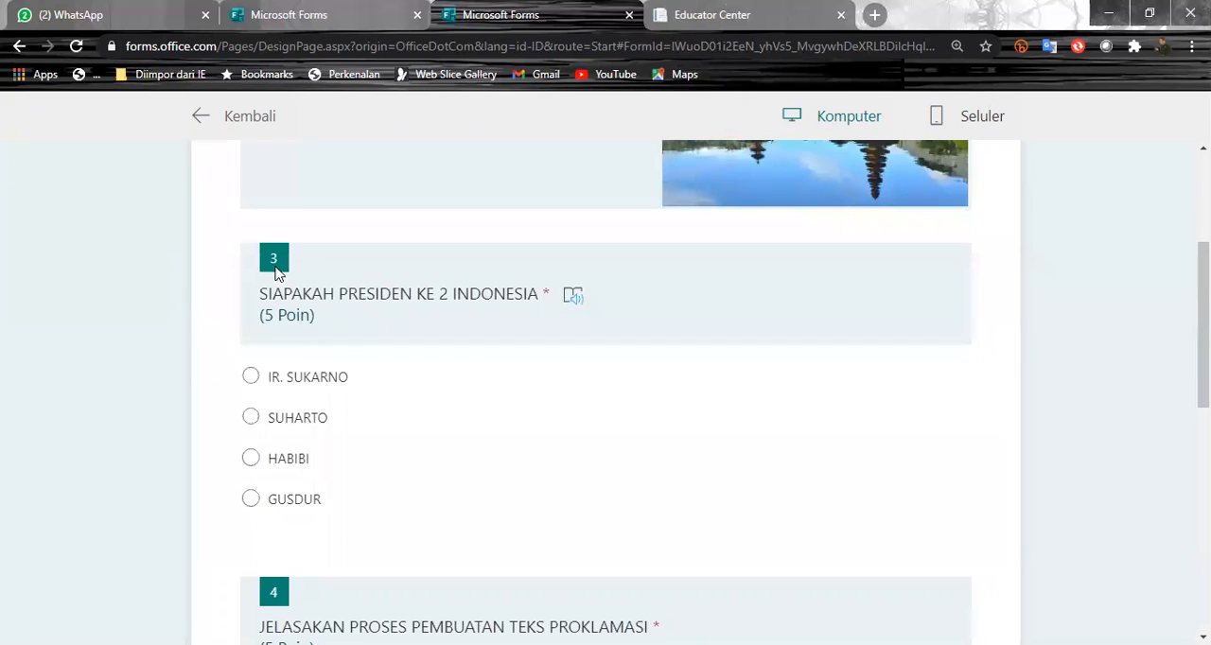
pyautogui.scroll(-4, 289, 444)
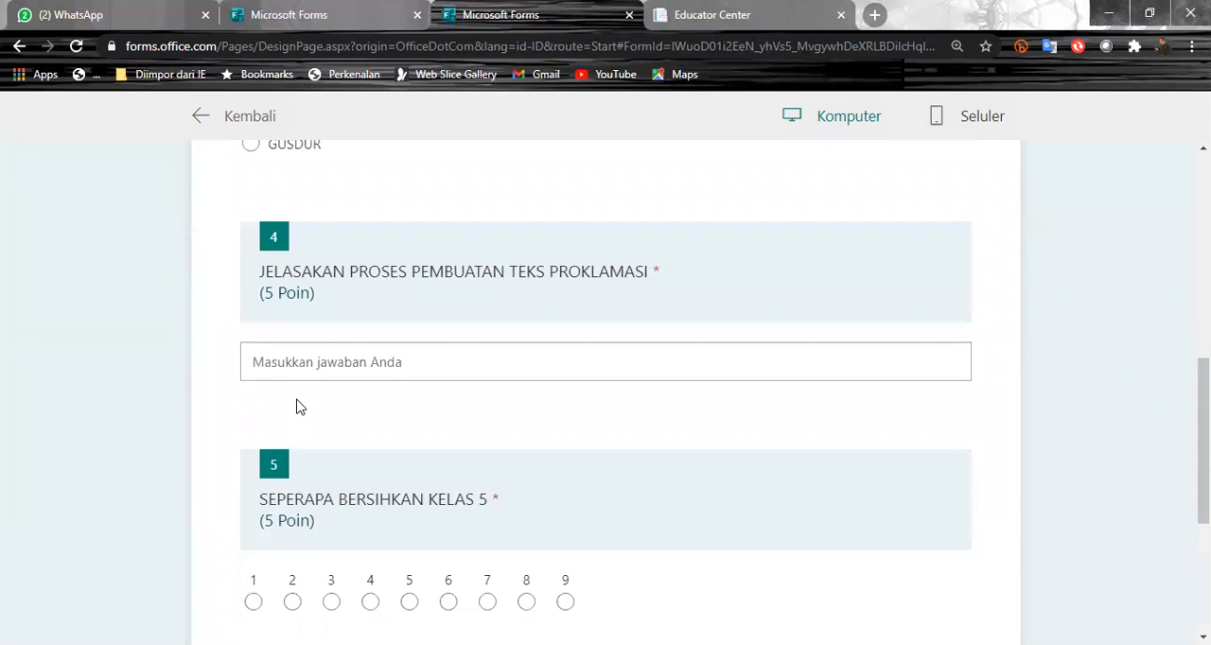
pyautogui.scroll(-3, 296, 407)
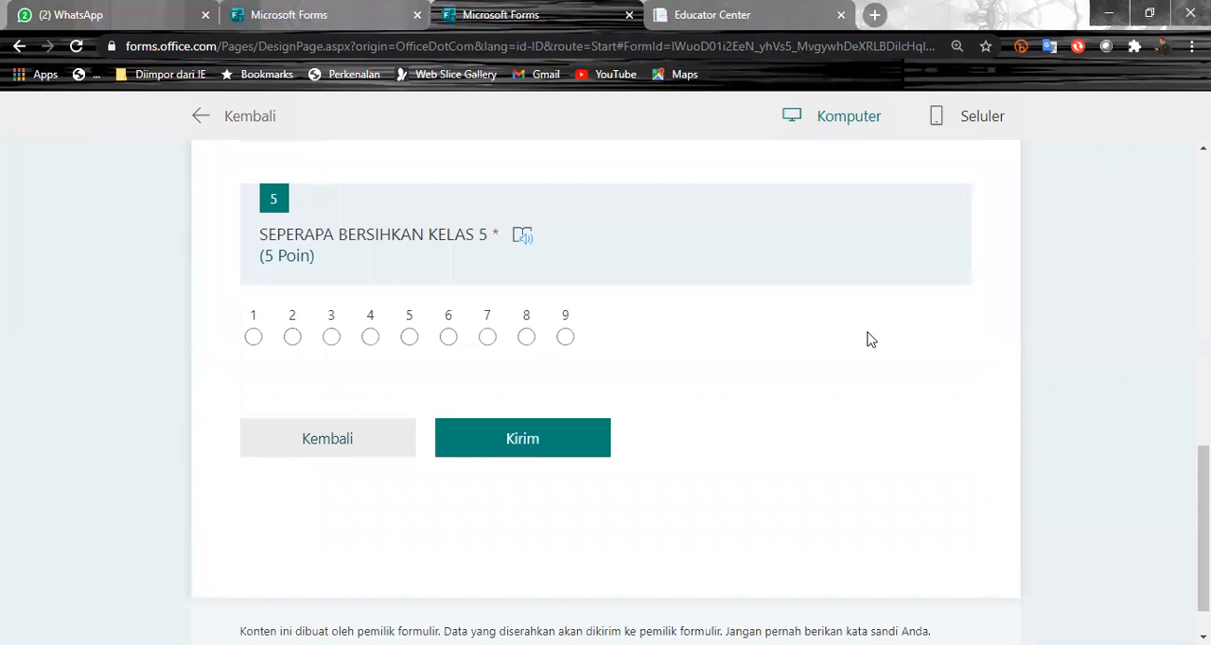
pyautogui.click(250, 121)
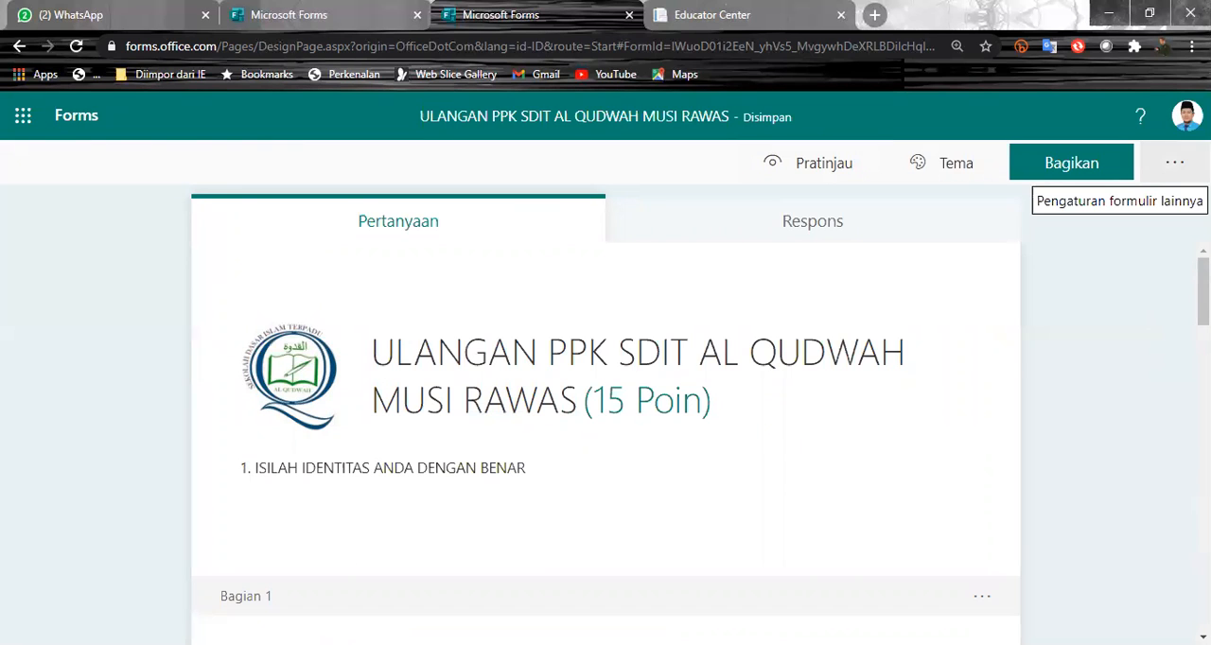
# - In the form settings, allow responses from anyone with the link (Siapa pun yang memiliki tautan dapat merespons)
pyautogui.click(1176, 163)
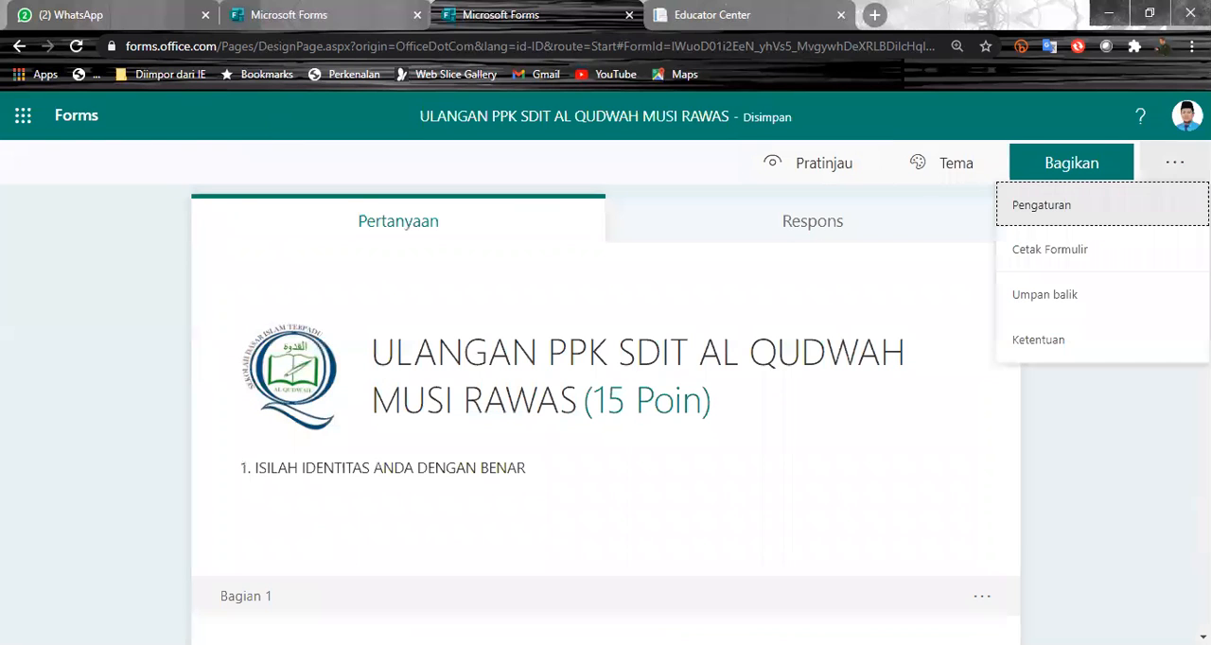
pyautogui.click(1113, 220)
pyautogui.scroll(-2, 971, 496)
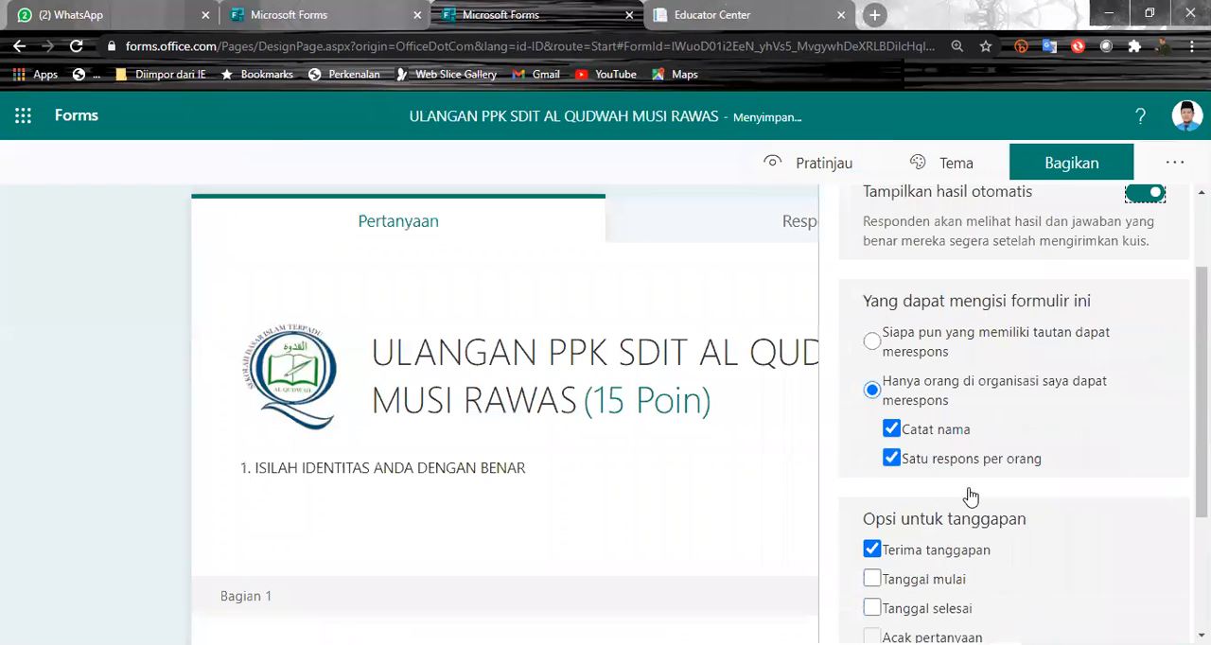
pyautogui.scroll(-1, 971, 496)
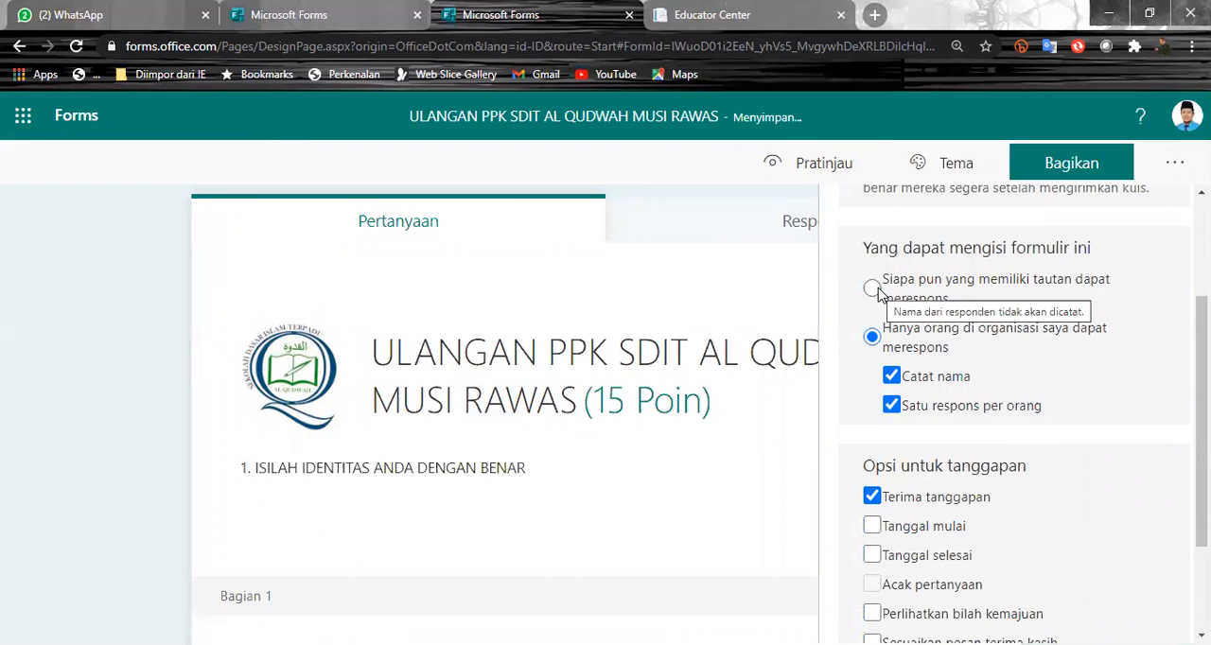
pyautogui.click(873, 288)
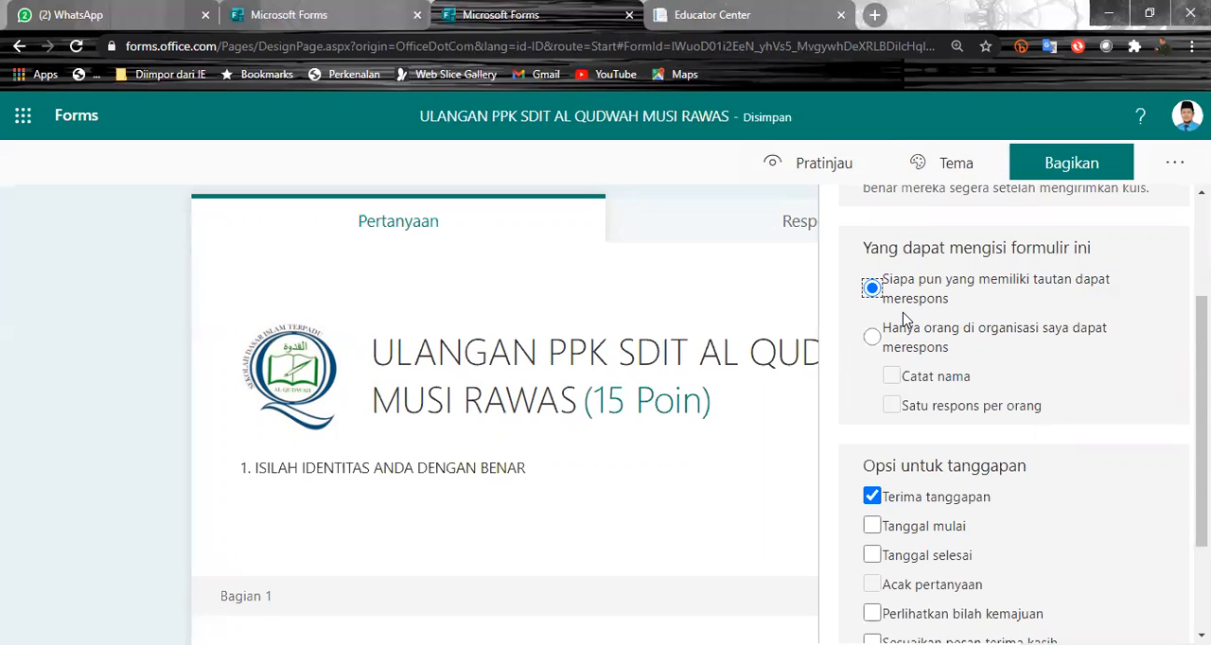
pyautogui.click(872, 338)
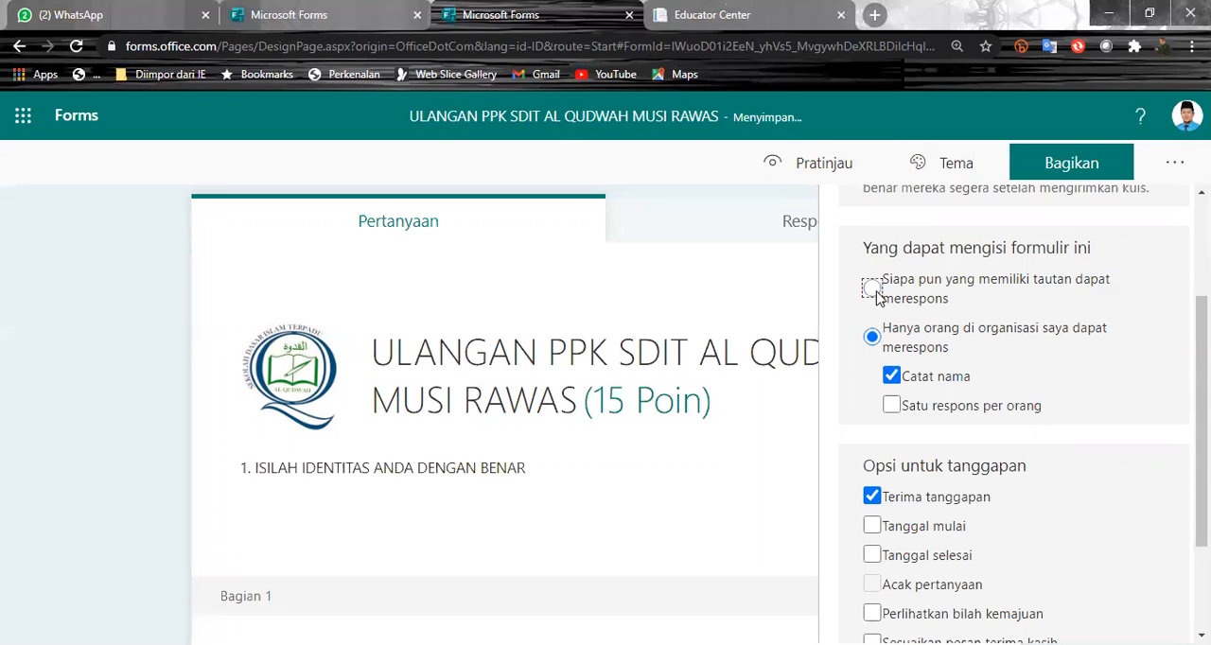
pyautogui.click(874, 291)
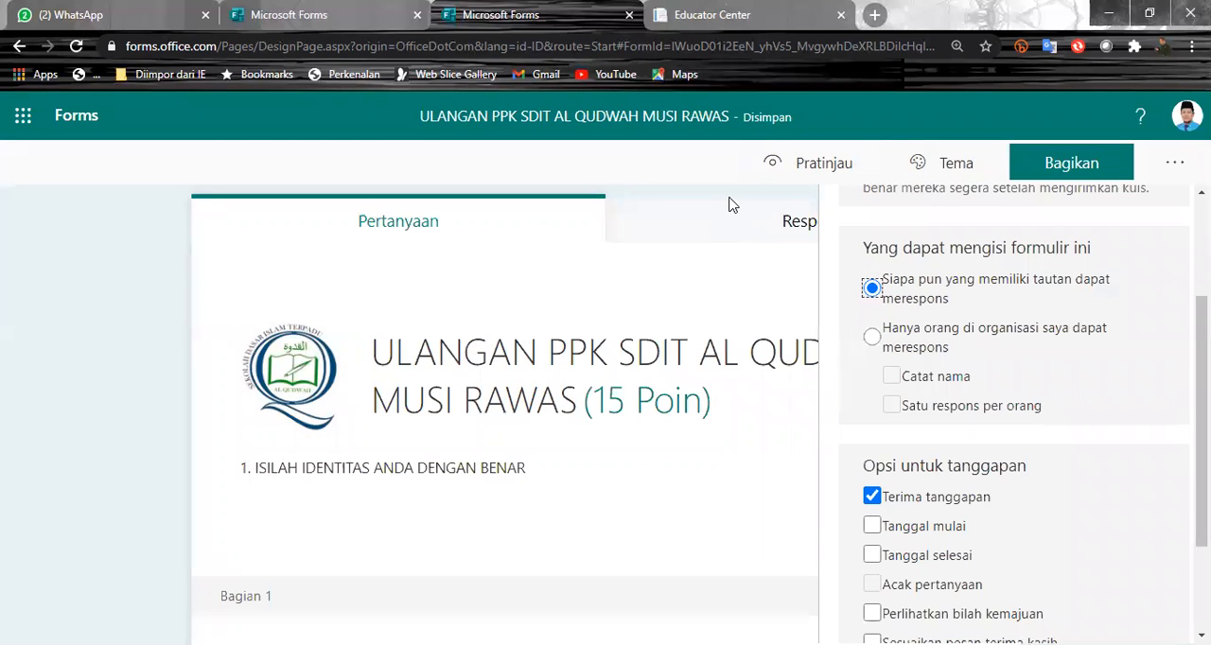
# - Enable the custom thank-you message option (Sesuaikan pesan terima kasih) in the form's response settings, keeping its default text
pyautogui.scroll(-2, 1138, 462)
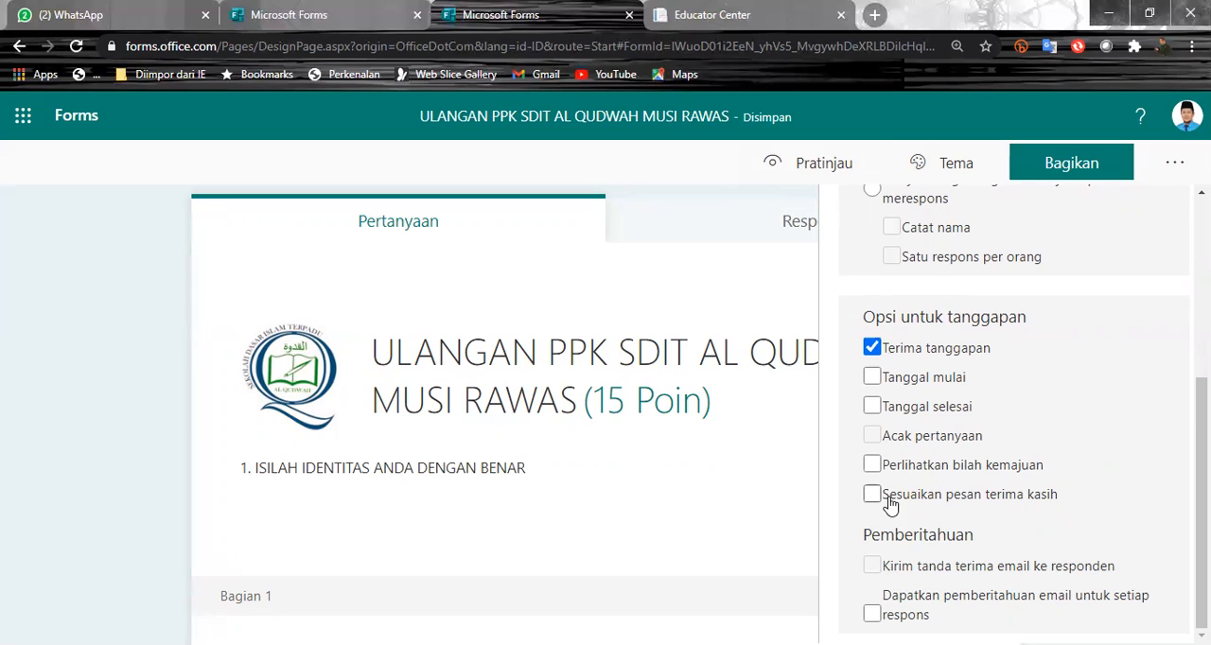
pyautogui.click(964, 502)
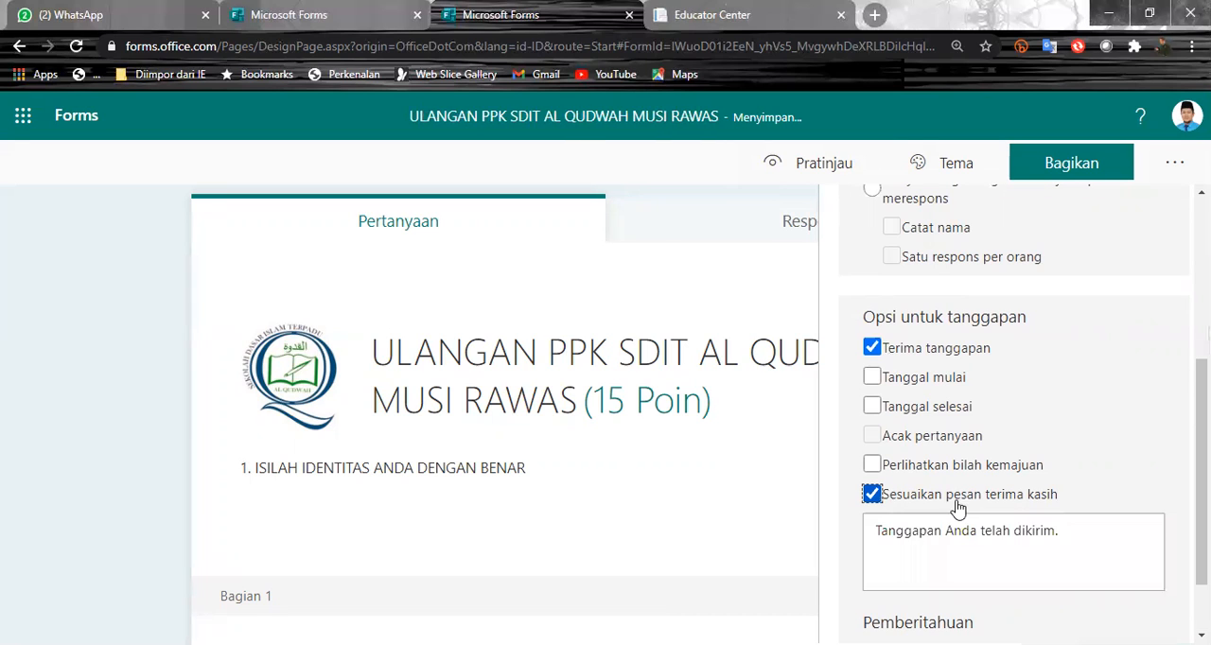
pyautogui.tripleClick(1083, 530)
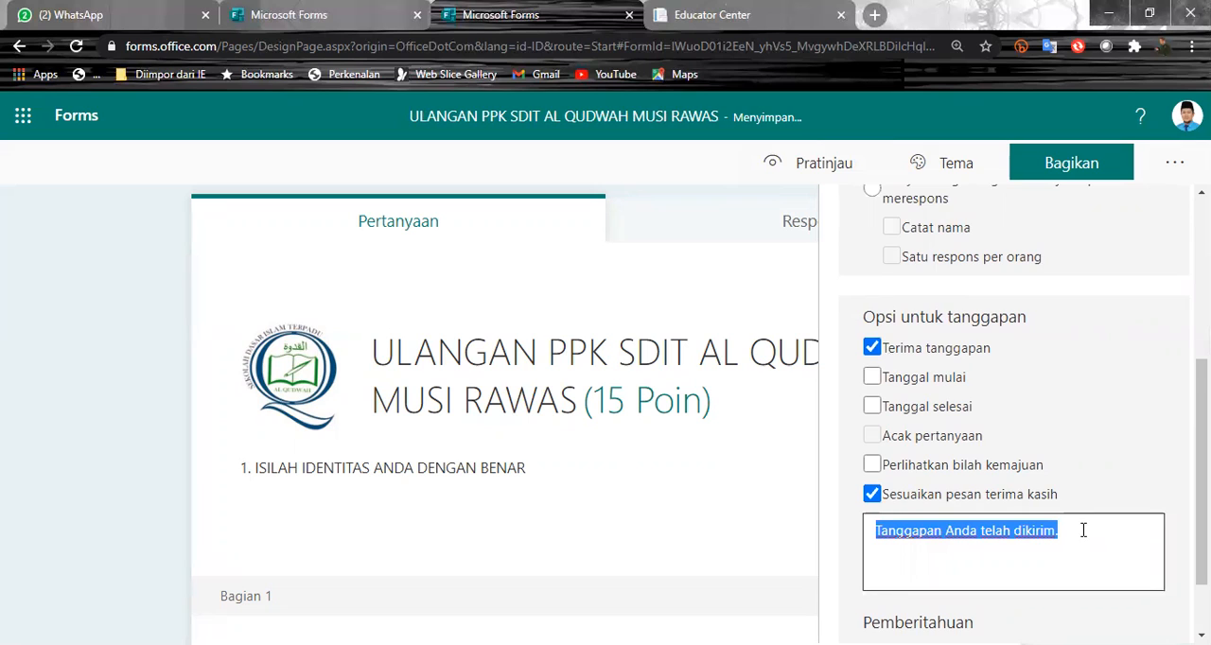
pyautogui.scroll(-1, 1084, 530)
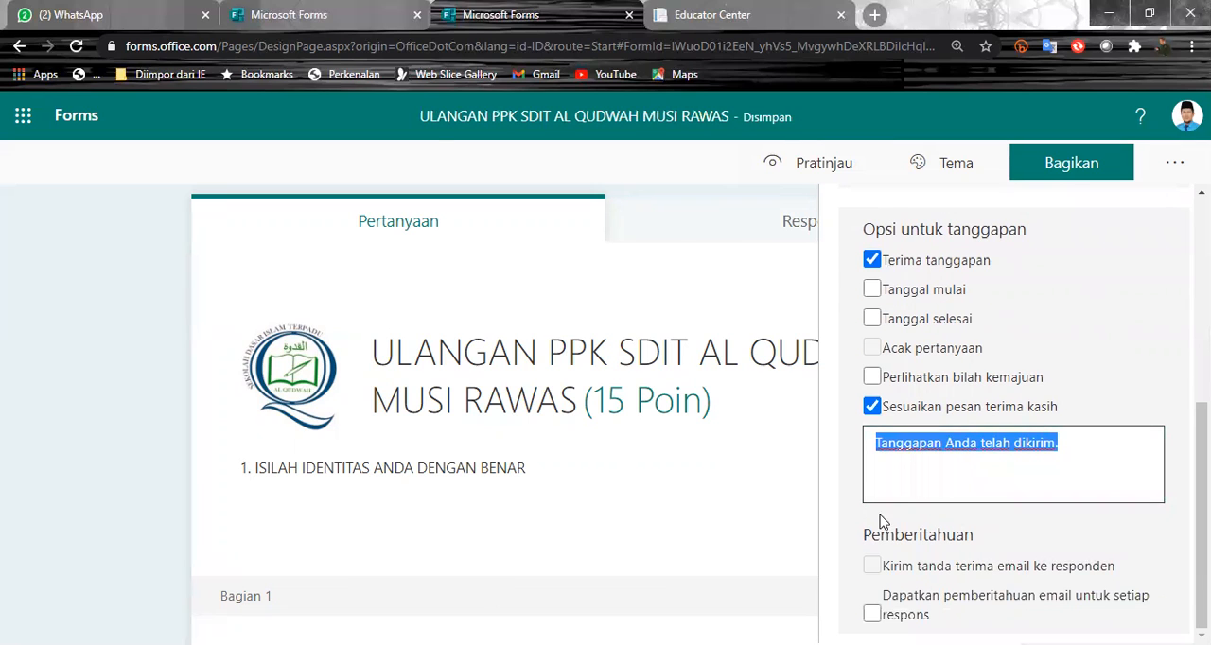
pyautogui.click(924, 489)
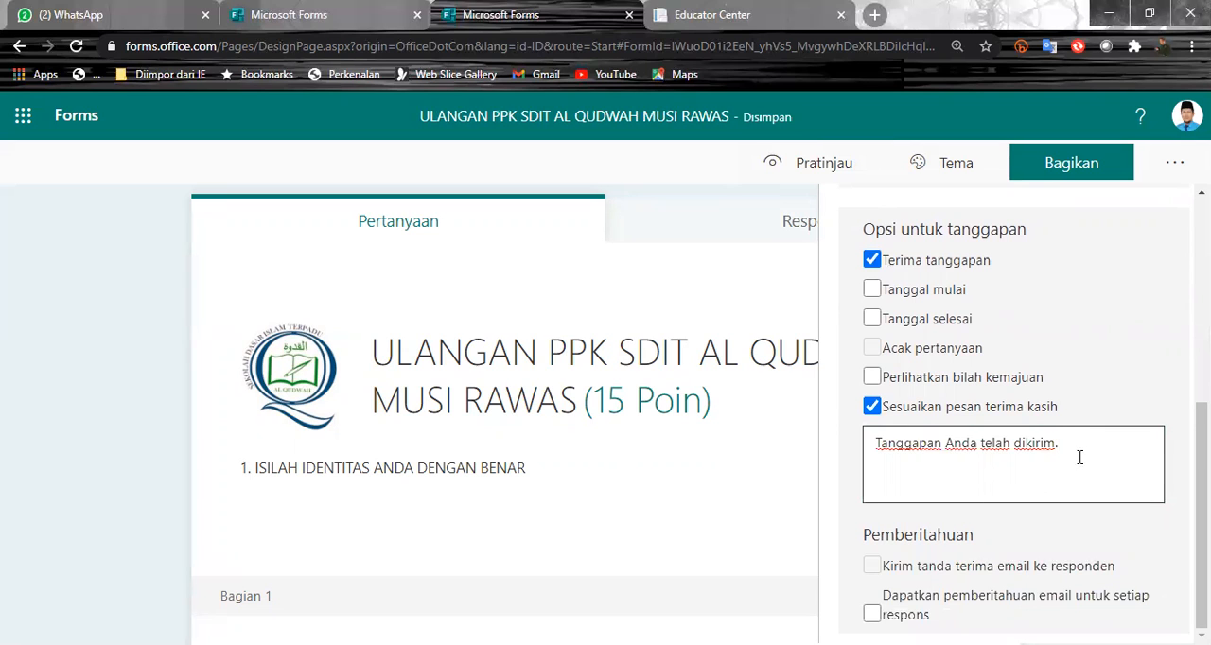
pyautogui.scroll(5, 1120, 477)
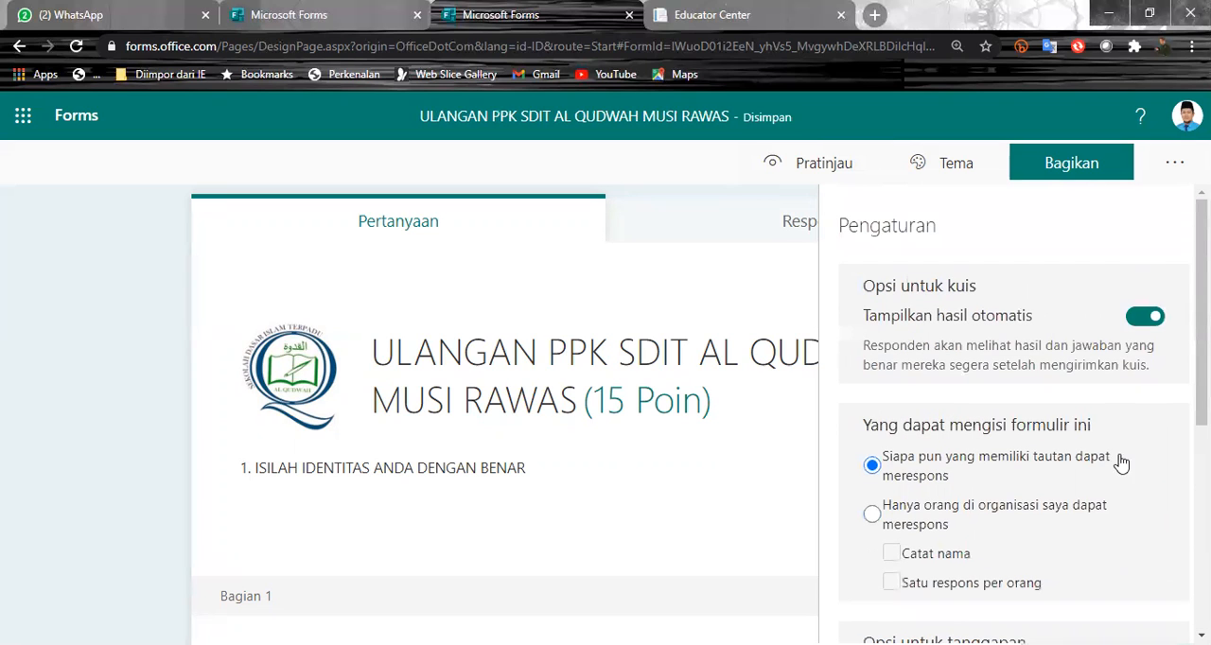
# - Open the form's sharing options and copy the response link for anyone with the link
pyautogui.click(1107, 179)
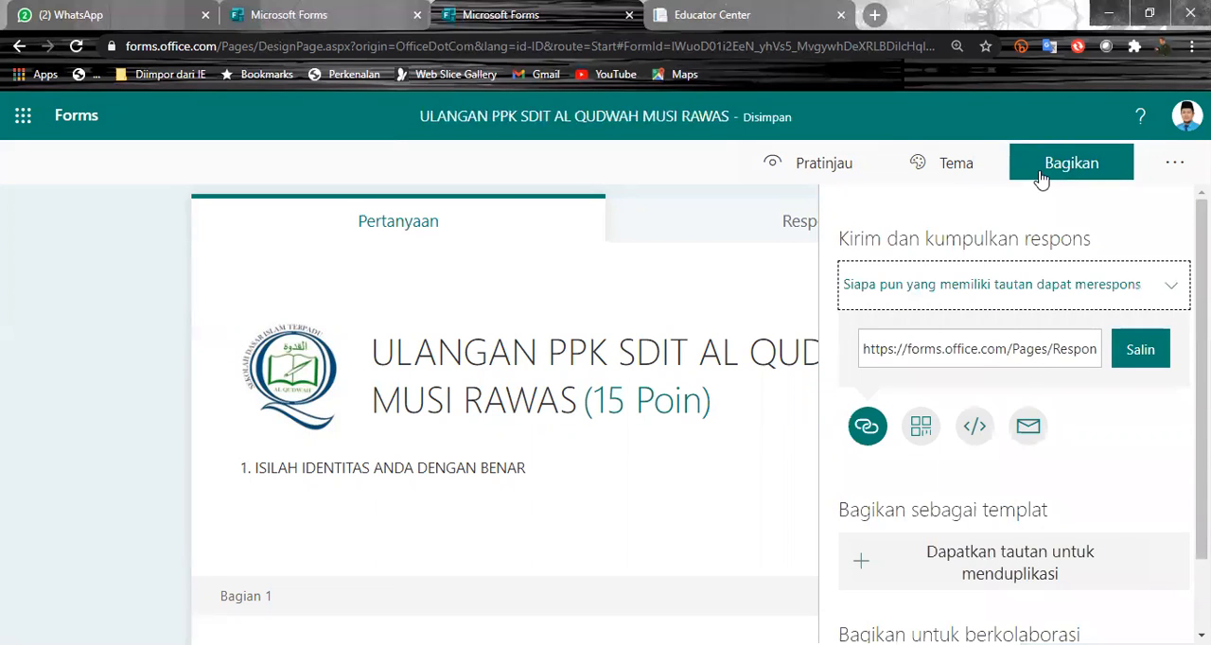
pyautogui.click(1036, 180)
pyautogui.click(973, 180)
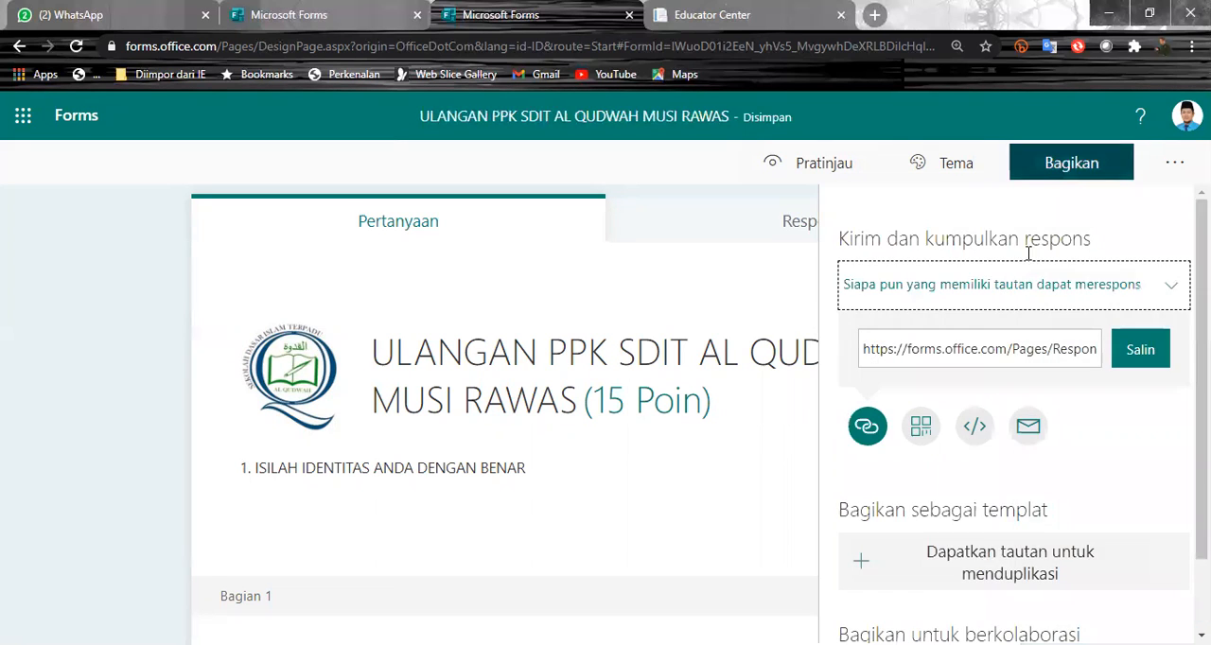
pyautogui.click(1129, 295)
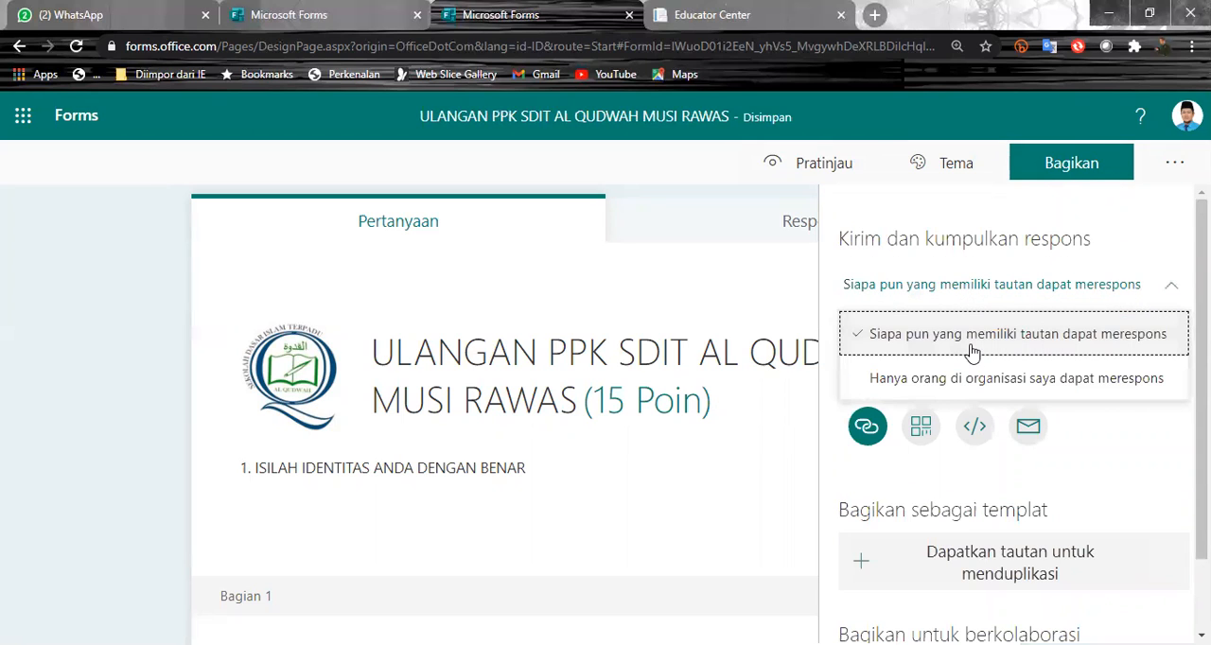
pyautogui.click(1114, 283)
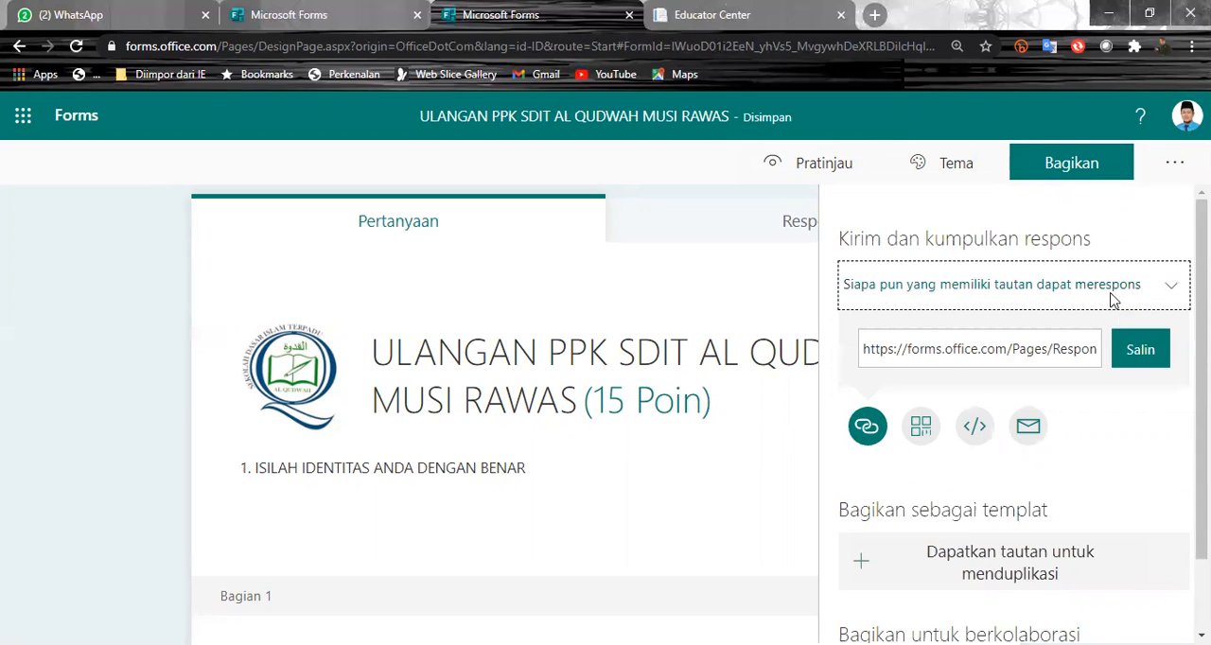
pyautogui.click(1141, 351)
# - View the QR code and embed code options for sharing the form, and close the sharing options
pyautogui.click(926, 431)
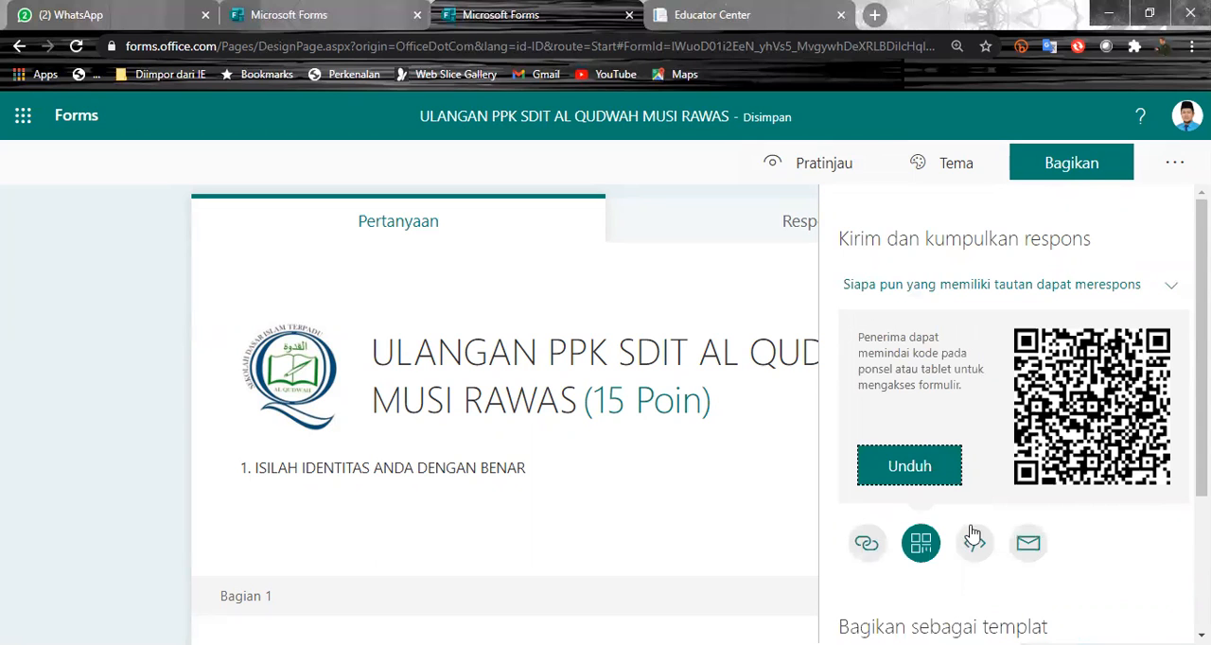
pyautogui.scroll(-1, 975, 554)
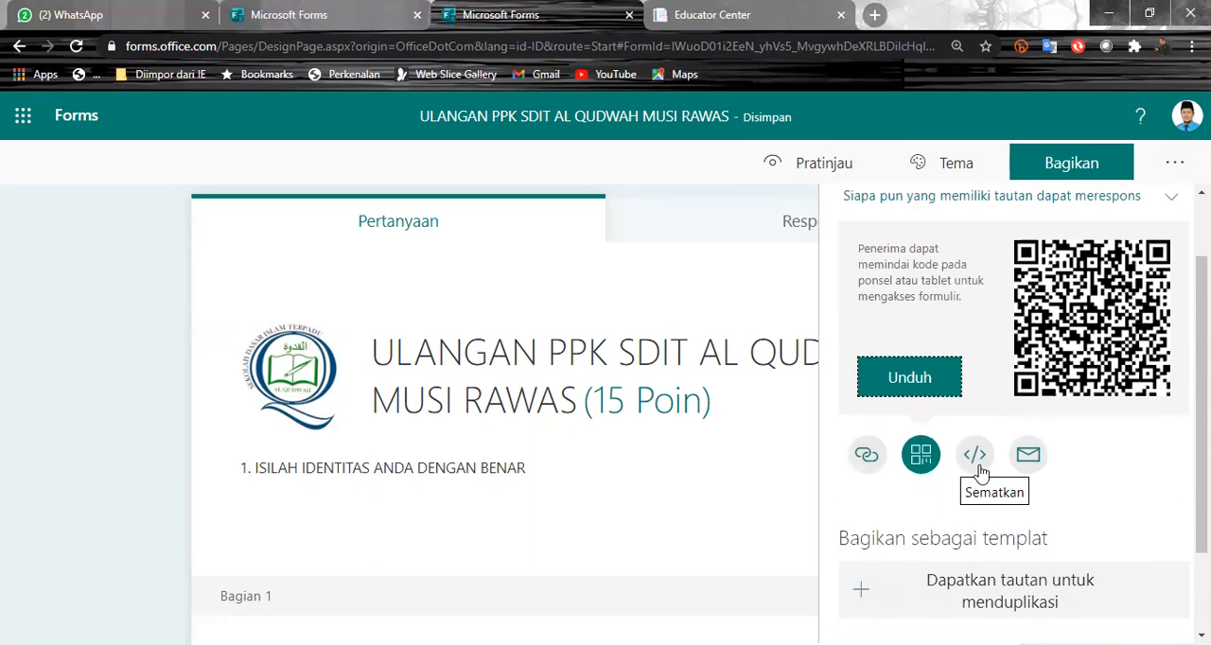
pyautogui.click(976, 469)
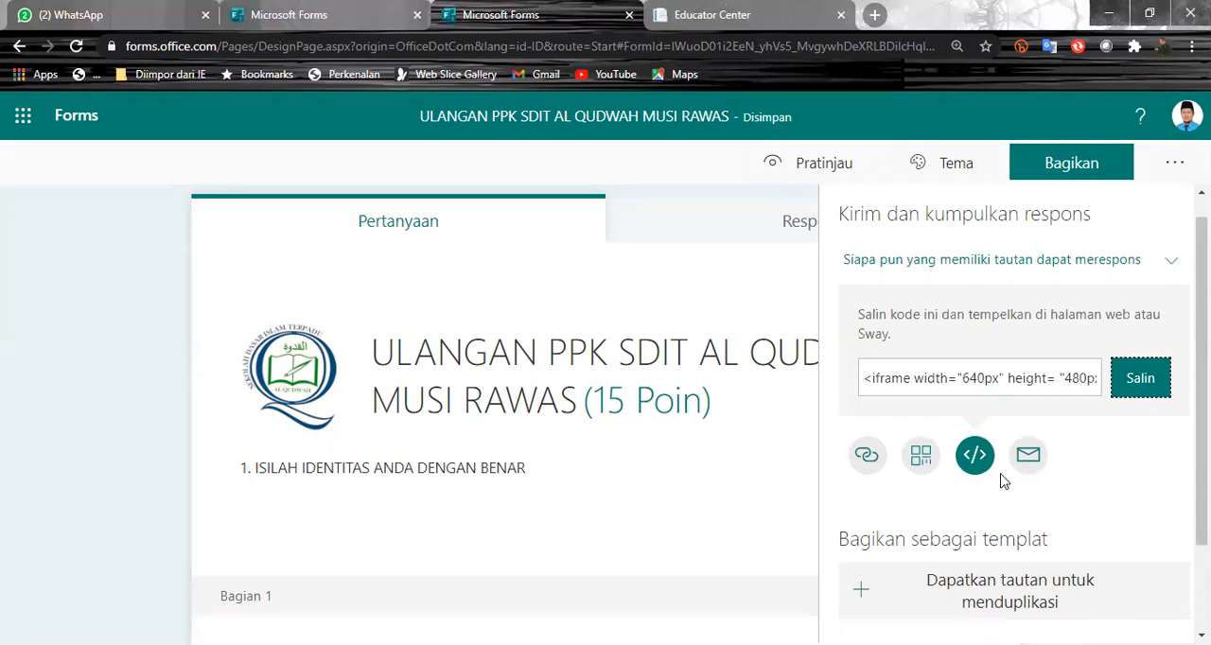
pyautogui.scroll(-1, 984, 459)
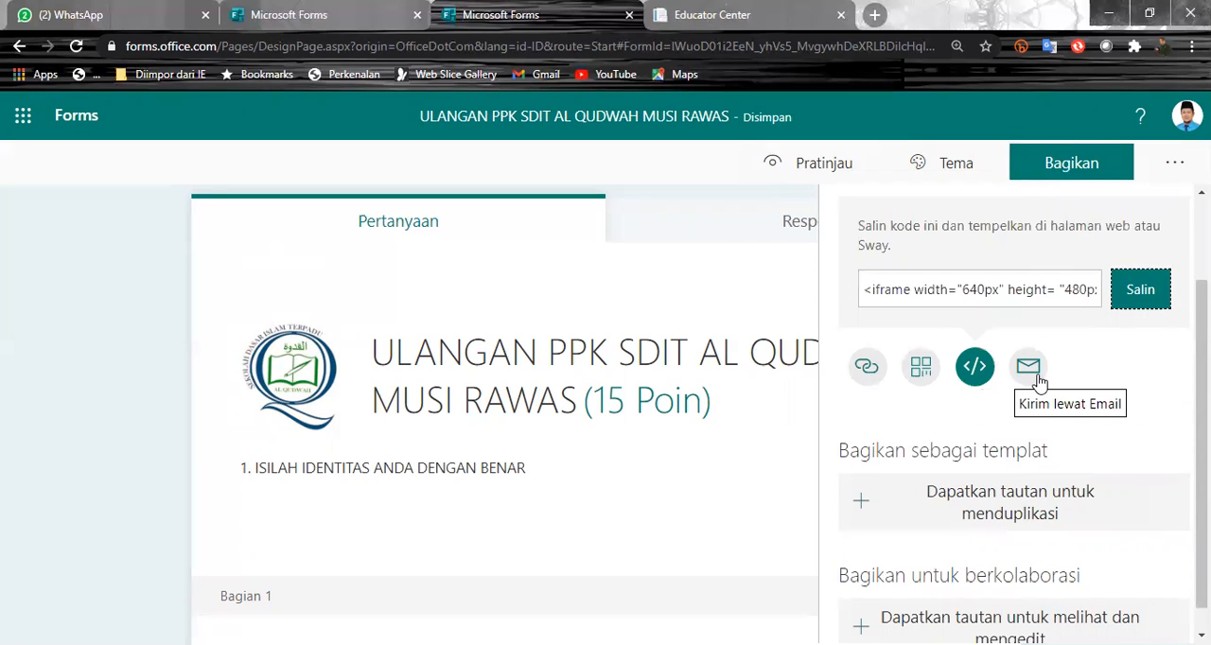
pyautogui.click(711, 194)
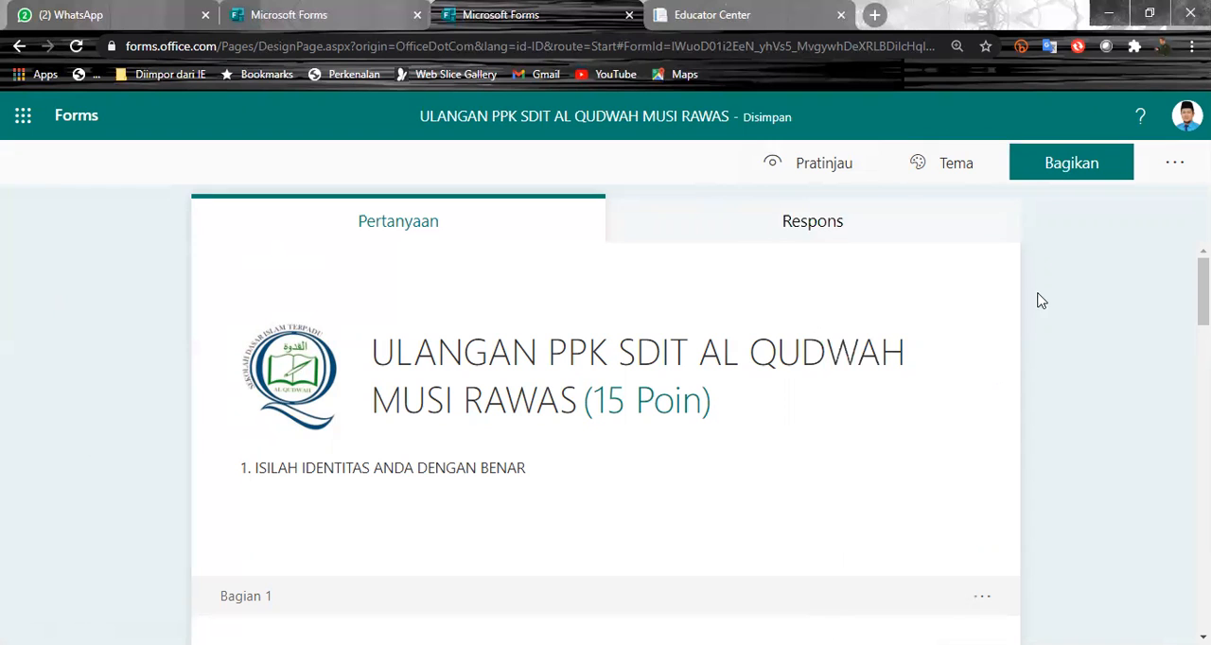
# - Apply the theme with clouds in the sky above hills (Awan di langit di atas perbukitan) and check it on the form
pyautogui.click(948, 167)
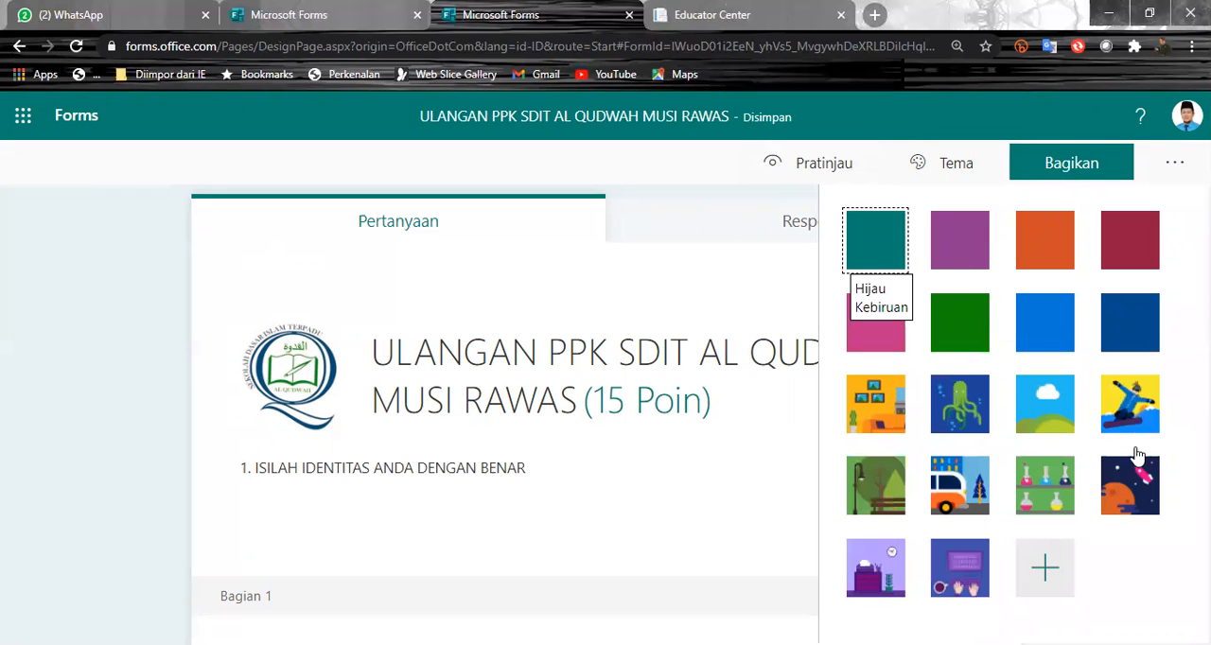
pyautogui.click(1045, 405)
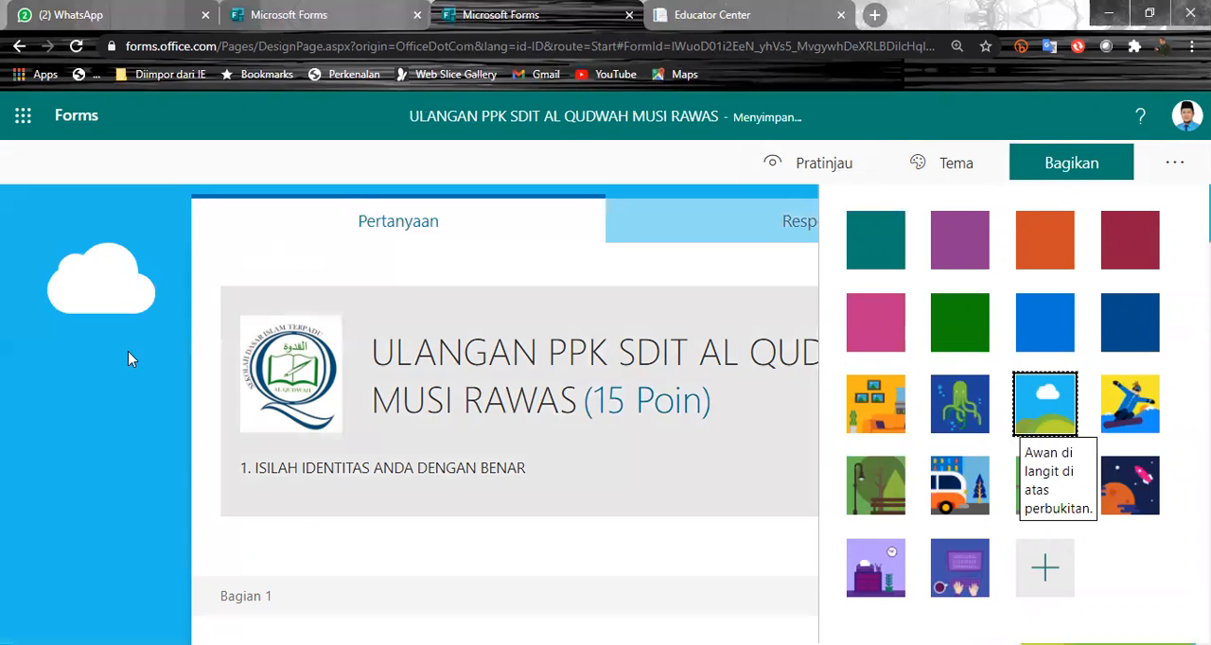
pyautogui.scroll(-5, 71, 424)
pyautogui.scroll(5, 71, 425)
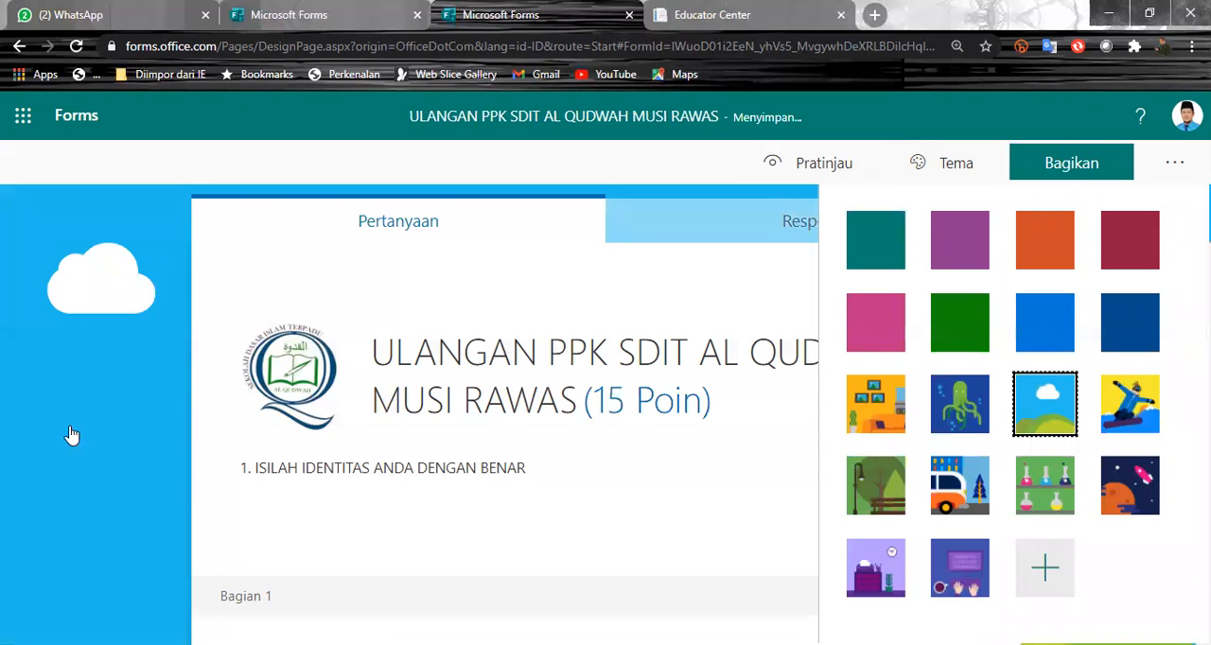
pyautogui.click(690, 173)
pyautogui.scroll(-10, 1088, 483)
pyautogui.scroll(-5, 1071, 494)
pyautogui.scroll(15, 1057, 485)
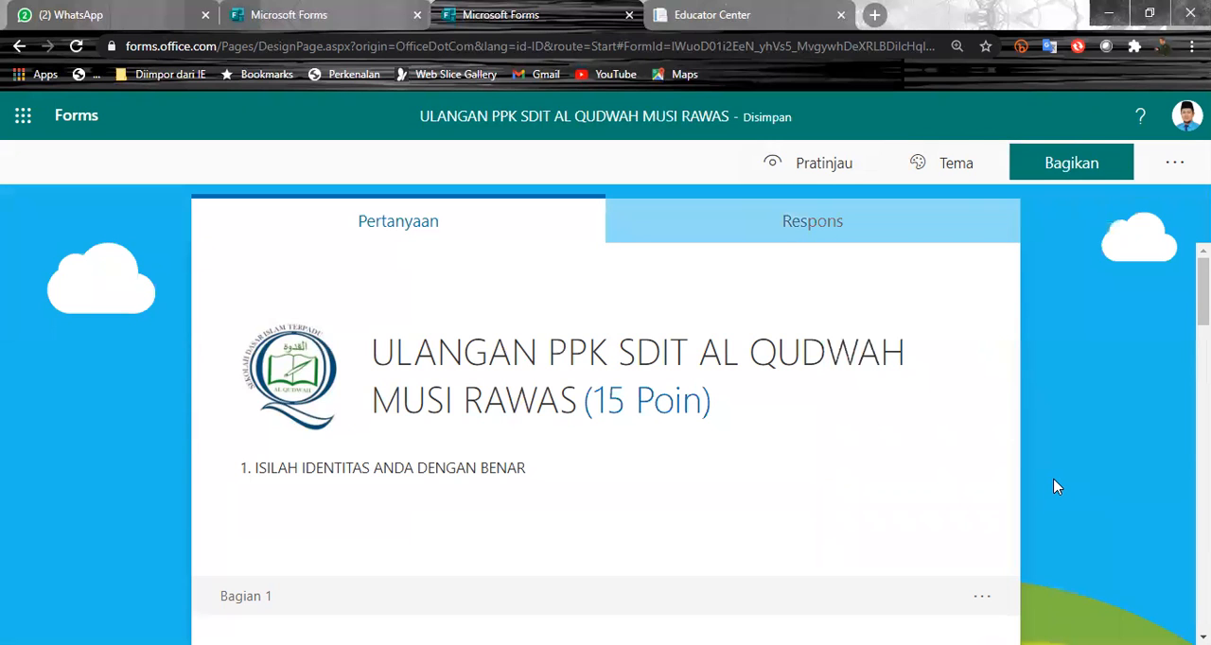
pyautogui.click(937, 174)
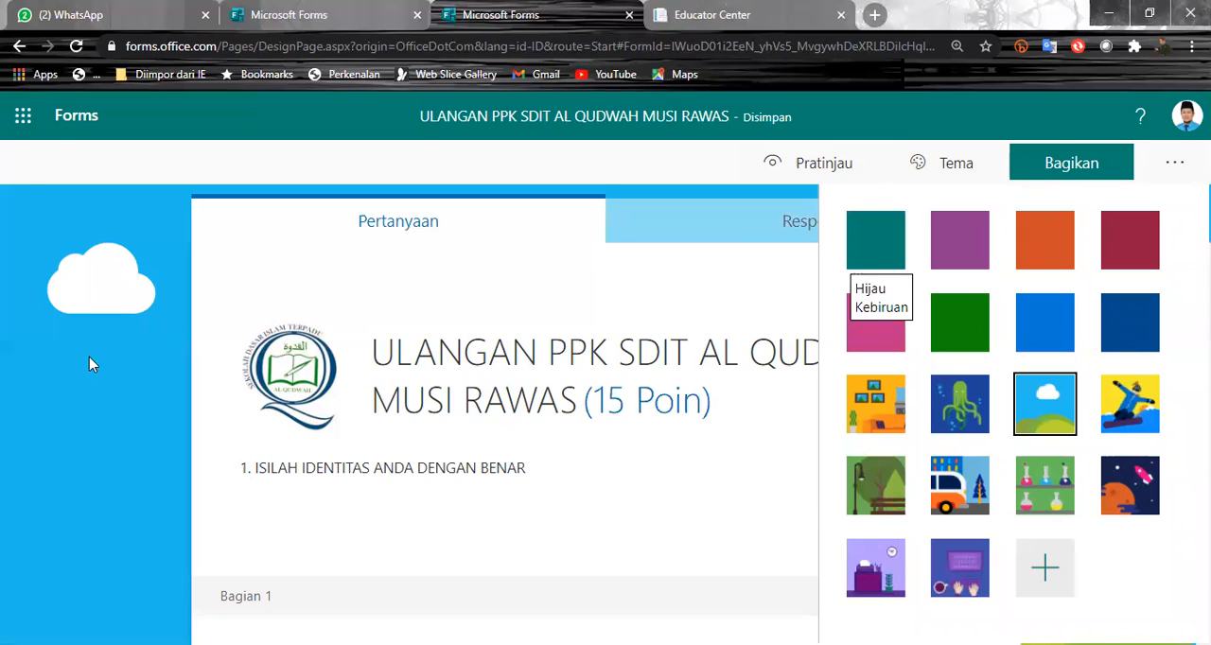
pyautogui.click(28, 184)
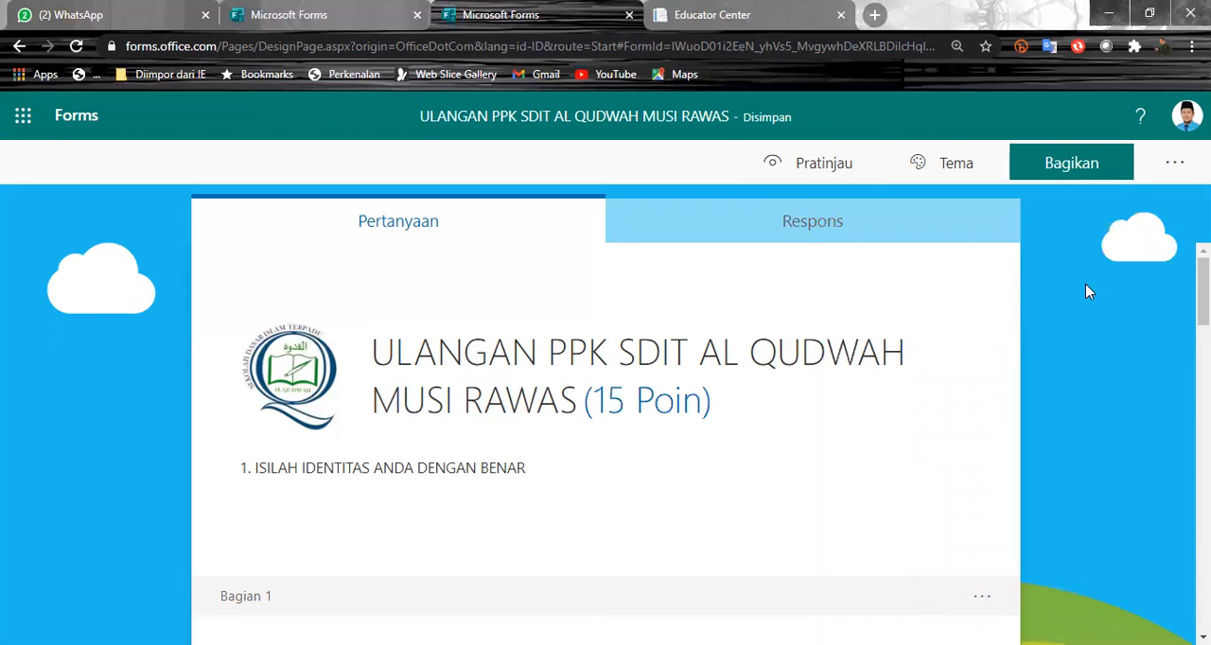